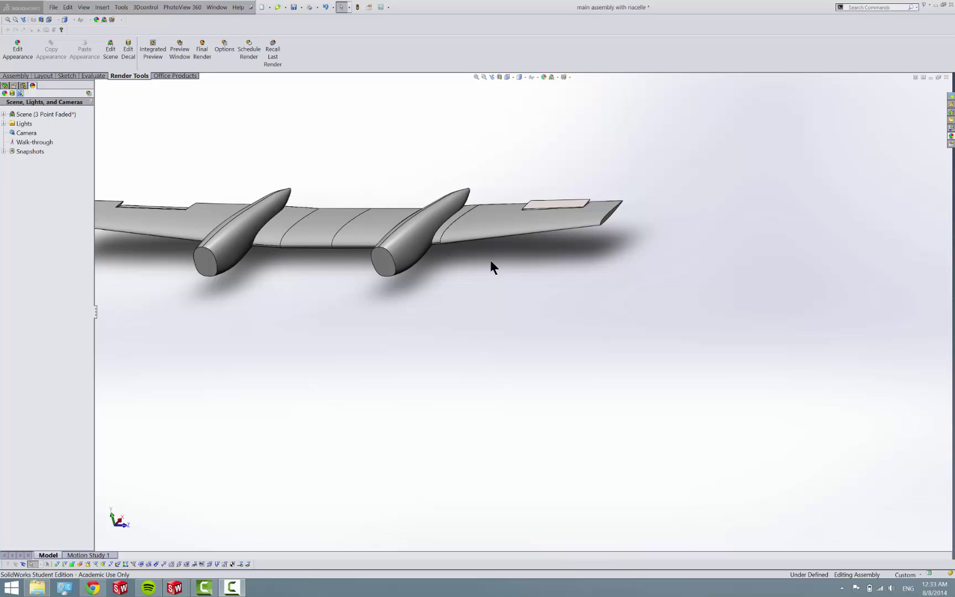
Step: Orbit to the outer wing and select the left tip component in the nacelle assembly
scroll(488, 270, up, 2)
scroll(489, 270, down, 8)
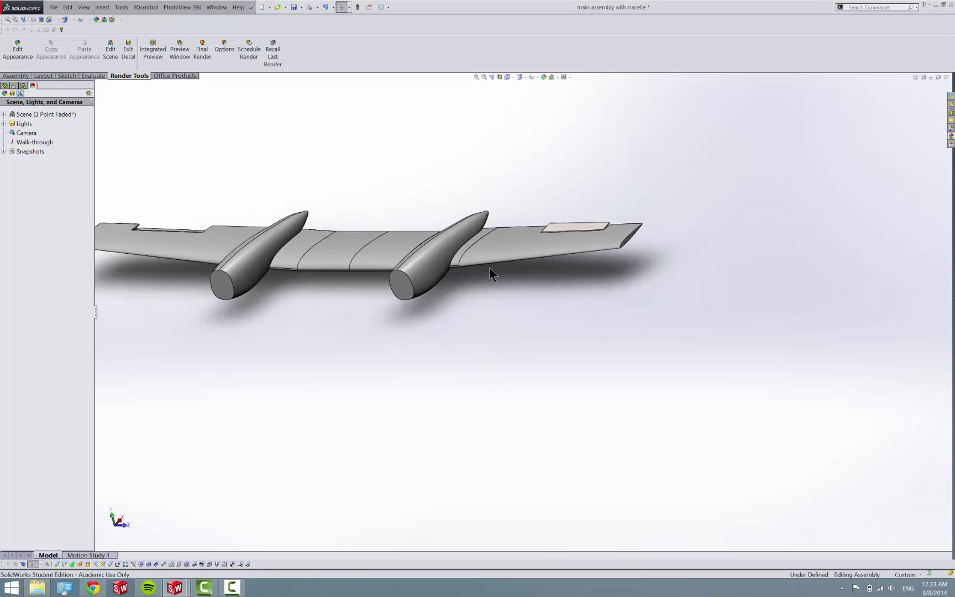
middle_drag(597, 244, 557, 361)
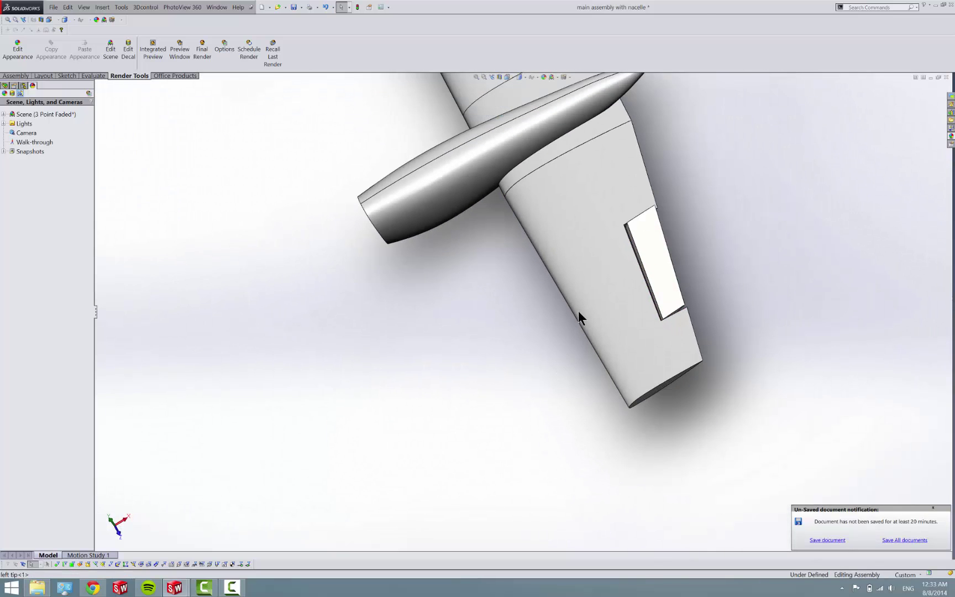
click(585, 291)
right_click(587, 279)
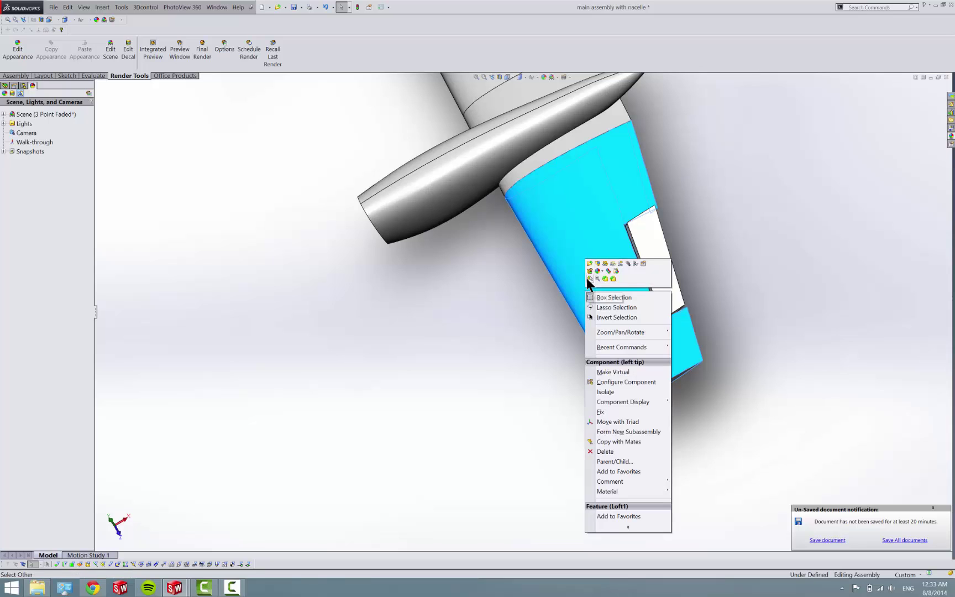
click(590, 263)
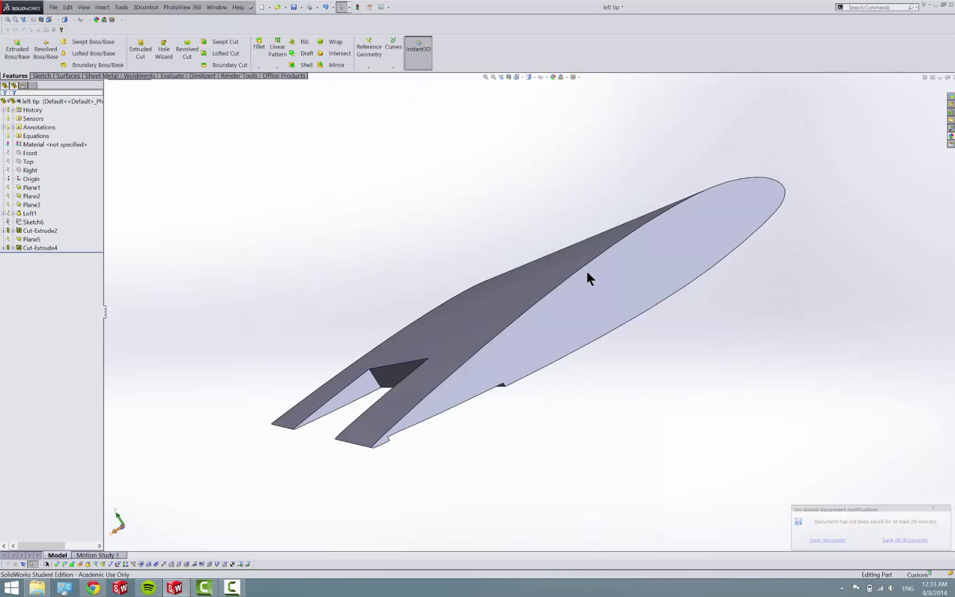
Step: Orbit the left tip part to inspect its airfoil end, upper surface and cut slot
middle_drag(587, 367, 694, 348)
scroll(529, 320, up, 5)
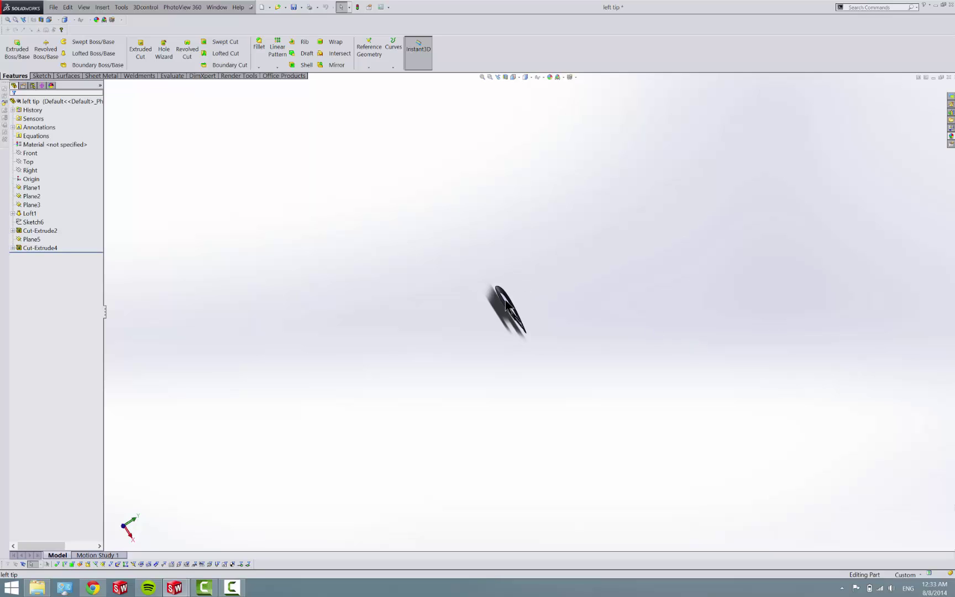
scroll(525, 310, down, 6)
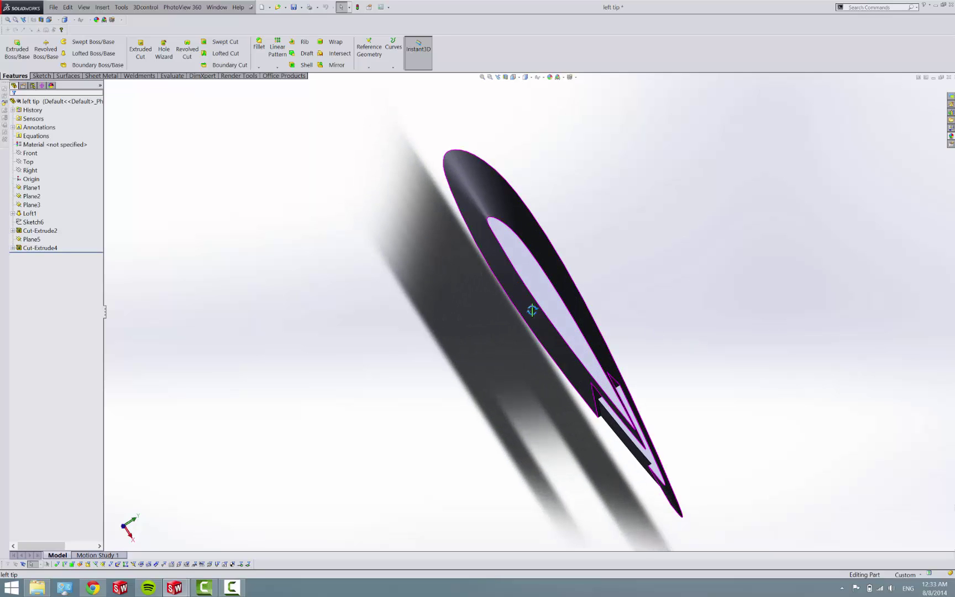
middle_drag(532, 311, 408, 311)
scroll(554, 322, up, 3)
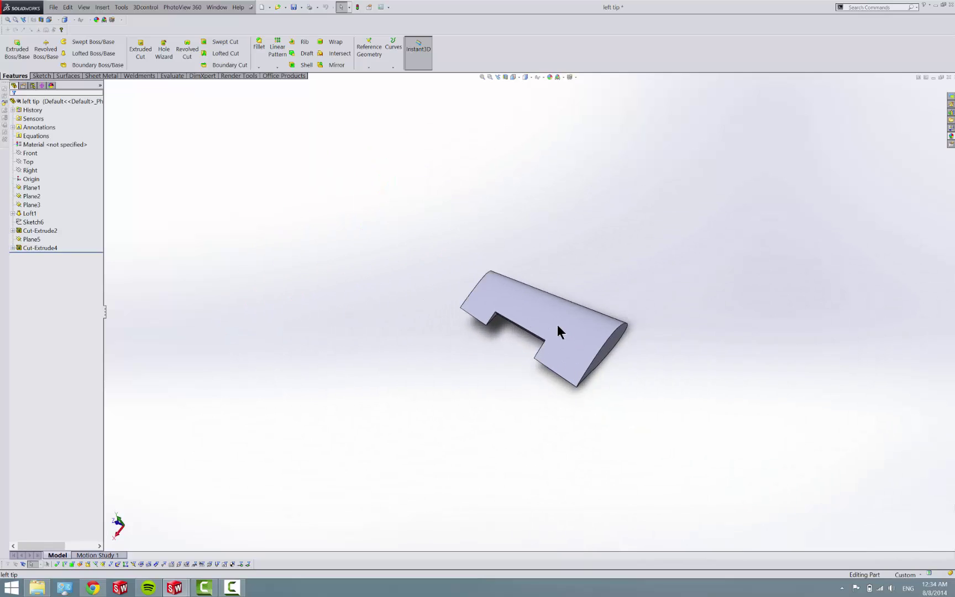
scroll(558, 324, down, 4)
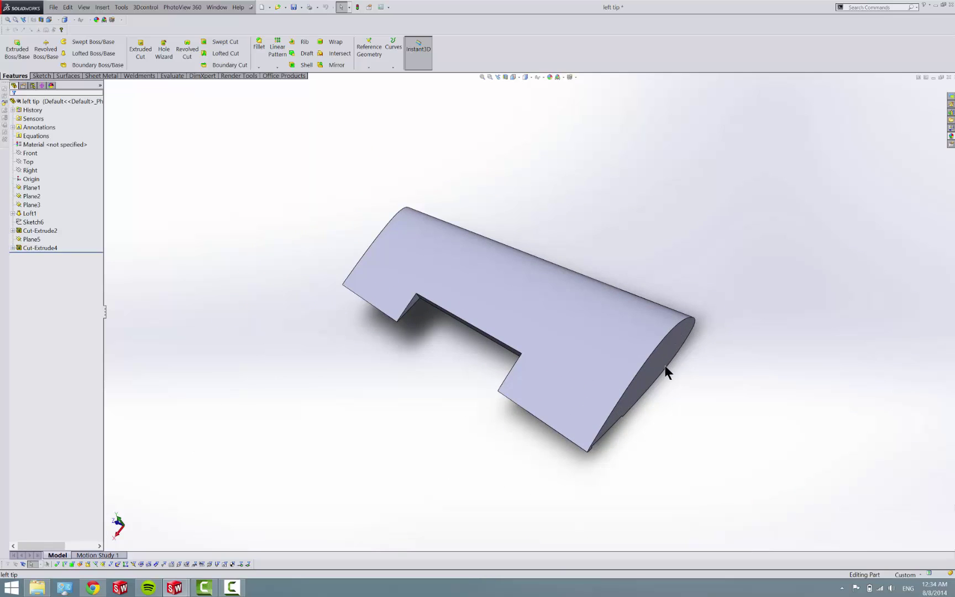
Step: Inspect the part's underside and top face, then show previews of the open documents
mouse_move(425, 254)
middle_down()
mouse_move(559, 354)
mouse_move(464, 309)
mouse_move(414, 266)
middle_up()
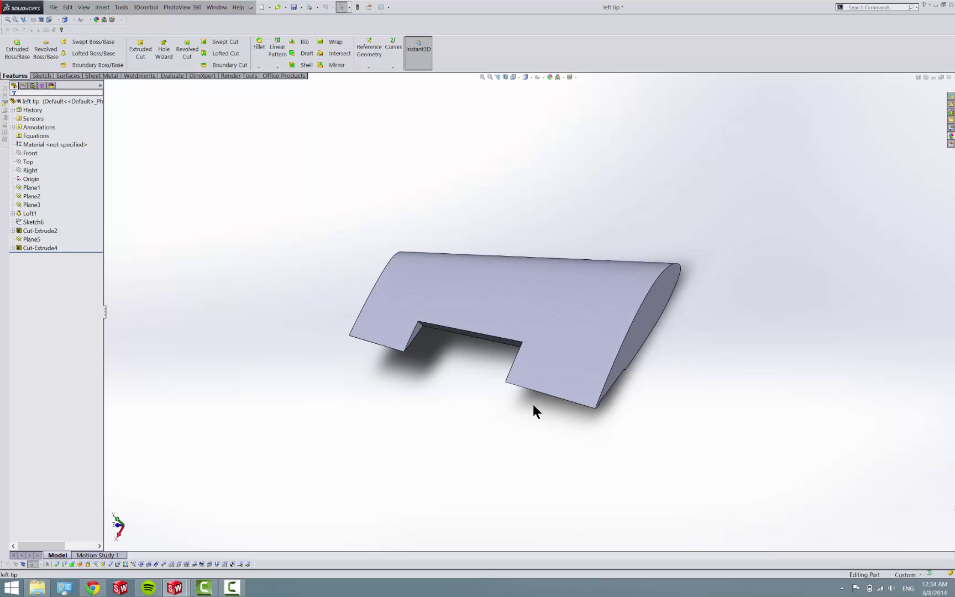
scroll(557, 301, up, 2)
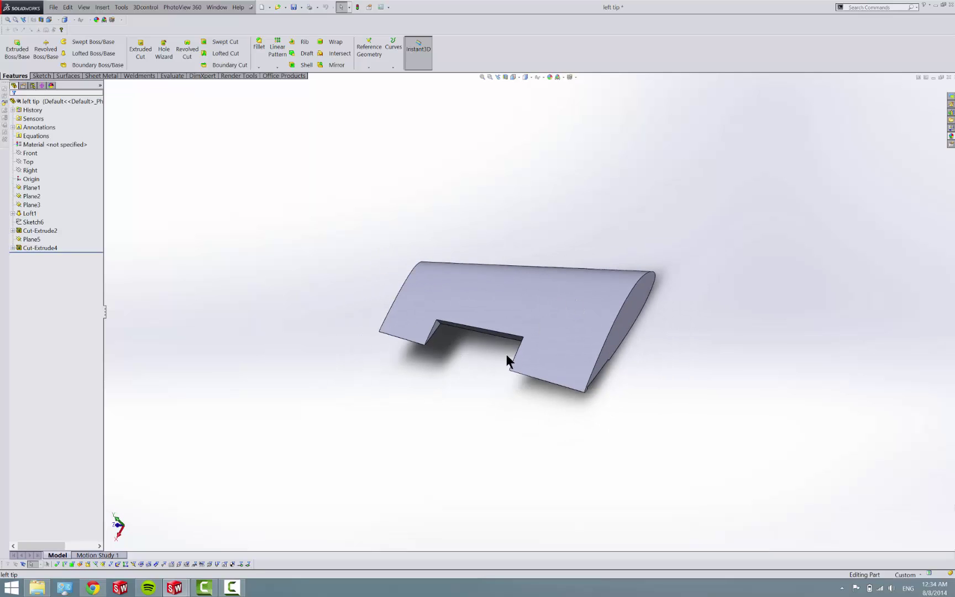
middle_drag(507, 363, 452, 279)
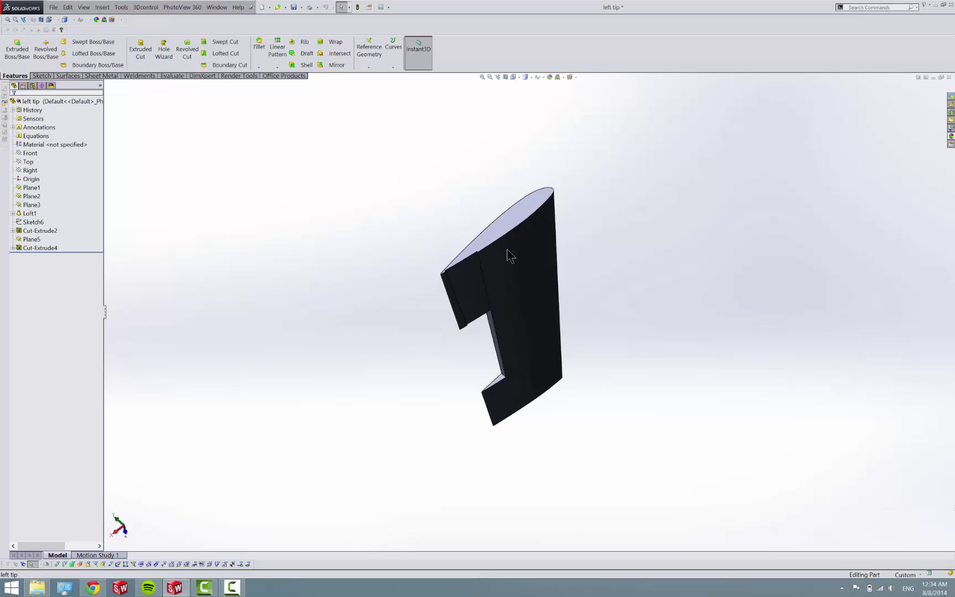
middle_drag(510, 256, 583, 416)
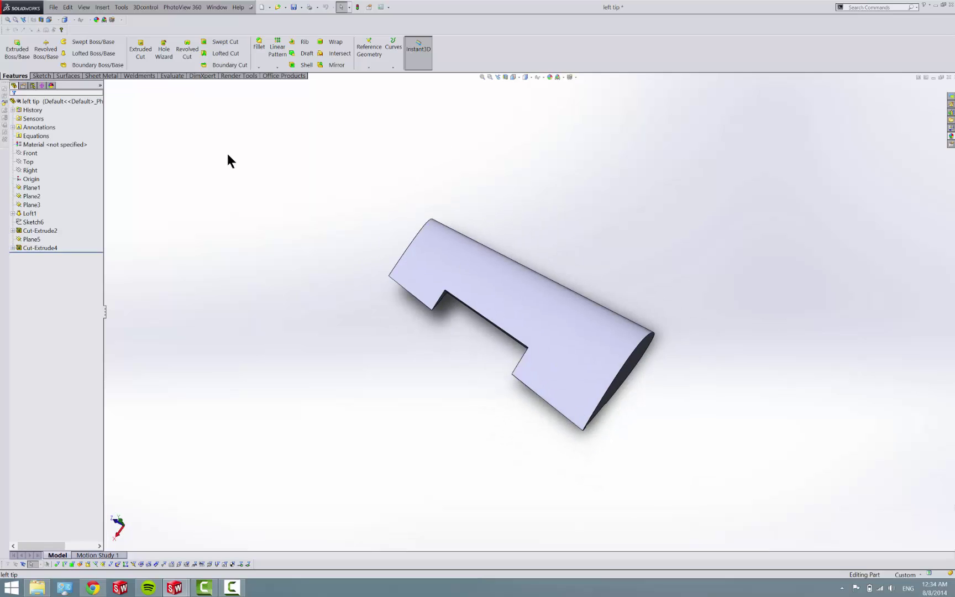
scroll(334, 169, down, 1)
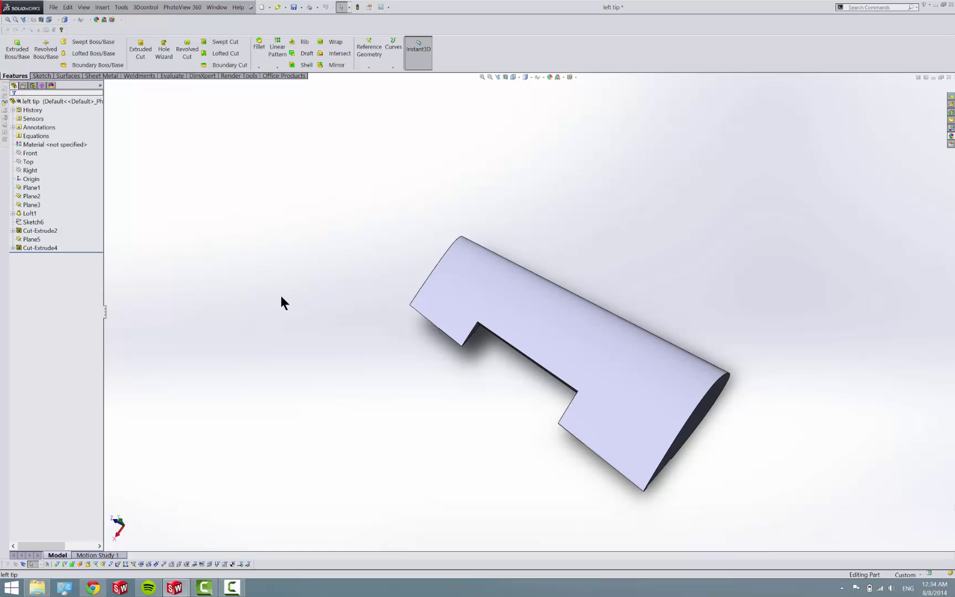
click(191, 591)
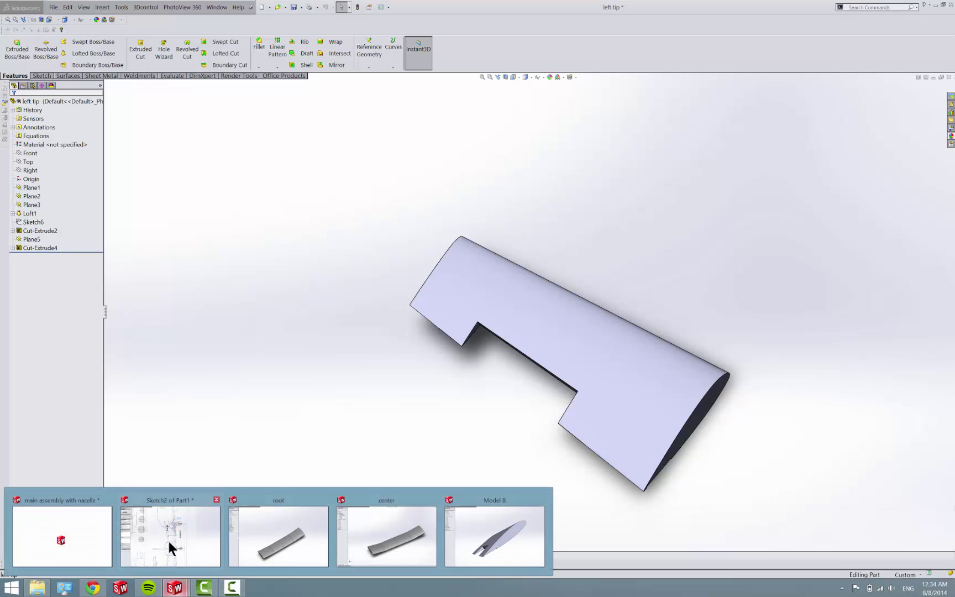
Step: Switch to the Sketch2 of Part1 document
click(168, 541)
key(ctrl+Tab)
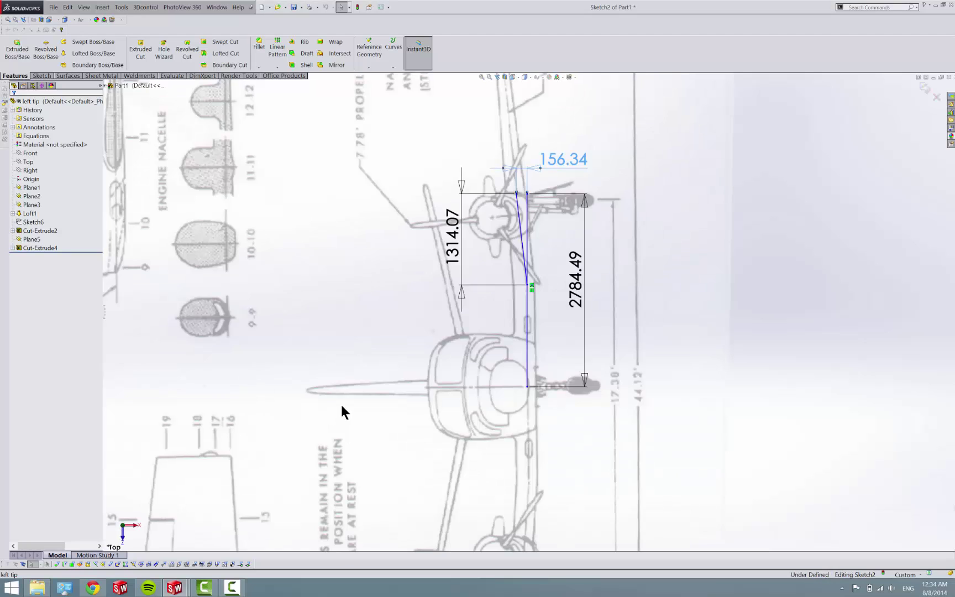
scroll(293, 392, up, 4)
scroll(305, 393, down, 2)
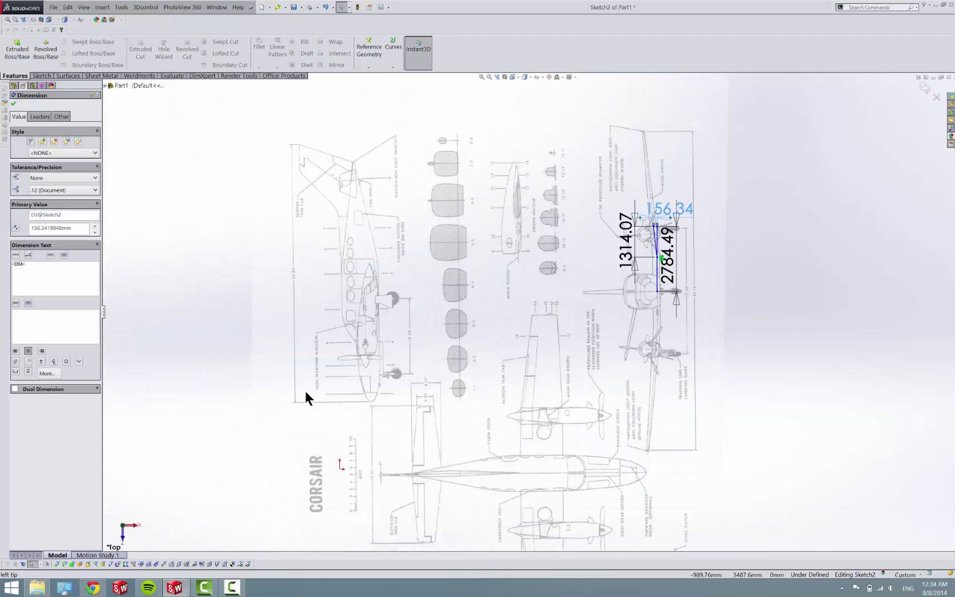
Step: Draw a line from the existing sketch endpoint to the wing tip corner on the drawing
key(l)
scroll(570, 390, down, 4)
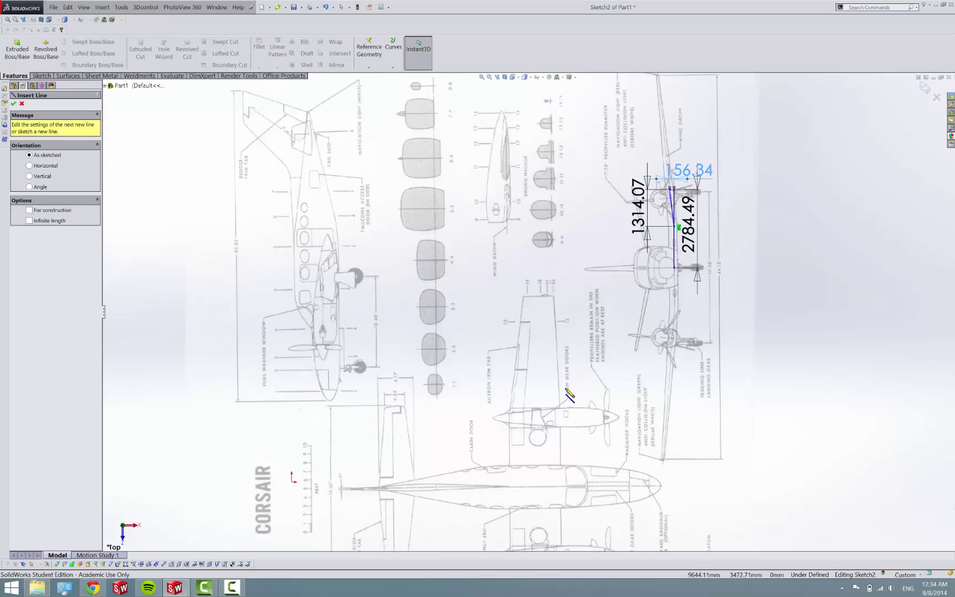
scroll(518, 413, down, 3)
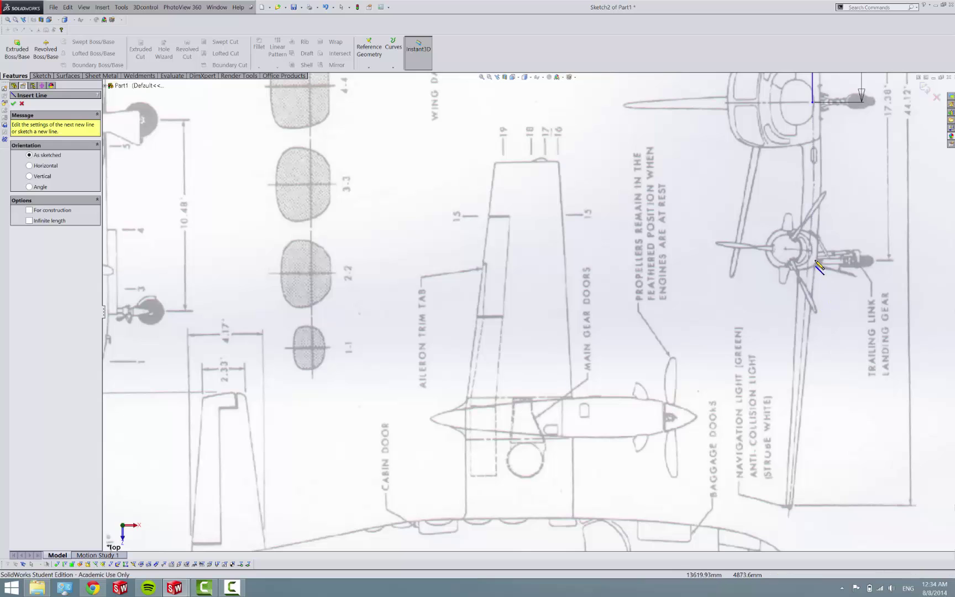
key(f)
scroll(603, 197, down, 6)
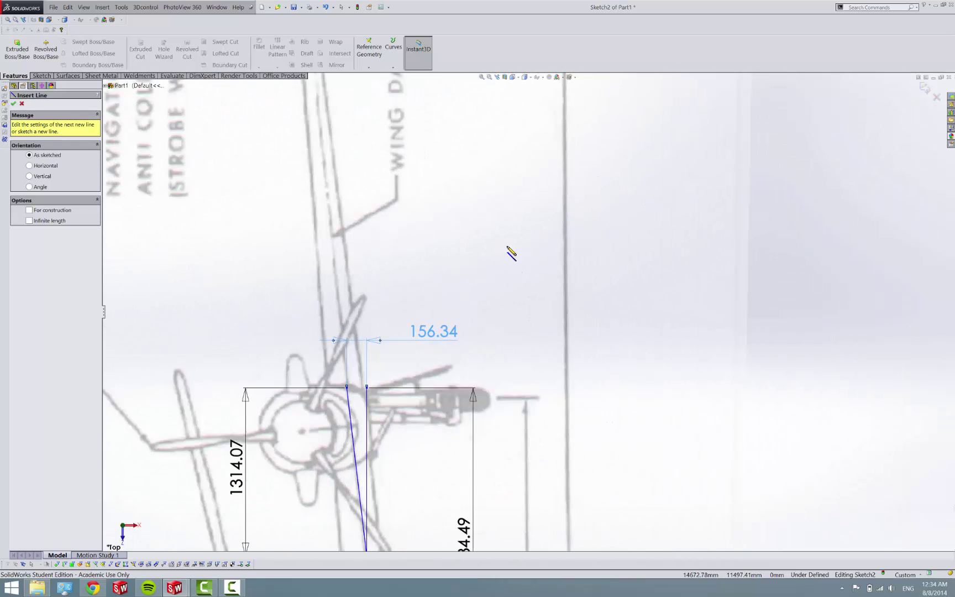
click(348, 387)
key(f)
scroll(420, 244, up, 3)
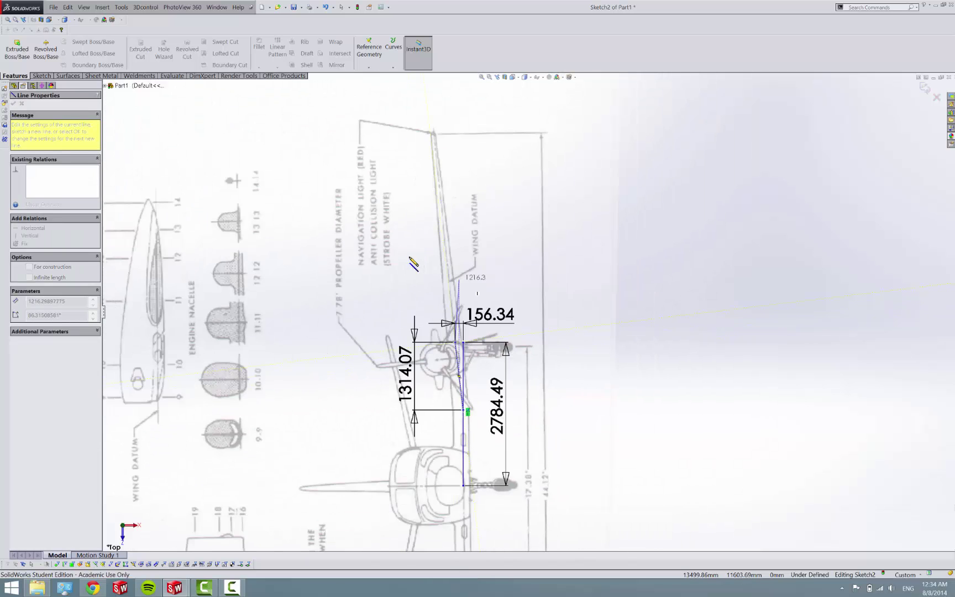
scroll(436, 177, down, 1)
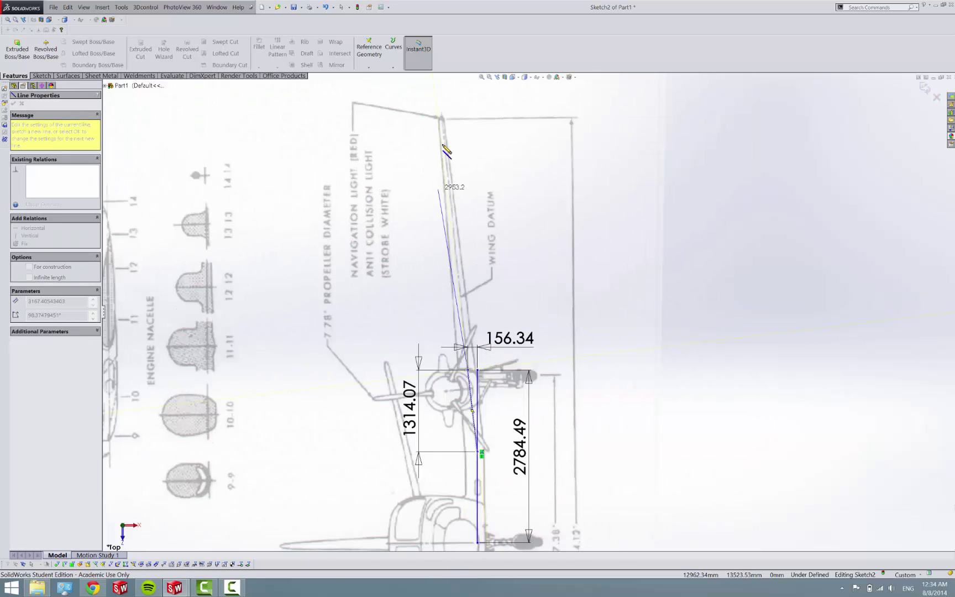
click(441, 118)
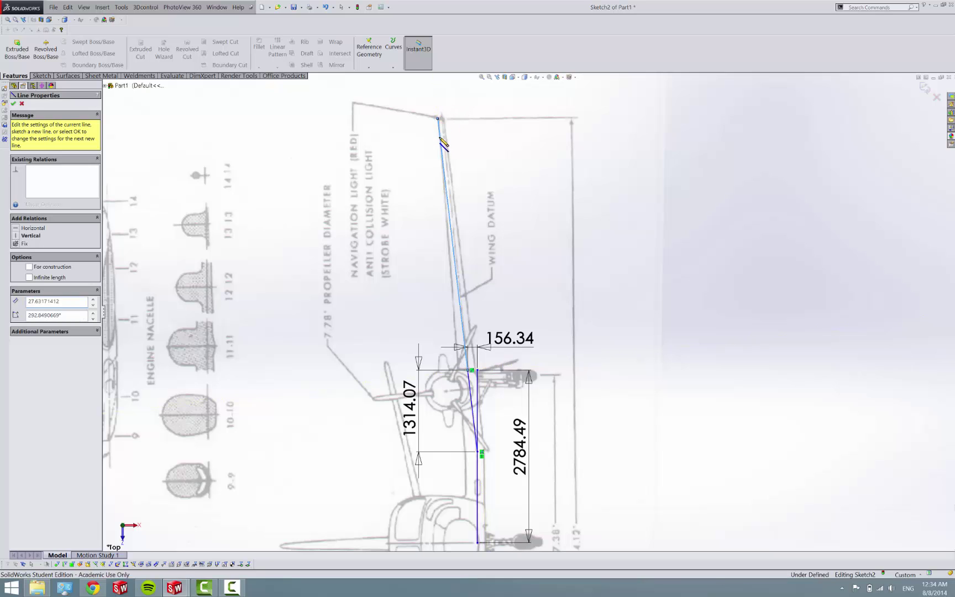
key(Escape)
key(Escape)
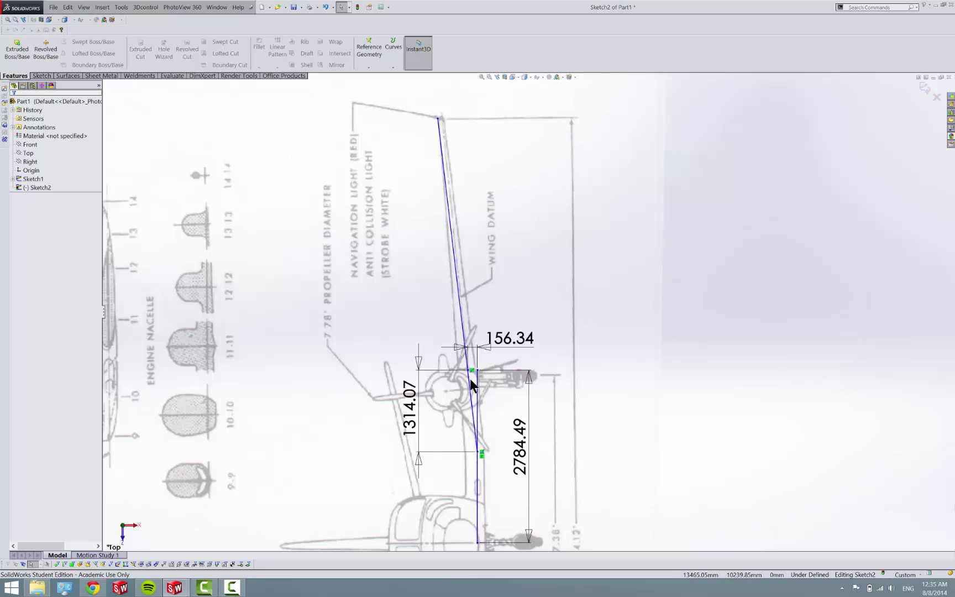
Step: Change the 156.34 offset dimension to 140
click(503, 341)
double_click(503, 339)
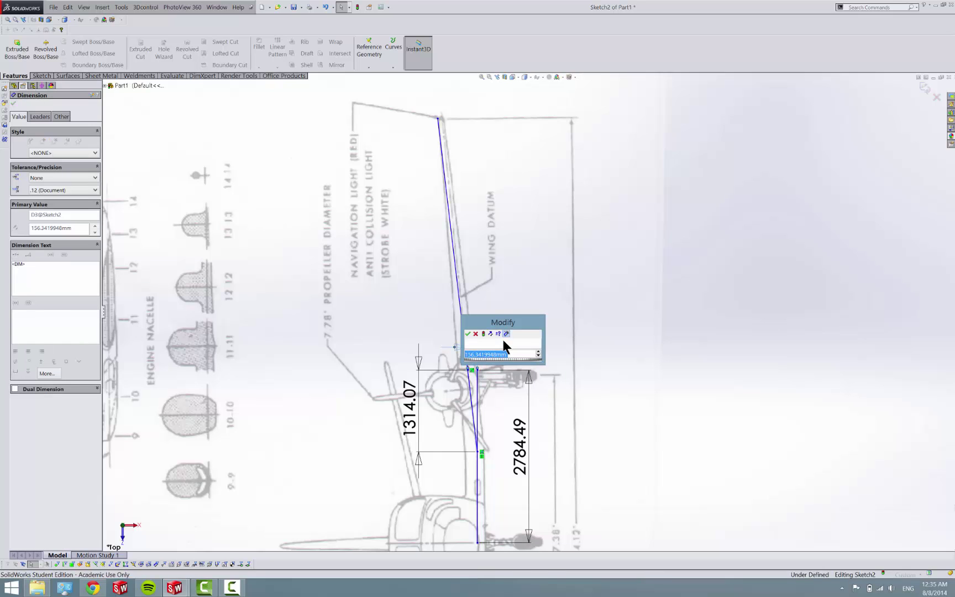
text(140)
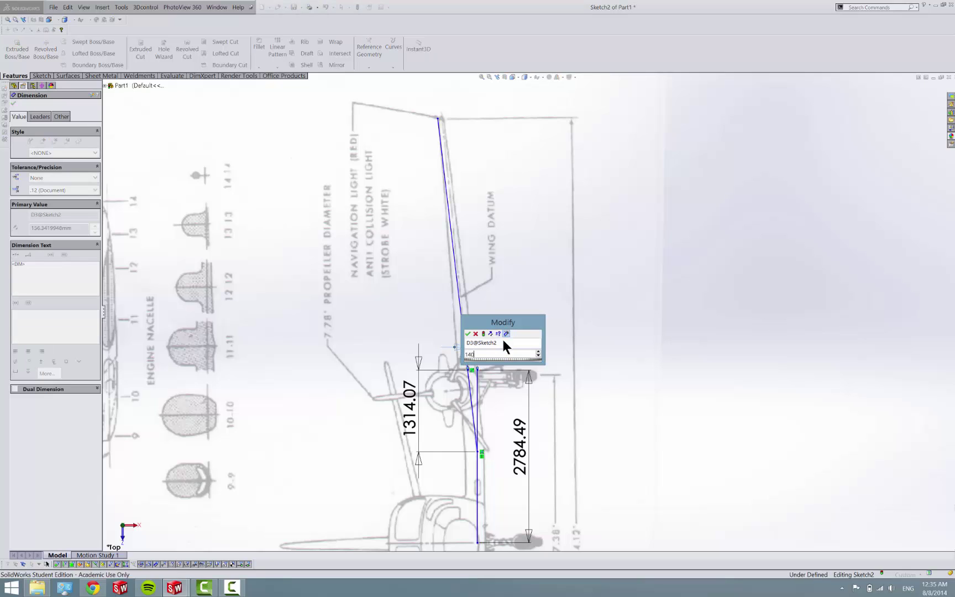
key(Return)
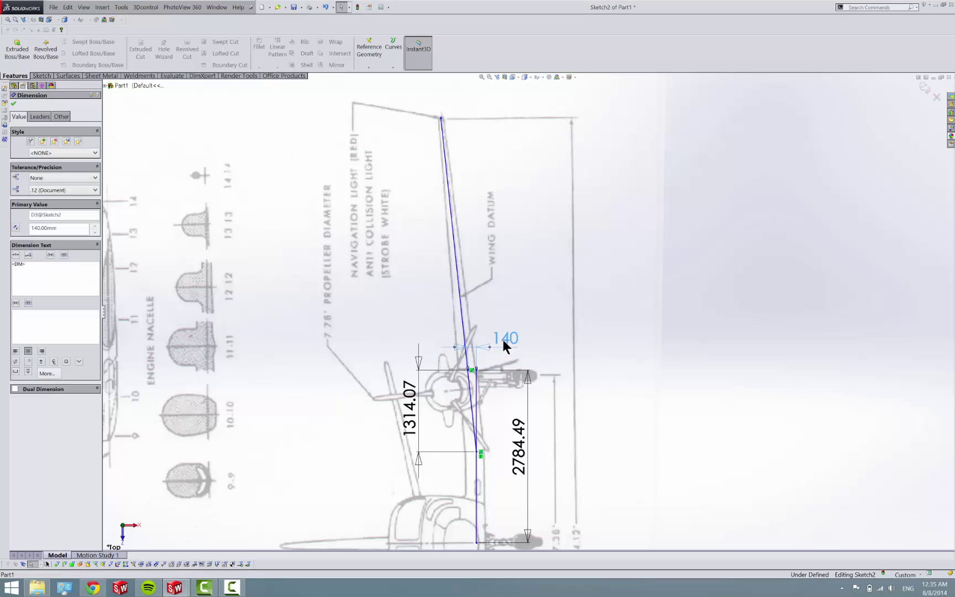
Step: Close the dimension edit box and information message, then switch to the center wing part
double_click(504, 341)
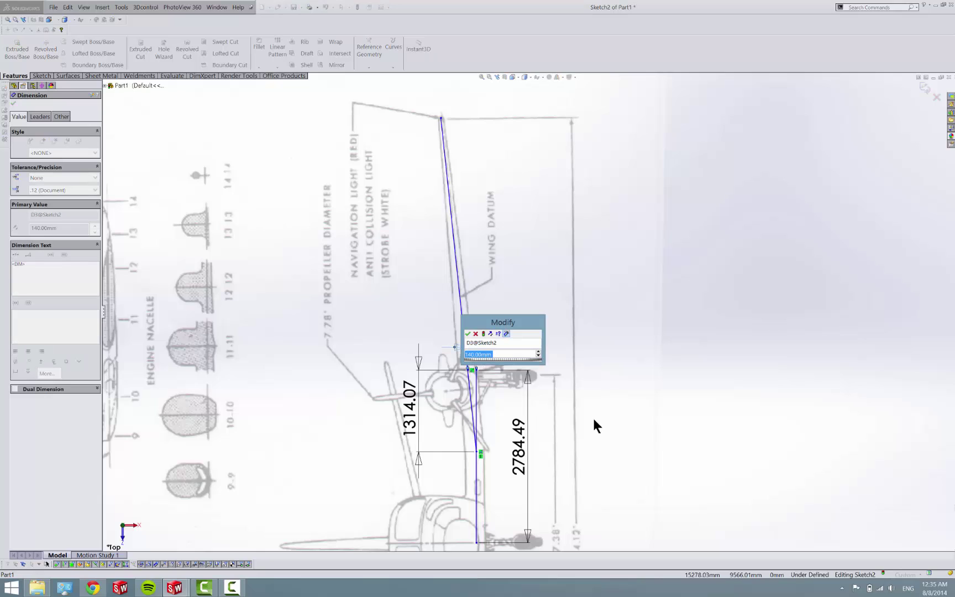
click(520, 385)
click(525, 296)
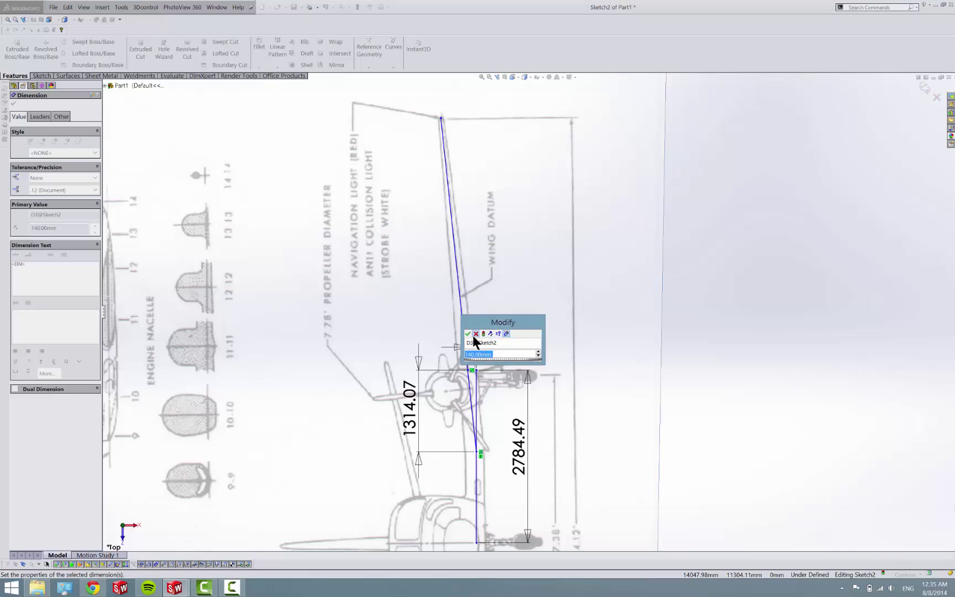
click(468, 334)
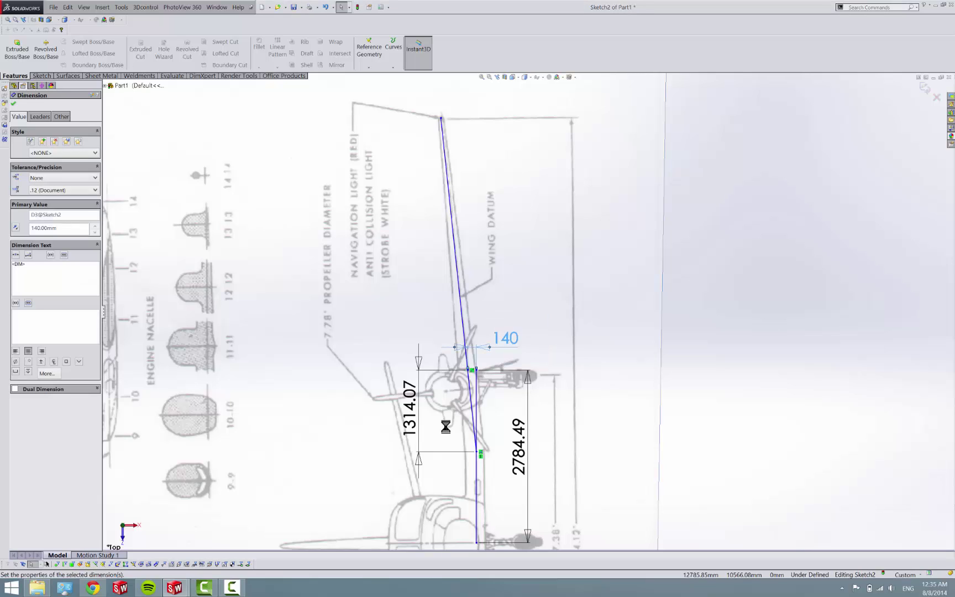
mouse_move(184, 589)
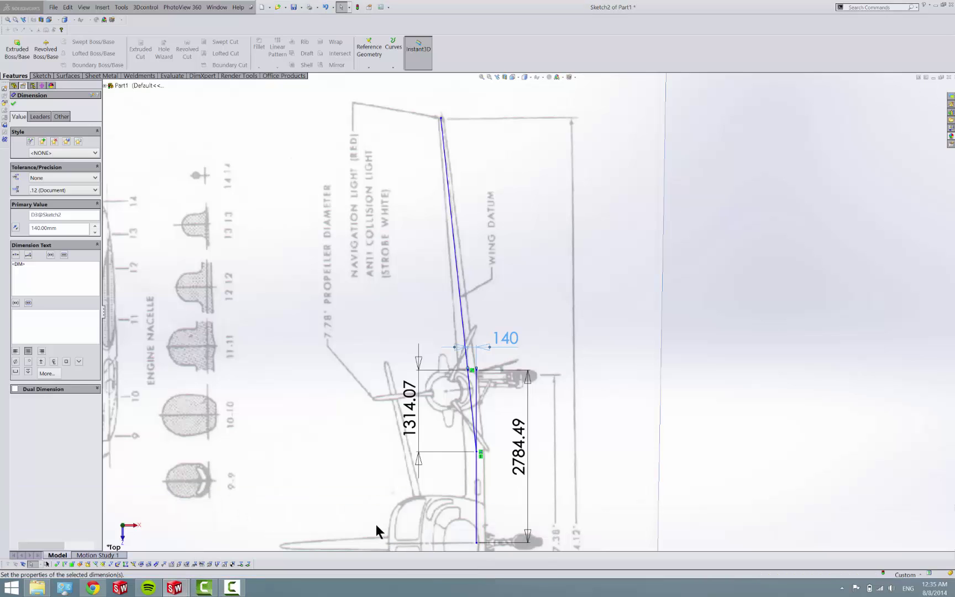
key(alt+Tab)
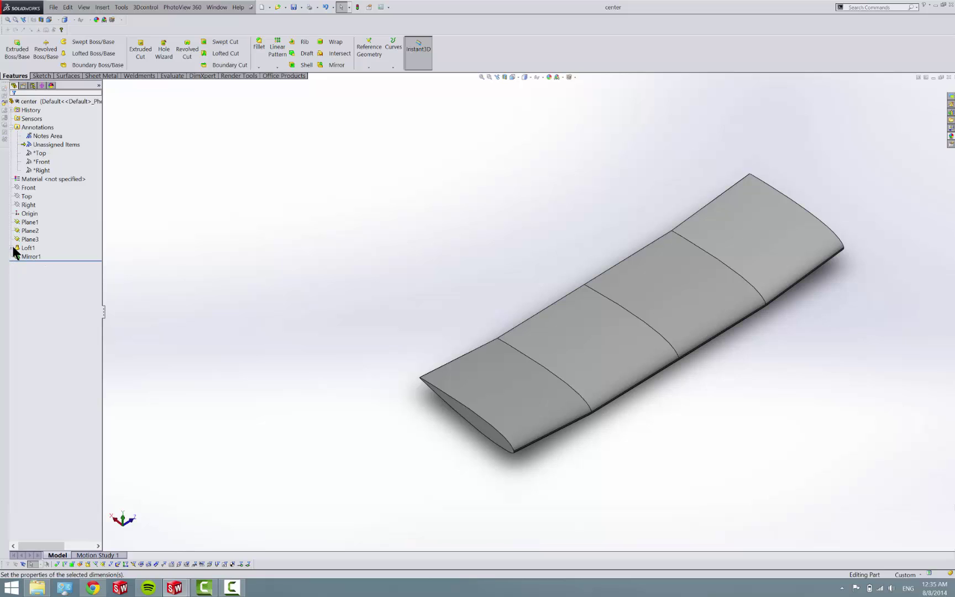
Step: Show Loft1's Sketch2 with its dimensions on the center wing
click(12, 248)
click(28, 266)
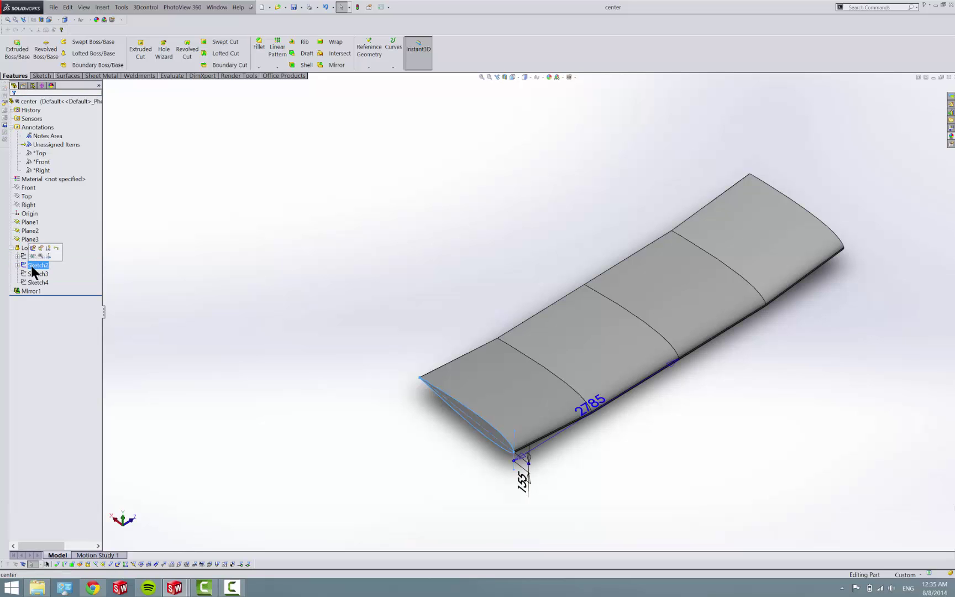
right_click(30, 267)
click(67, 261)
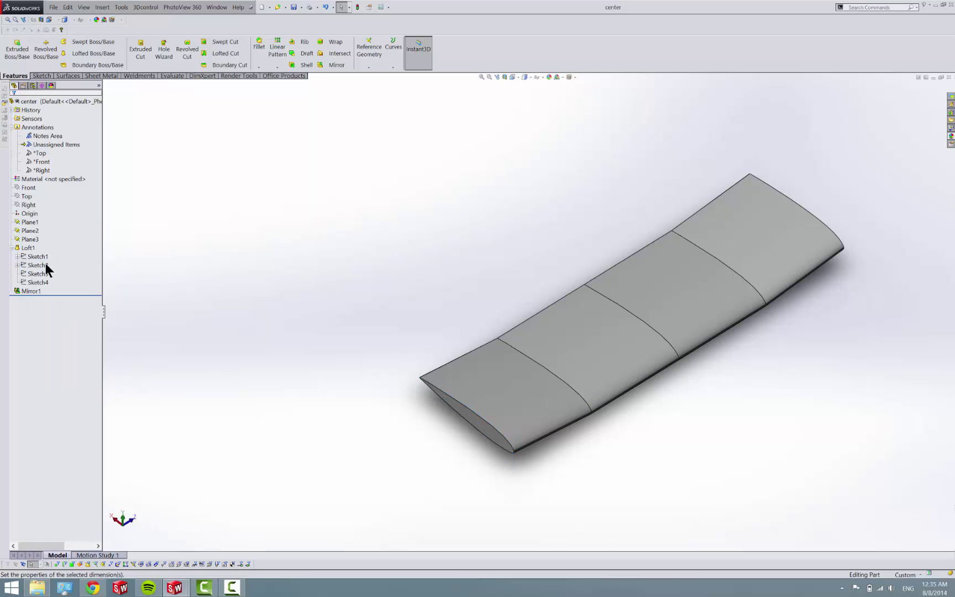
Step: Change the 155 dimension to 140, rebuild, and return to Part1's Sketch2
click(525, 484)
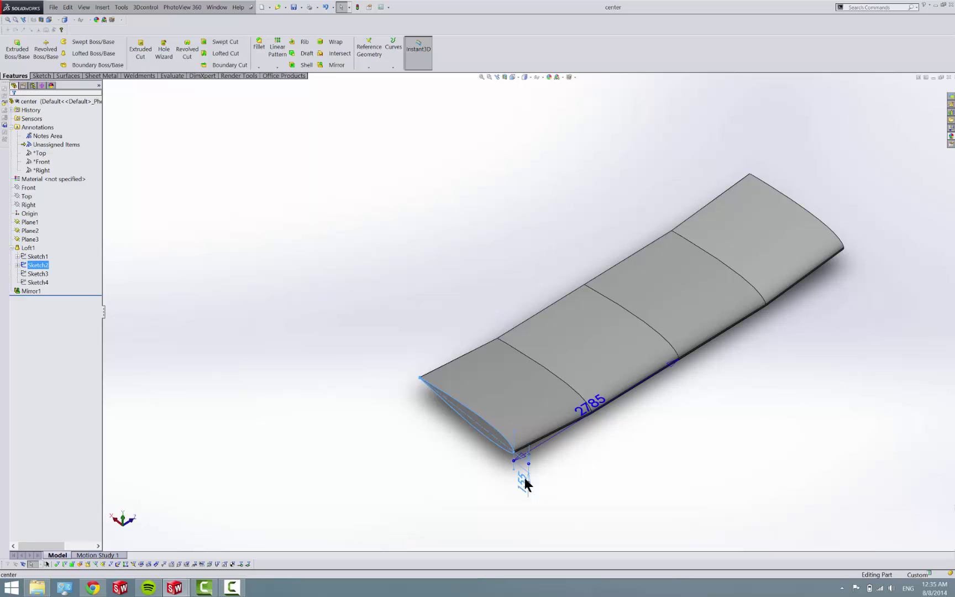
double_click(525, 484)
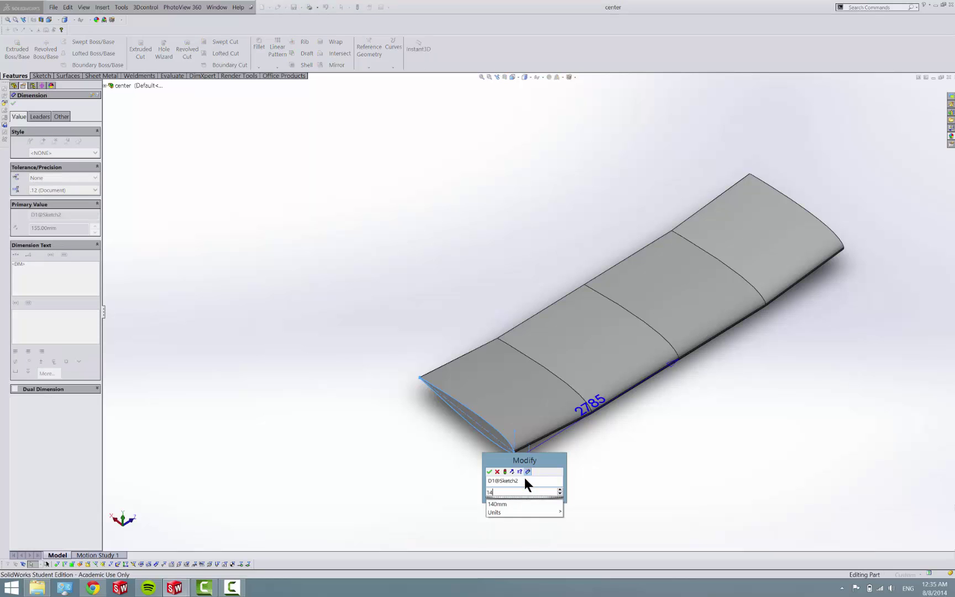
key(Return)
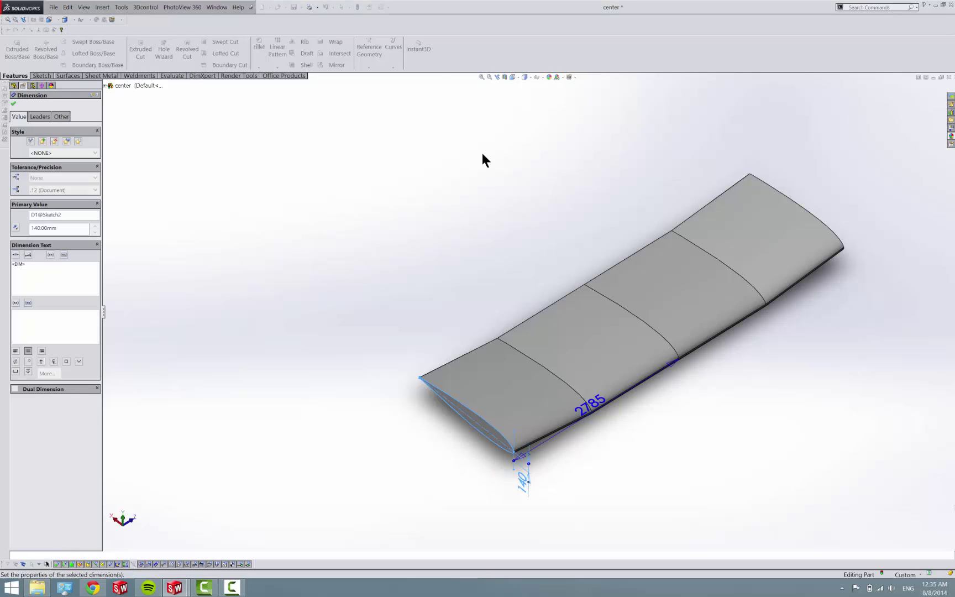
click(360, 8)
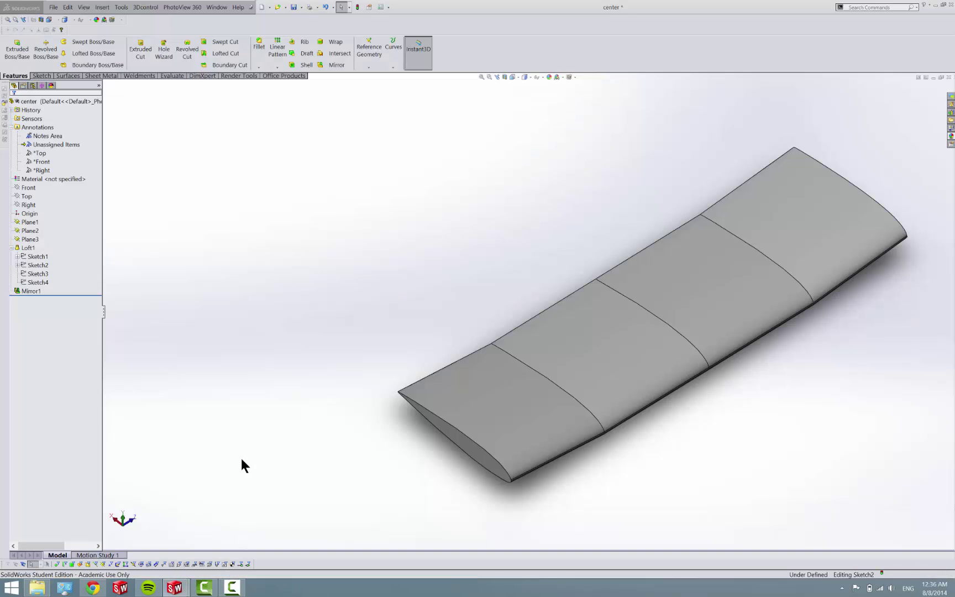
key(ctrl+Tab)
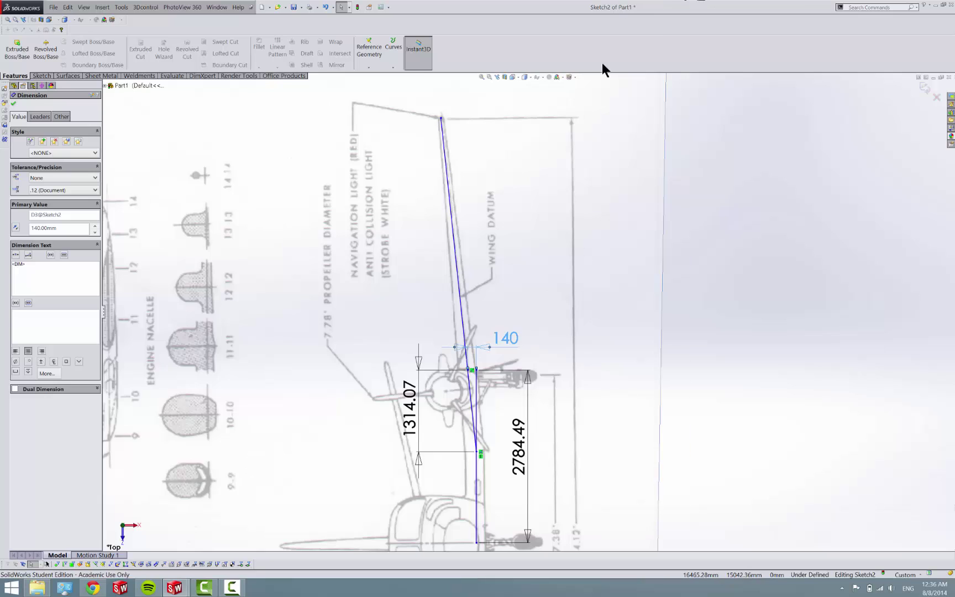
Step: Add a 4065 vertical dimension to the top endpoint of the wing line
scroll(410, 371, down, 1)
scroll(429, 354, down, 1)
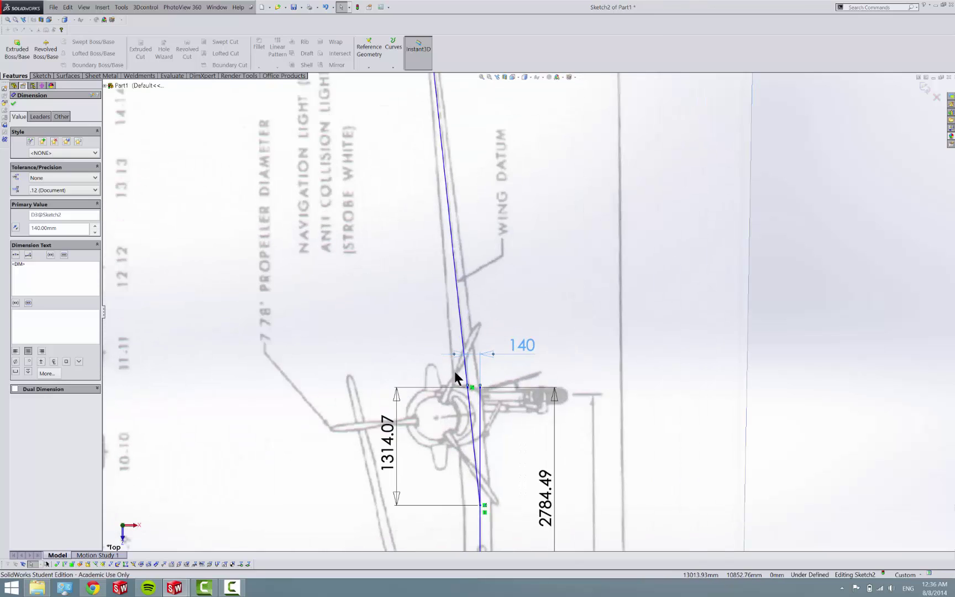
click(411, 292)
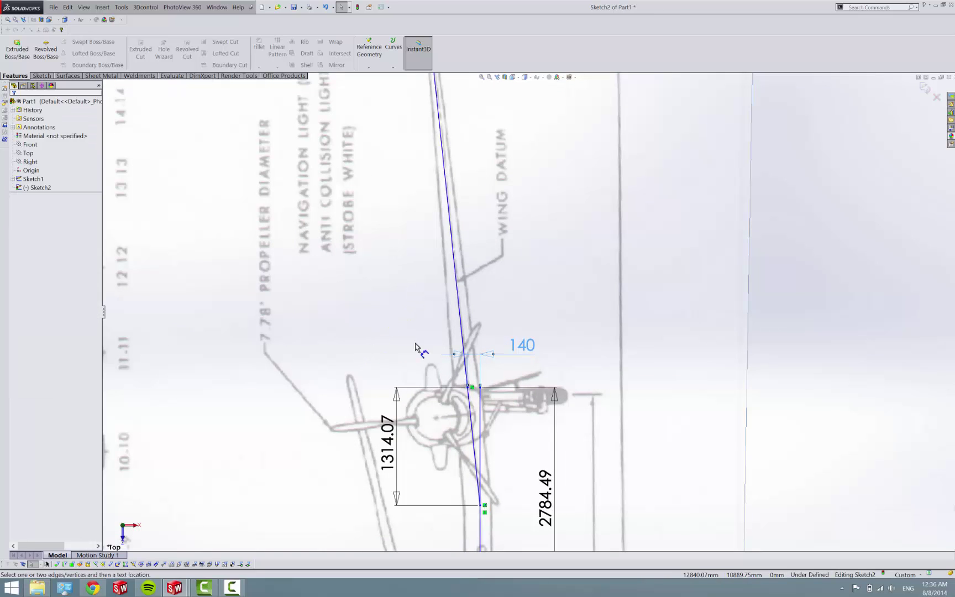
click(470, 382)
scroll(487, 310, up, 3)
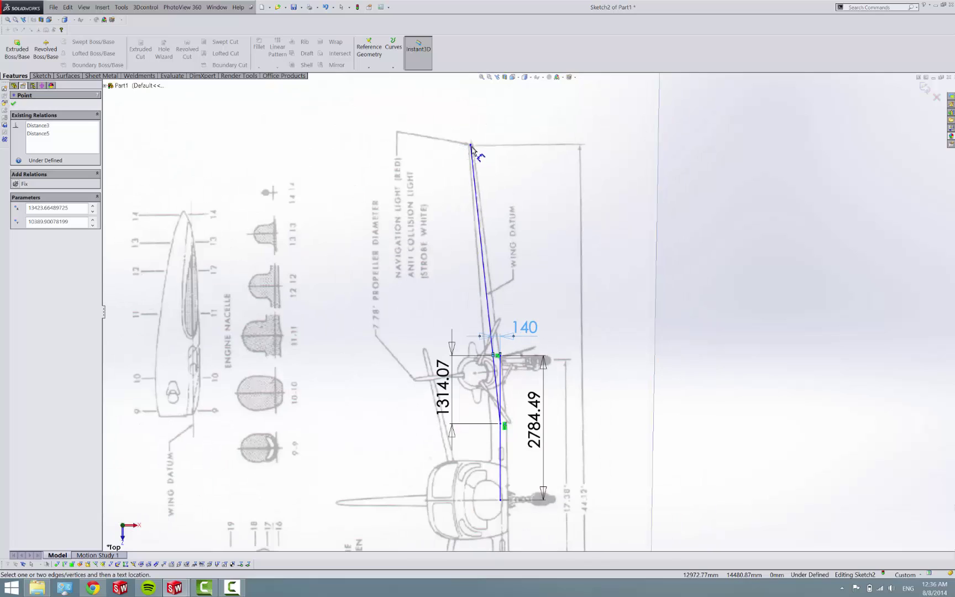
click(470, 145)
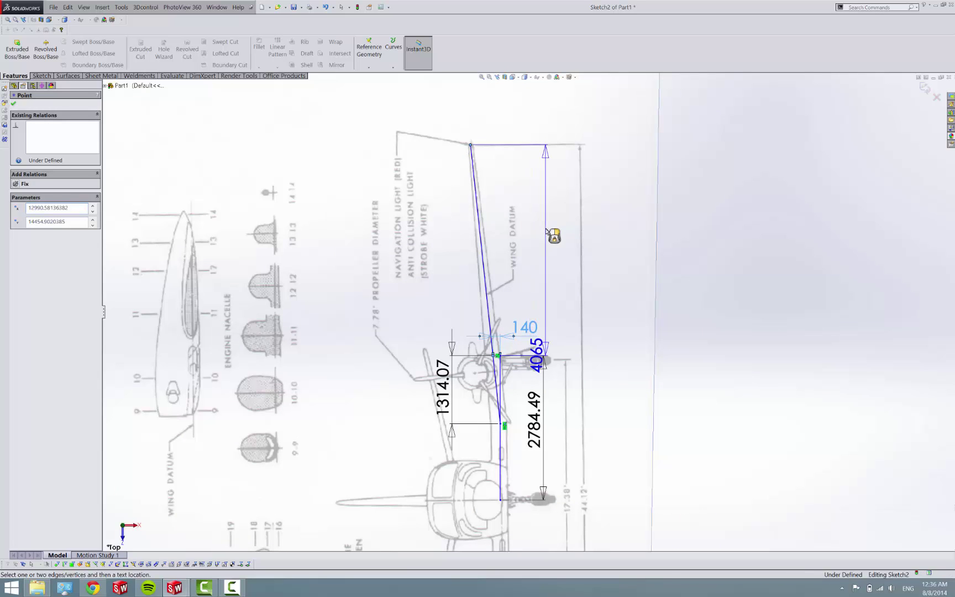
click(546, 233)
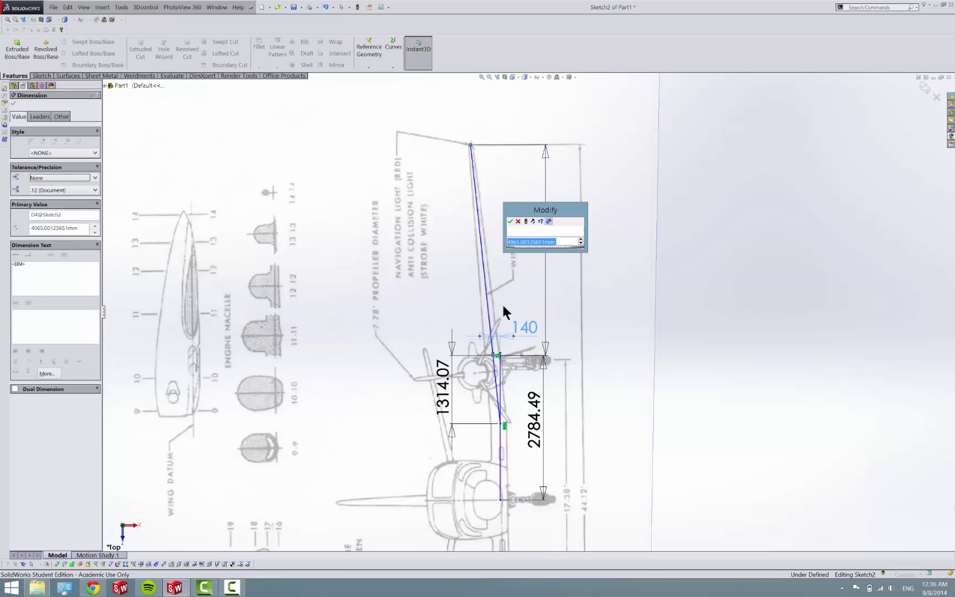
key(Return)
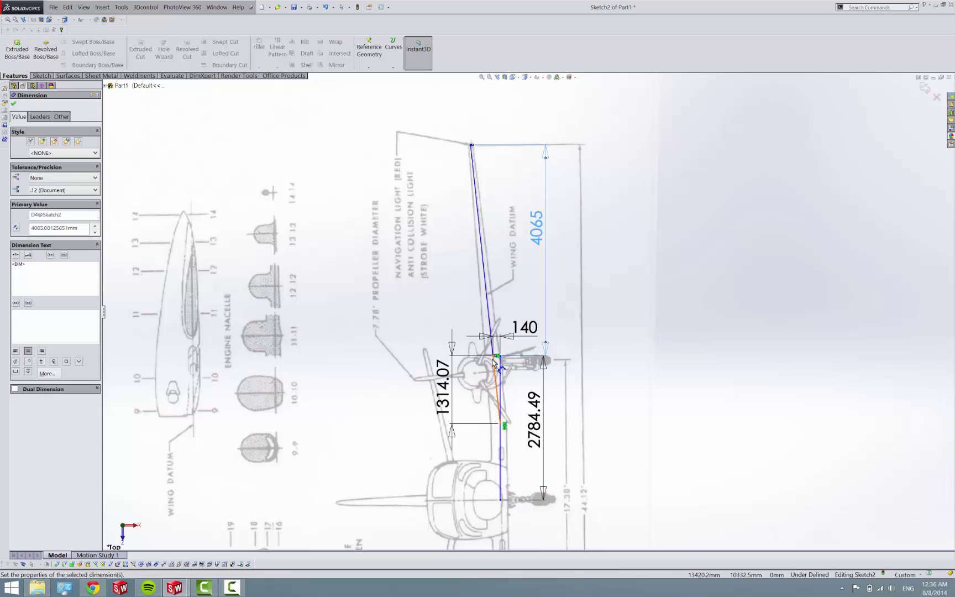
Step: Add a 433.08 horizontal dimension to the same top endpoint
click(494, 357)
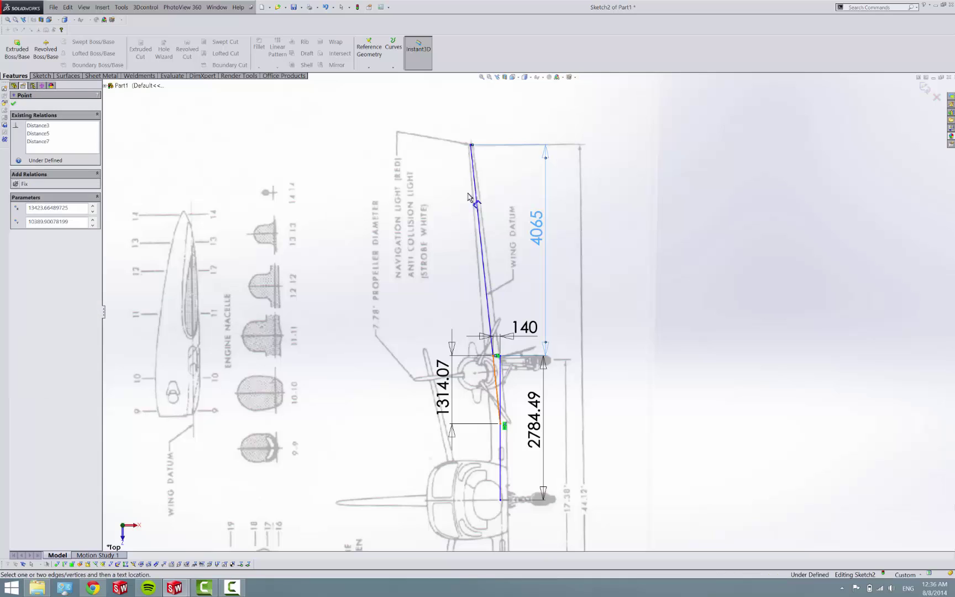
click(472, 144)
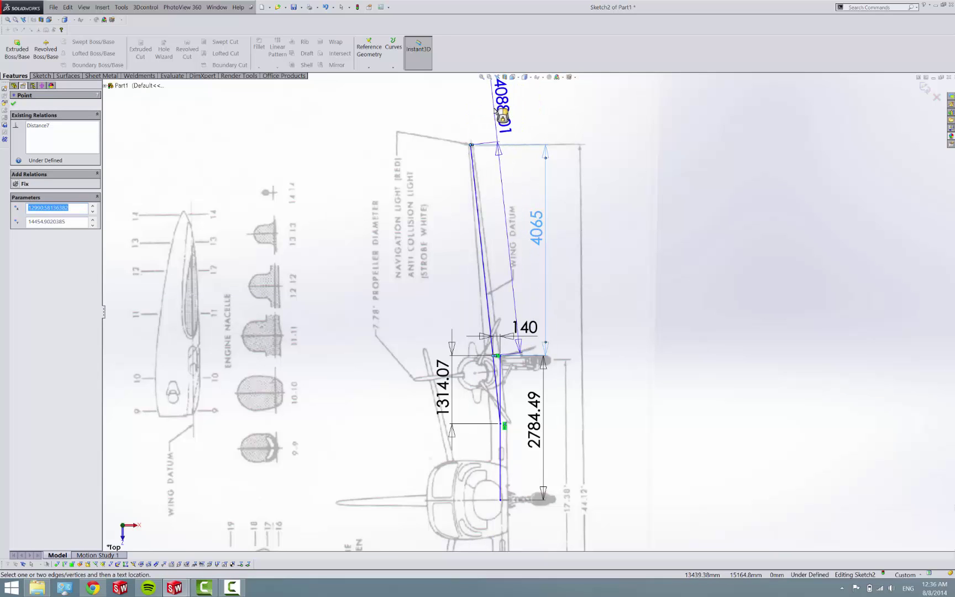
click(484, 111)
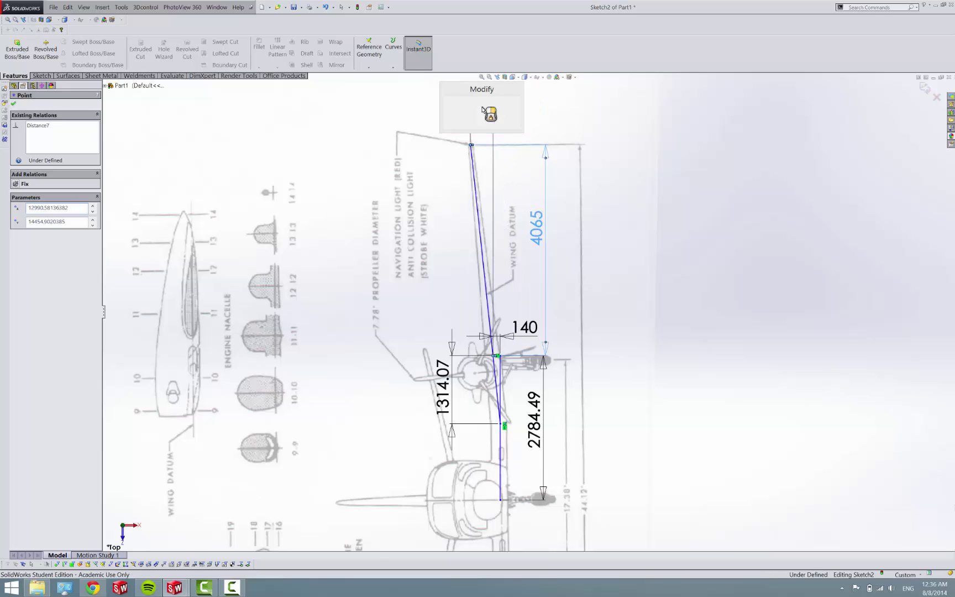
key(Return)
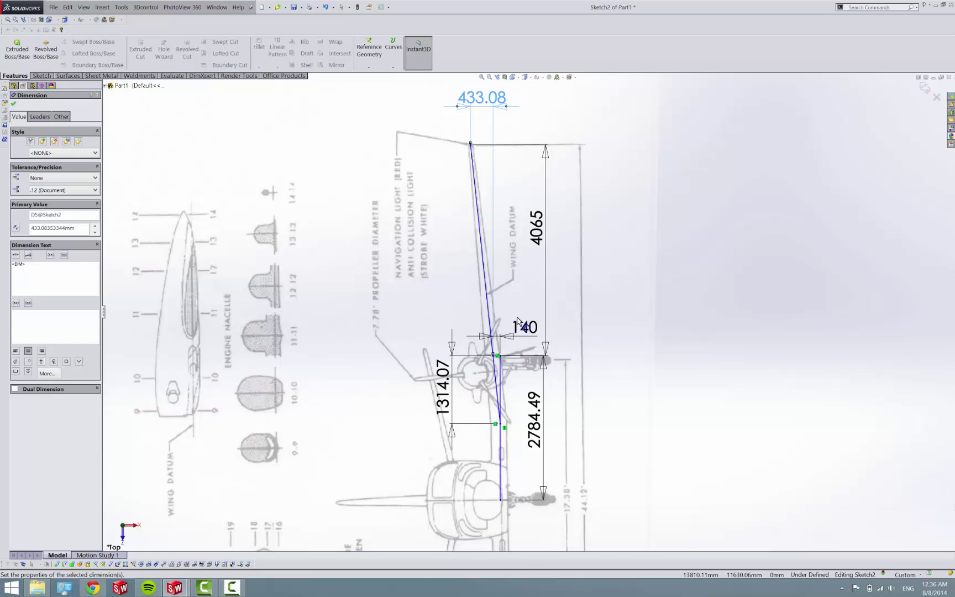
scroll(449, 295, down, 1)
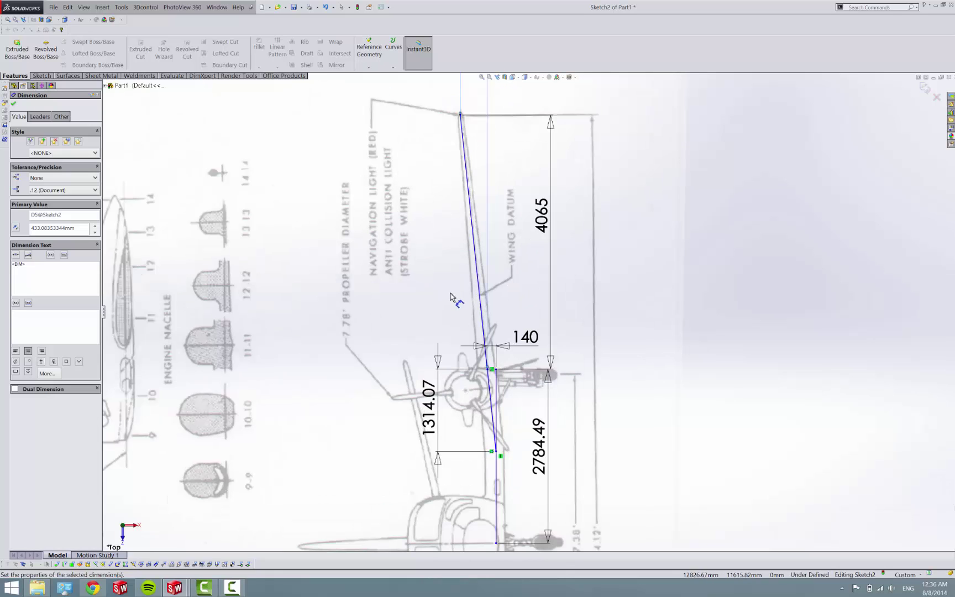
scroll(467, 302, up, 1)
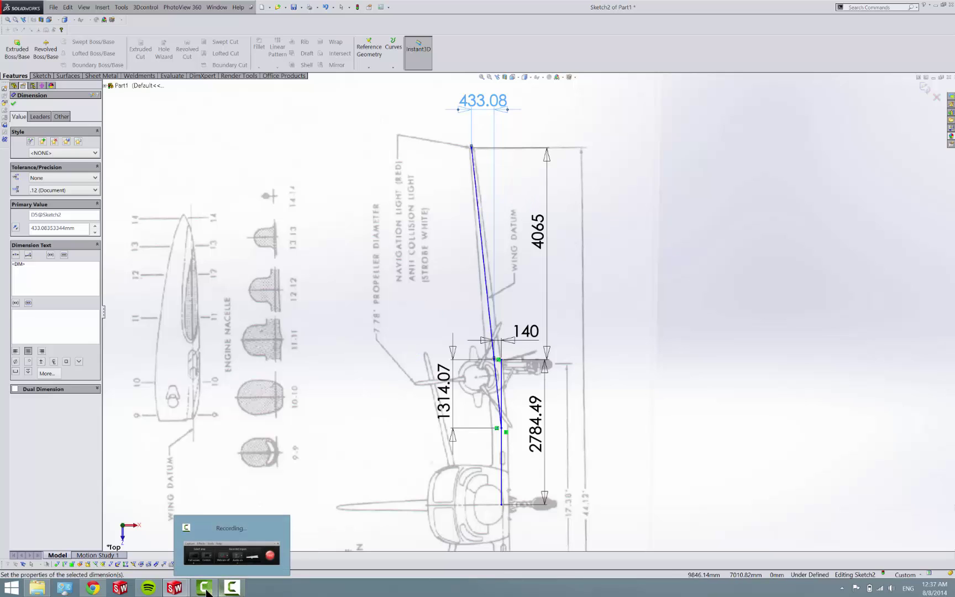
Step: Begin a new SolidWorks document to choose its type
mouse_move(204, 588)
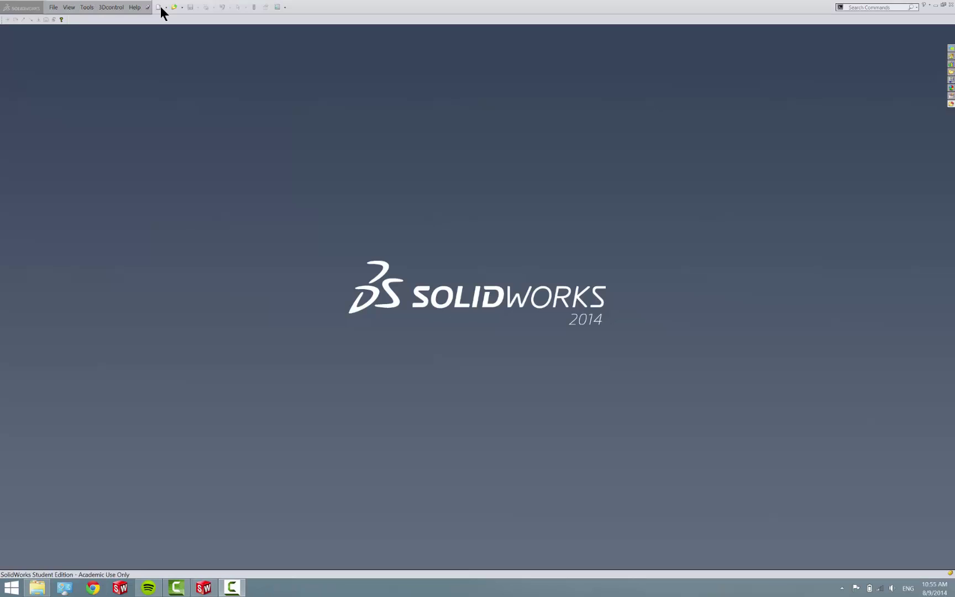
Step: Create a new blank part and dock the CommandManager back along the top
click(159, 7)
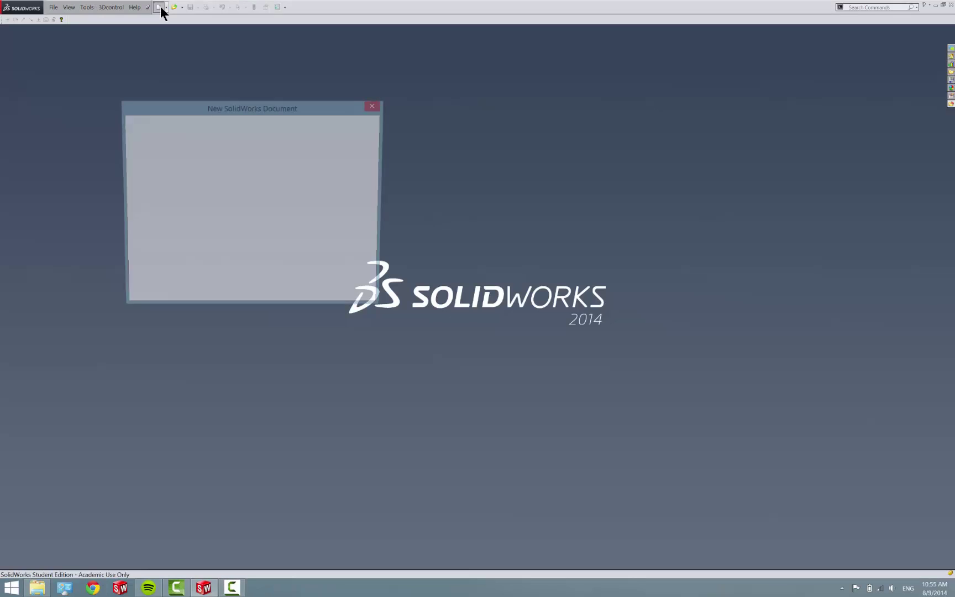
click(282, 296)
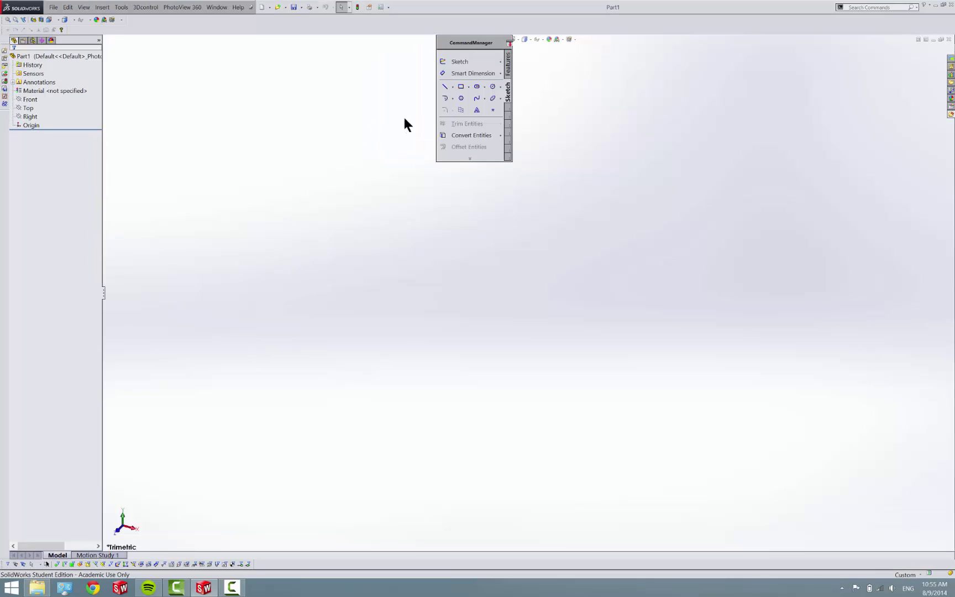
double_click(491, 41)
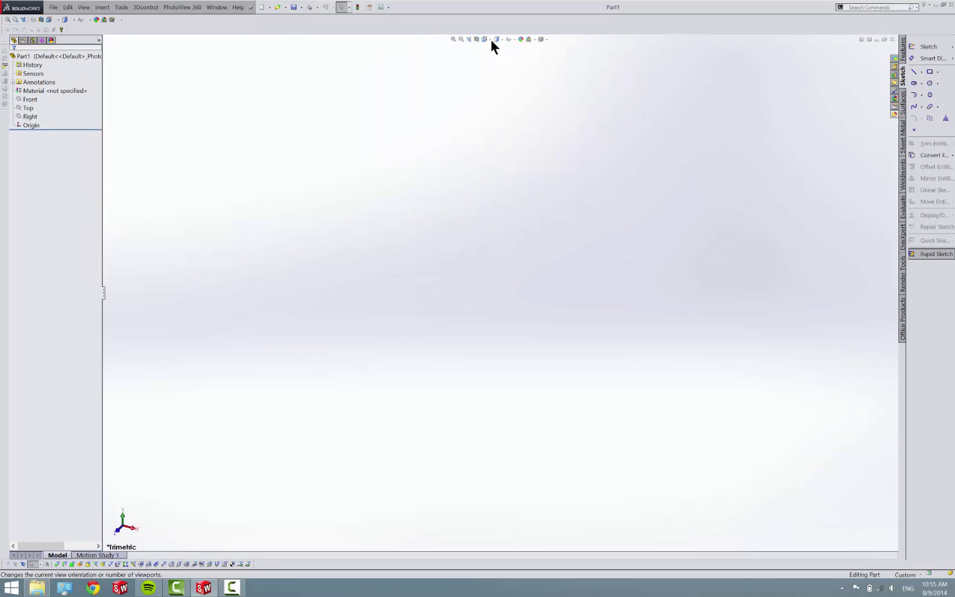
double_click(902, 77)
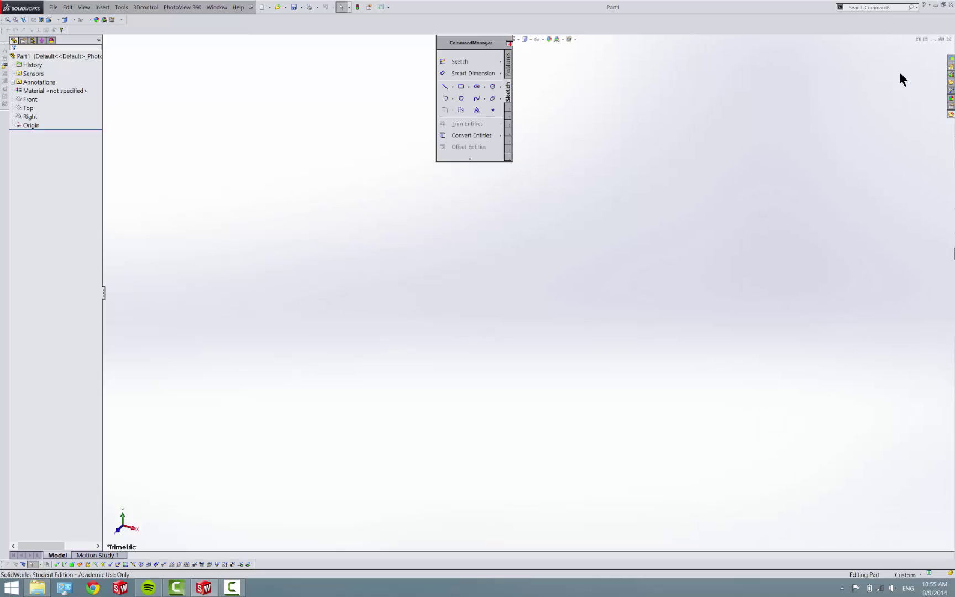
mouse_move(489, 48)
mouse_down()
mouse_move(501, 47)
mouse_move(480, 47)
mouse_up()
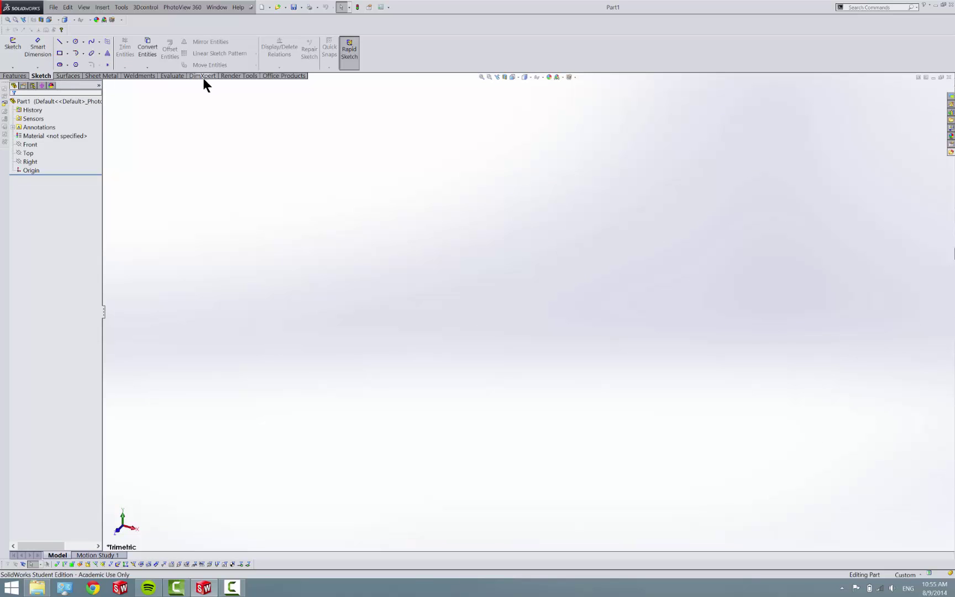
Step: Start a new reference plane from Features > Reference Geometry
click(22, 77)
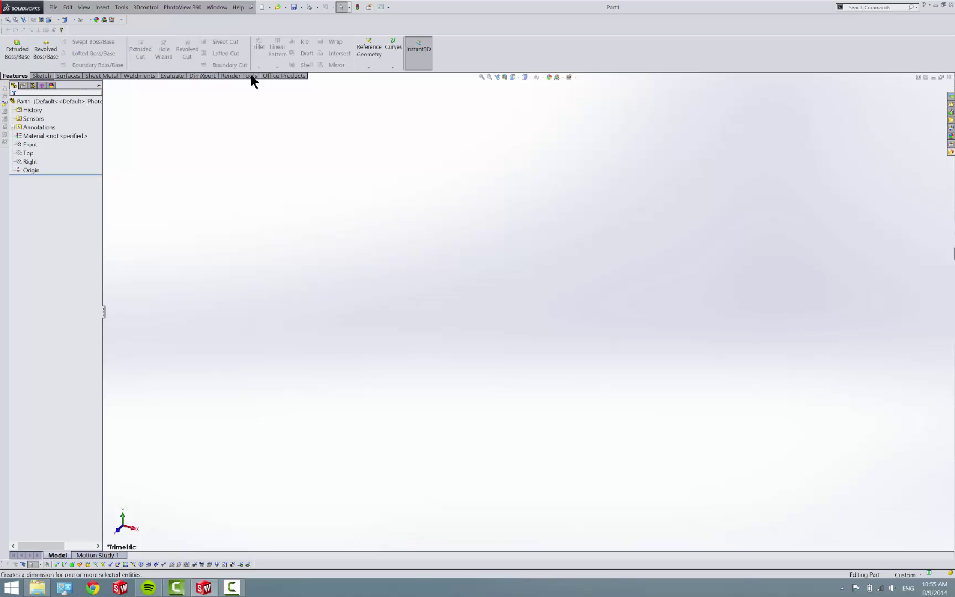
click(361, 52)
click(370, 77)
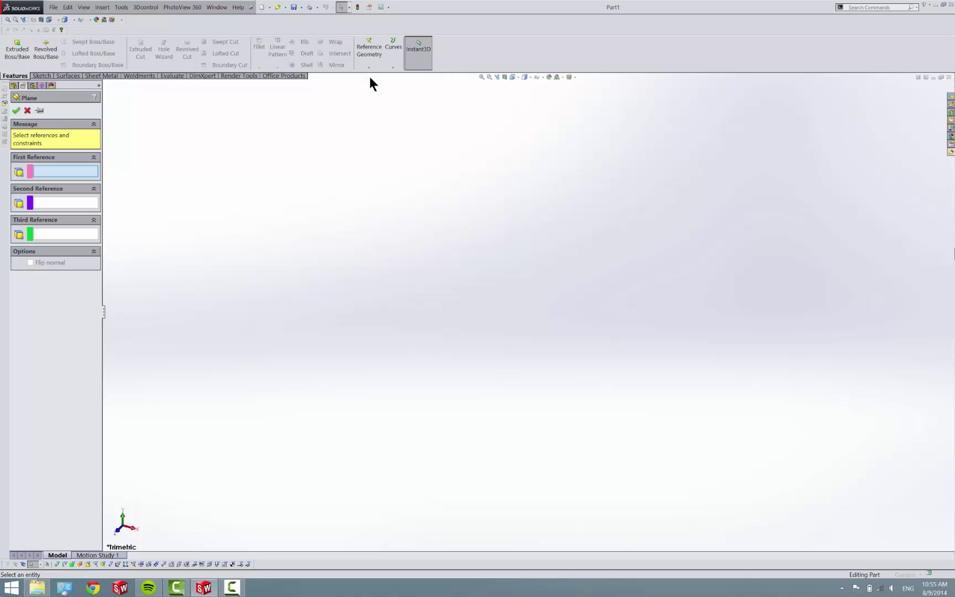
Step: Create Plane1 parallel to the Front plane at a 4065 mm offset
click(125, 85)
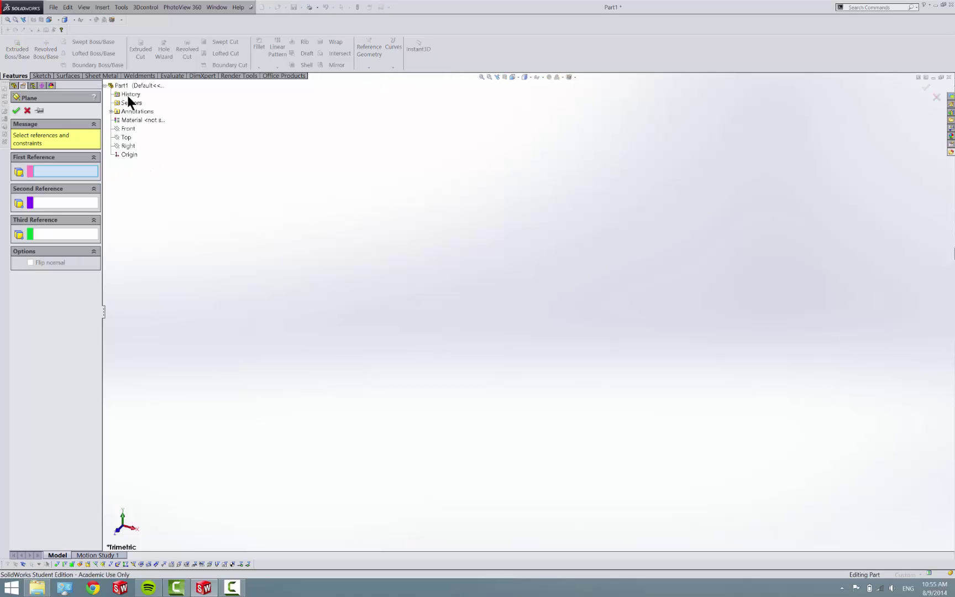
click(128, 129)
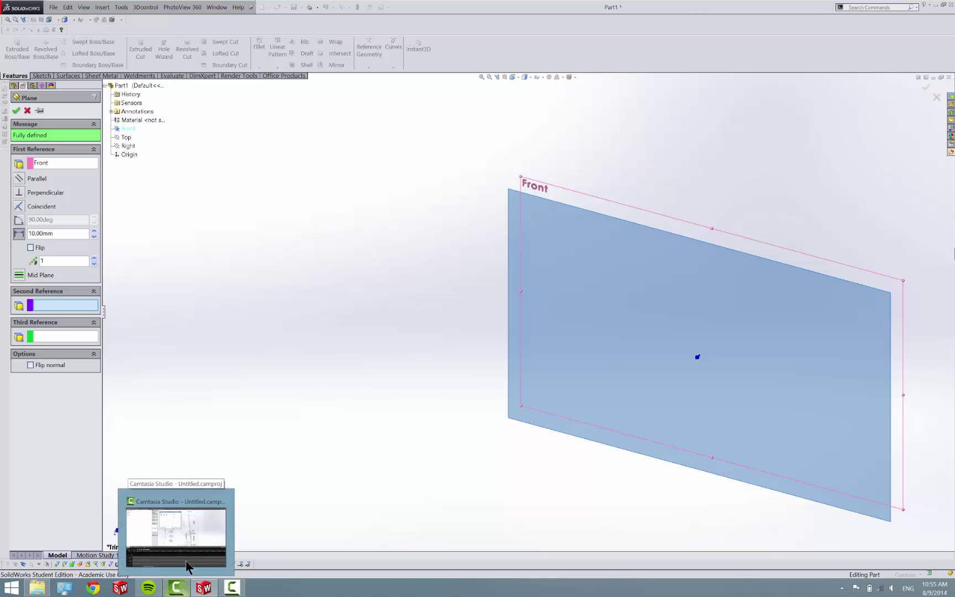
click(192, 547)
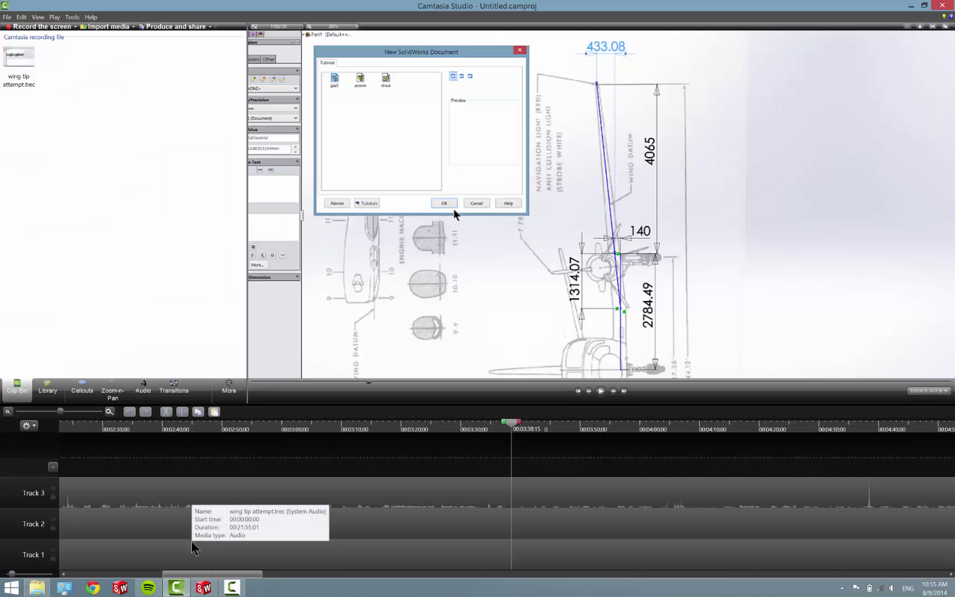
click(203, 587)
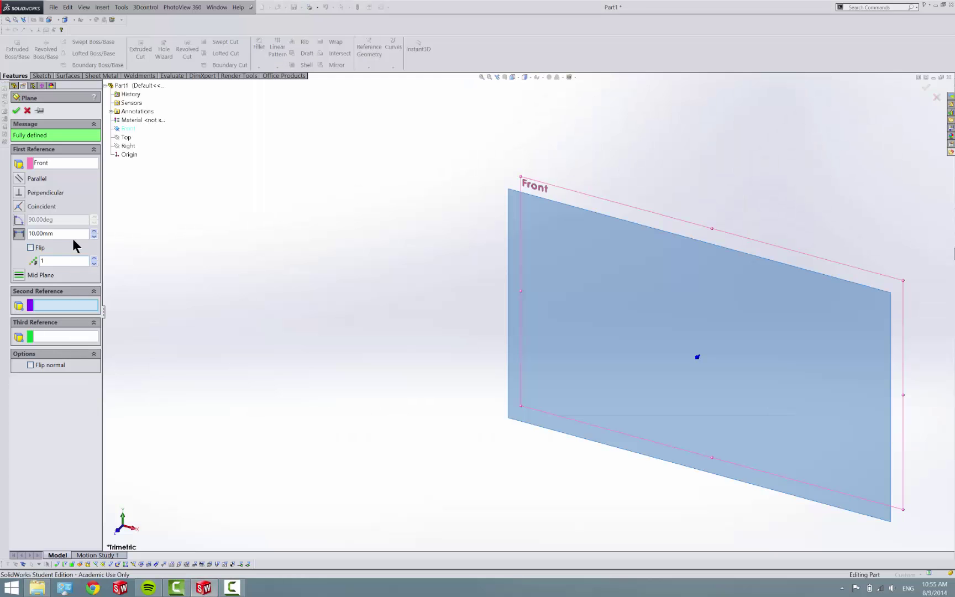
click(63, 234)
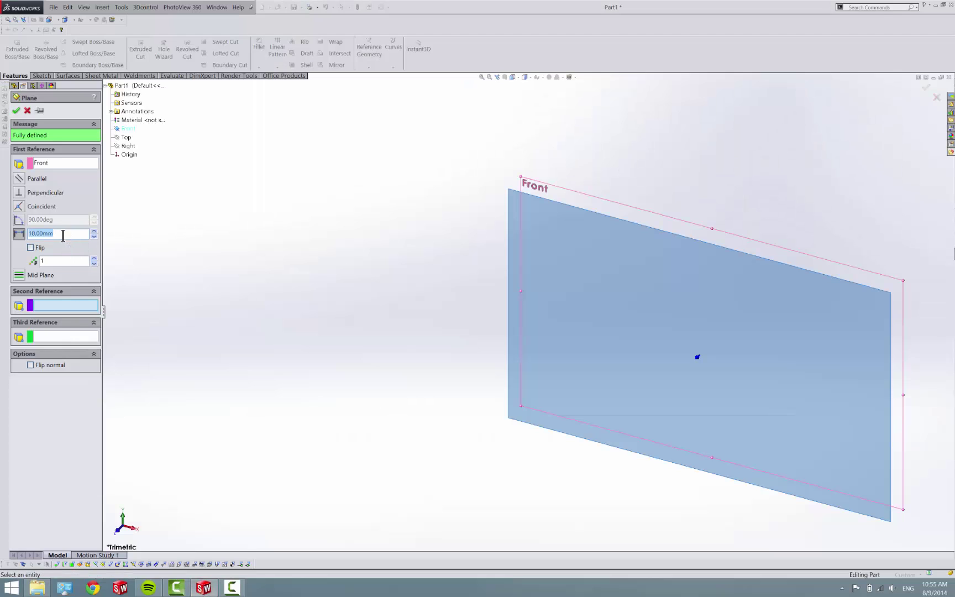
text(4065)
key(Return)
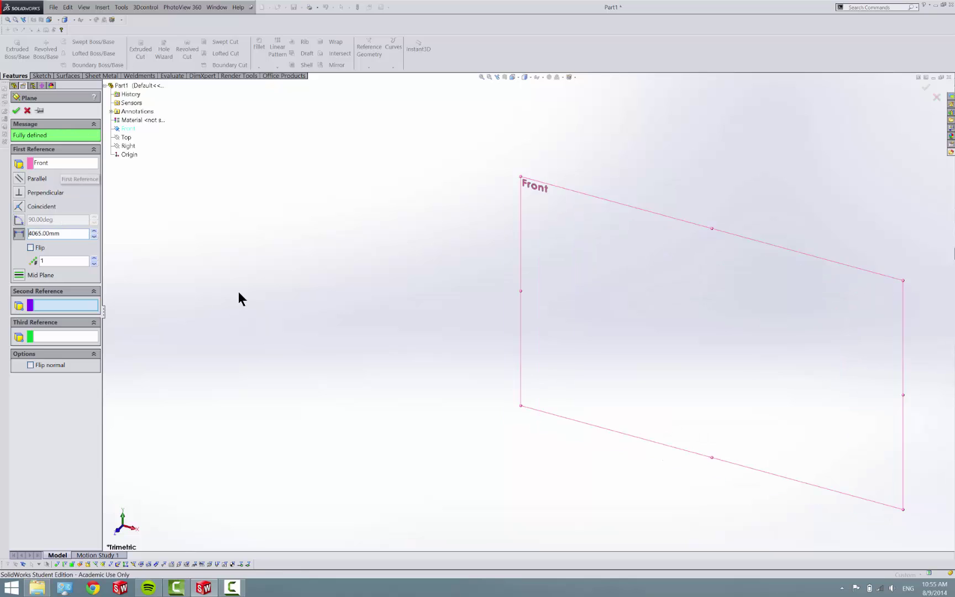
scroll(445, 279, up, 10)
scroll(502, 357, down, 2)
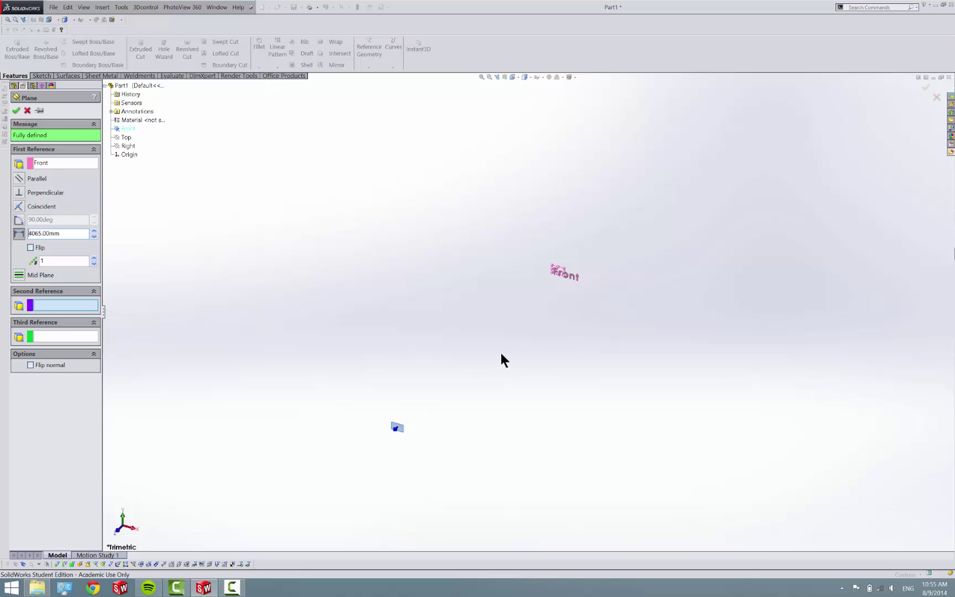
click(17, 111)
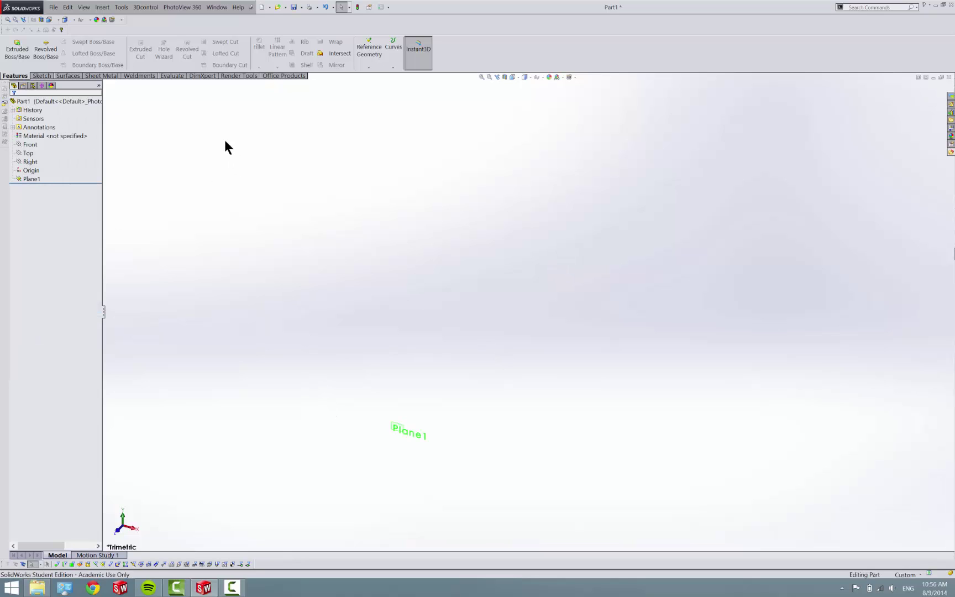
Step: Insert a block via Tools > Blocks on a new Front-plane sketch, browsing for the .sldblk file
click(122, 12)
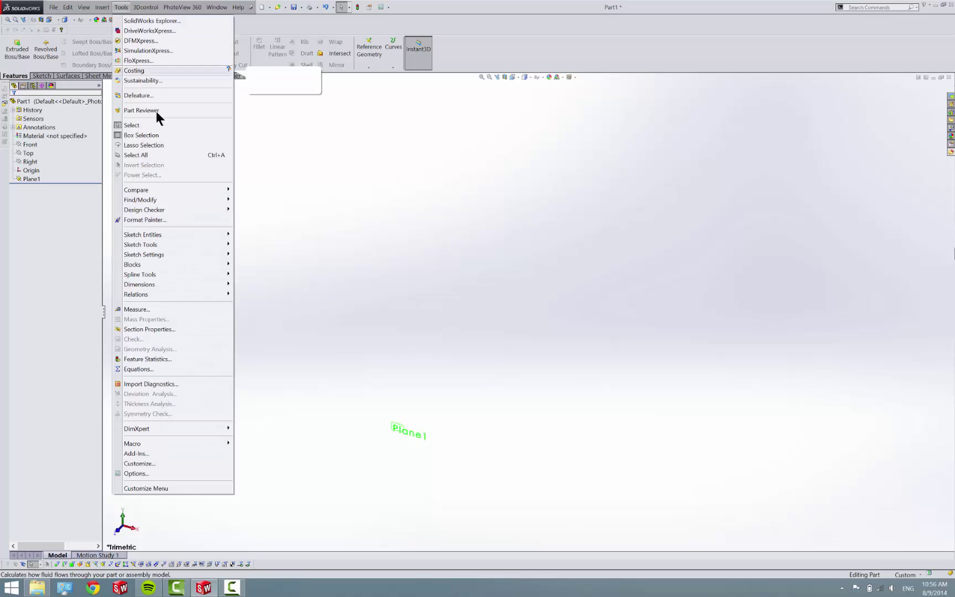
mouse_move(170, 263)
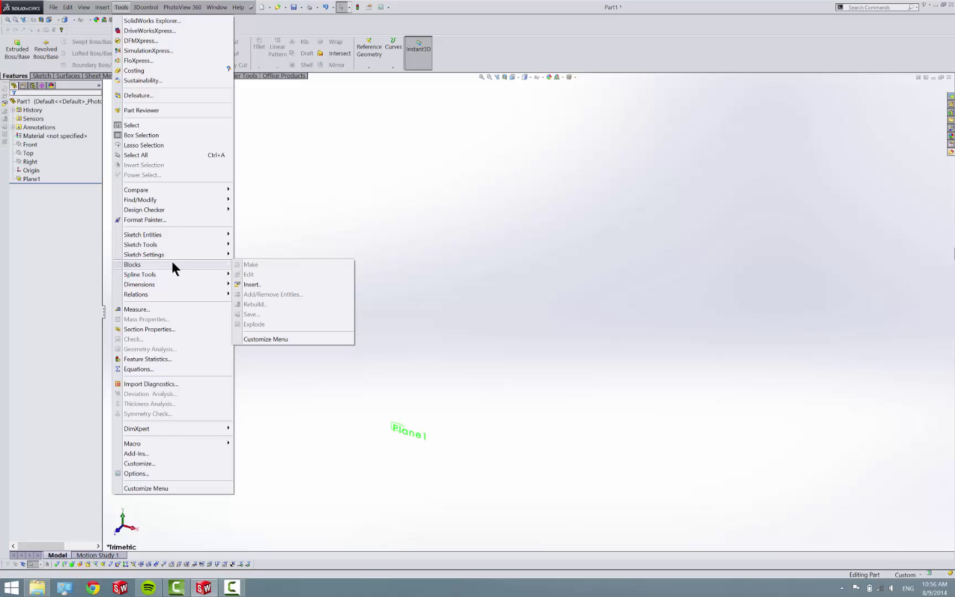
click(251, 285)
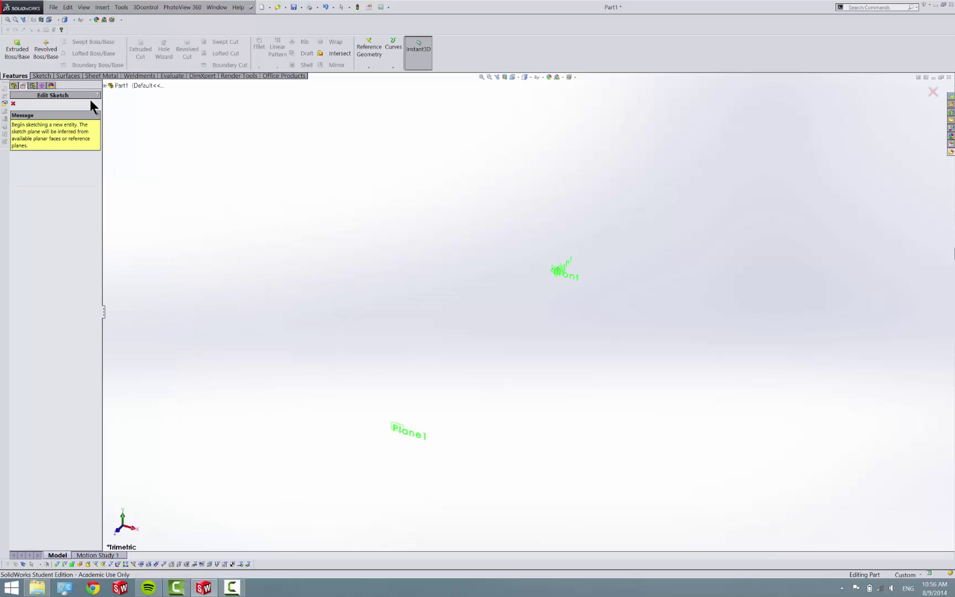
click(43, 75)
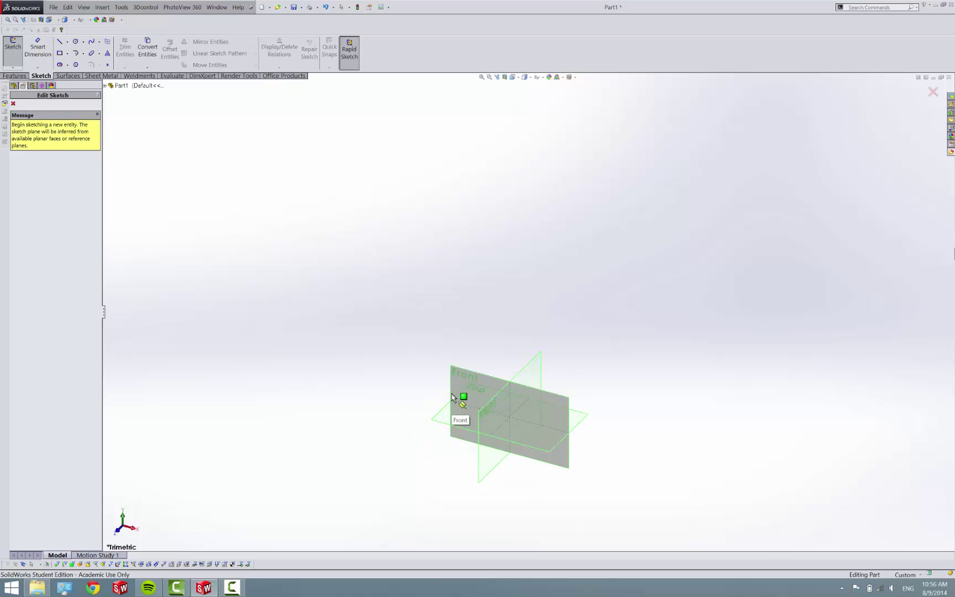
click(452, 398)
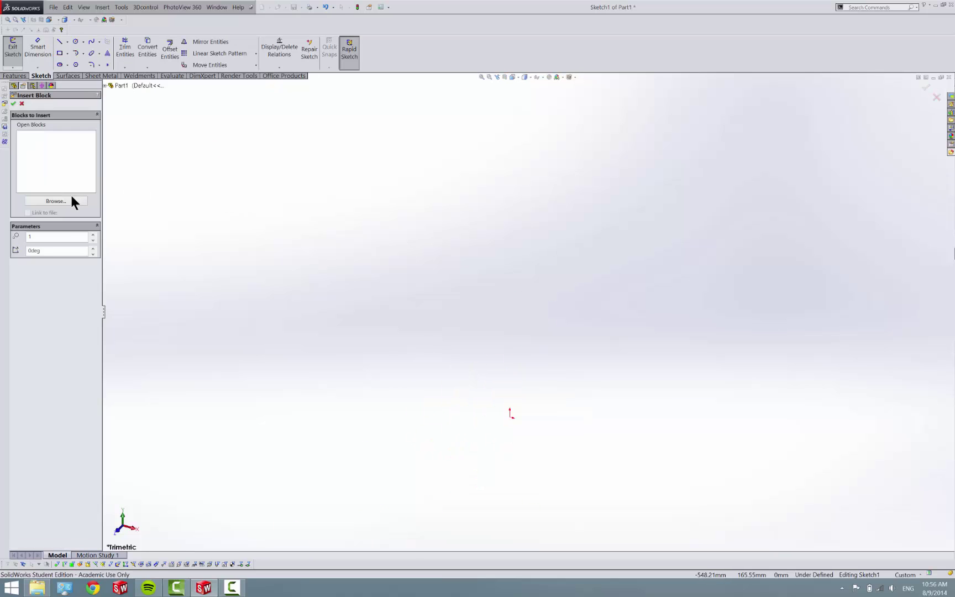
click(55, 201)
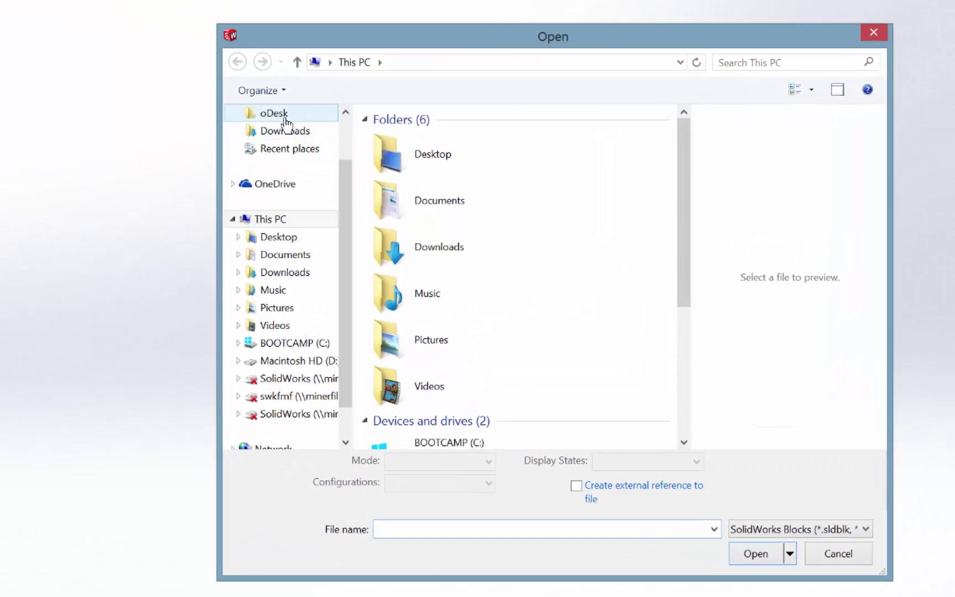
Step: Open naca23015.SLDBLK from the oDesk > Cessna Plane > airfoils folder
click(353, 182)
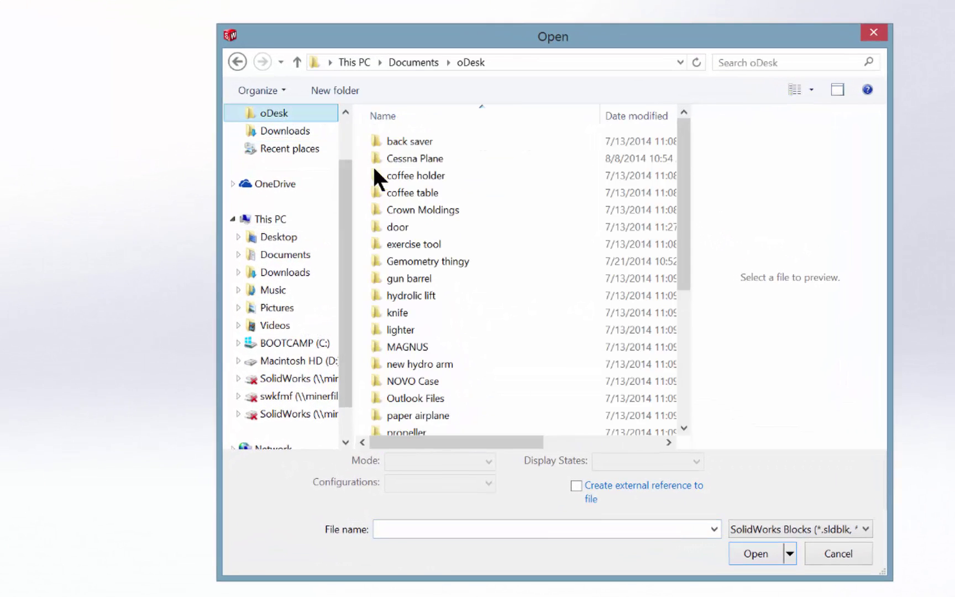
double_click(398, 158)
double_click(406, 139)
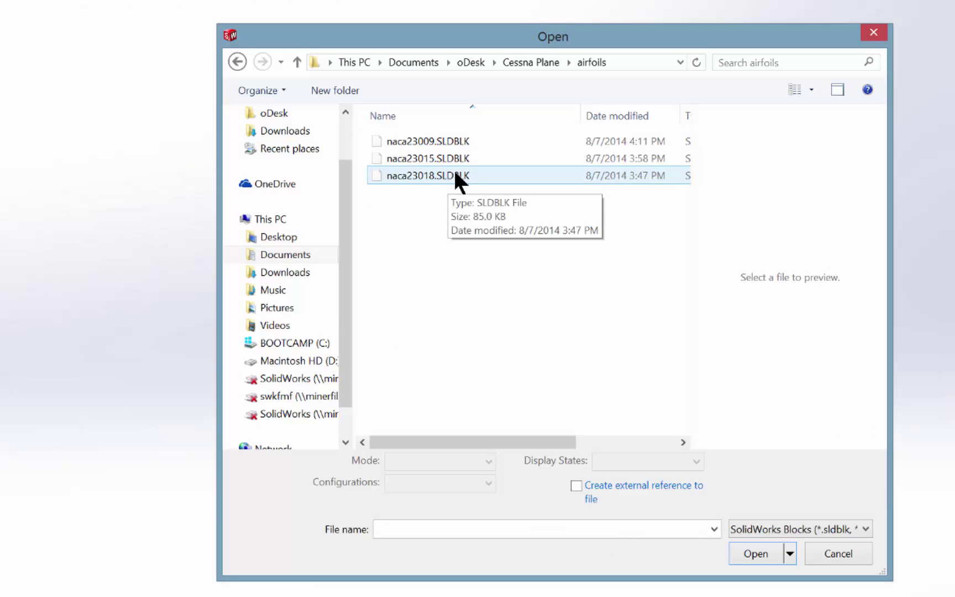
click(463, 158)
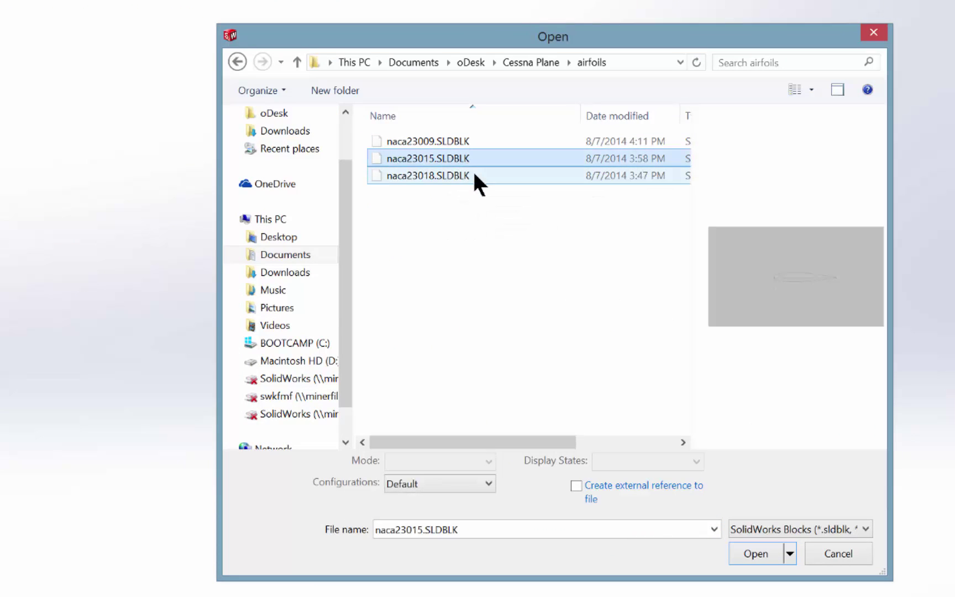
click(475, 175)
click(472, 159)
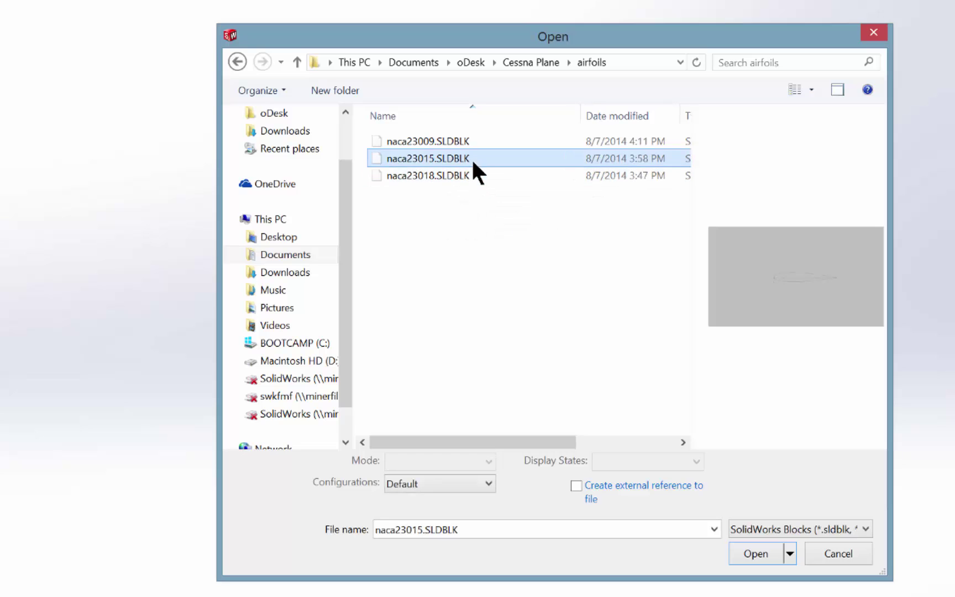
click(754, 554)
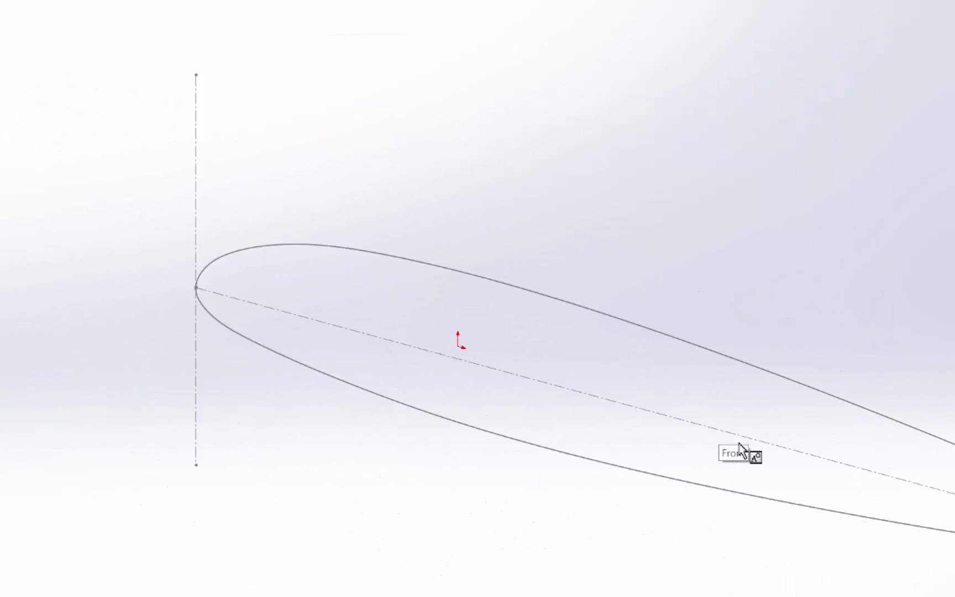
Step: Place one naca23015 block at the origin and expand Sketch1 to show Block-naca23015-1
click(804, 390)
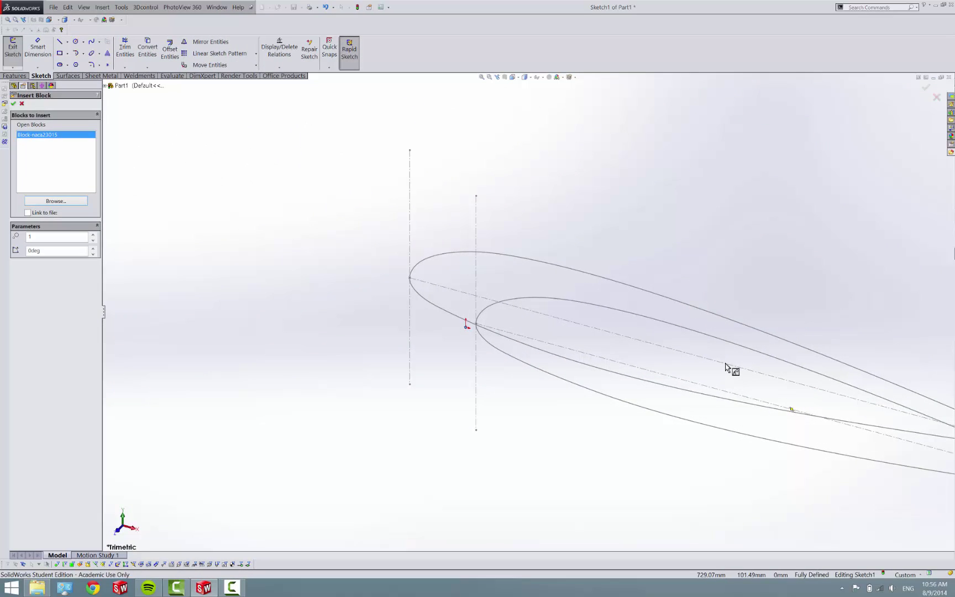
key(Escape)
scroll(503, 313, down, 10)
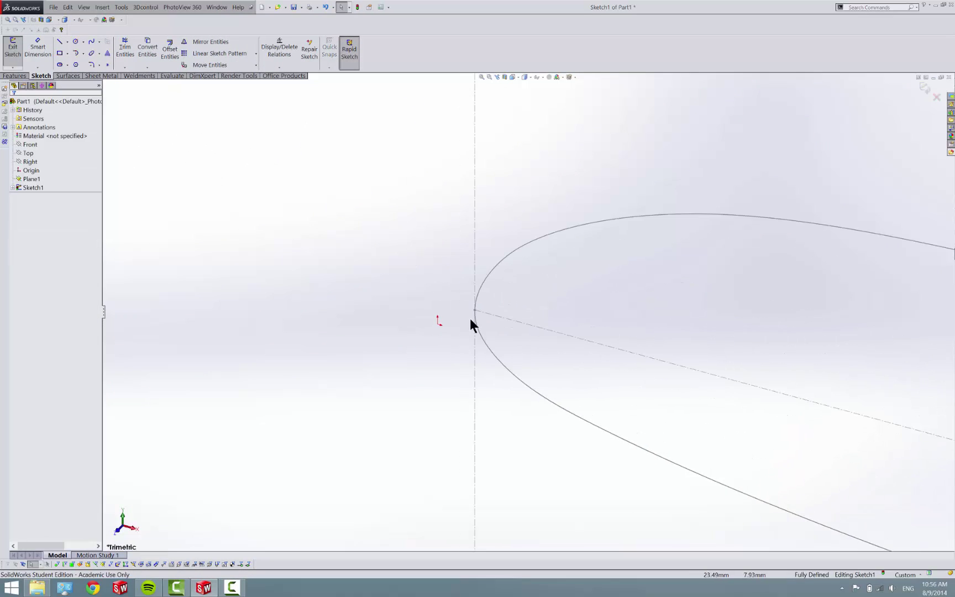
scroll(536, 342, down, 8)
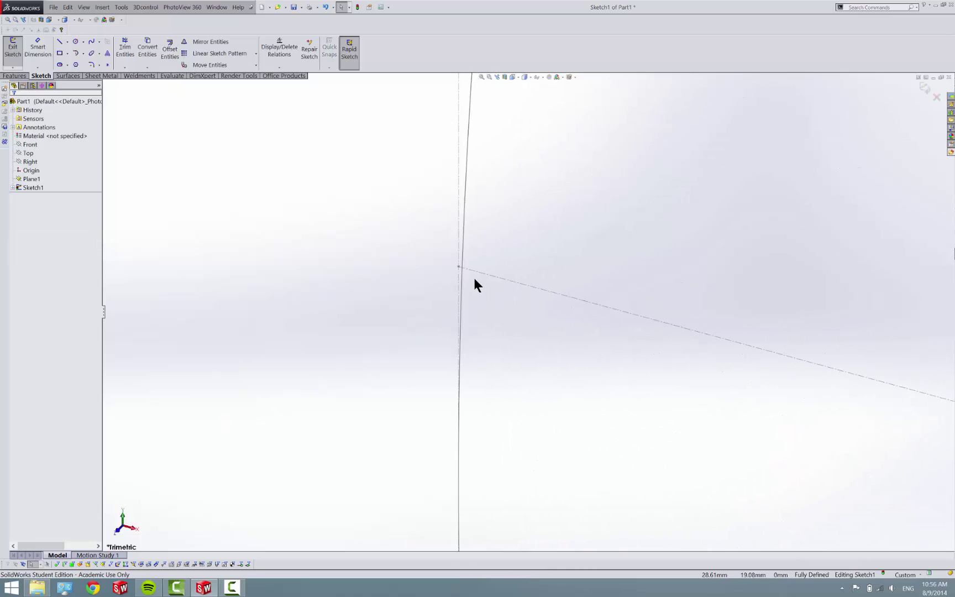
scroll(472, 279, down, 2)
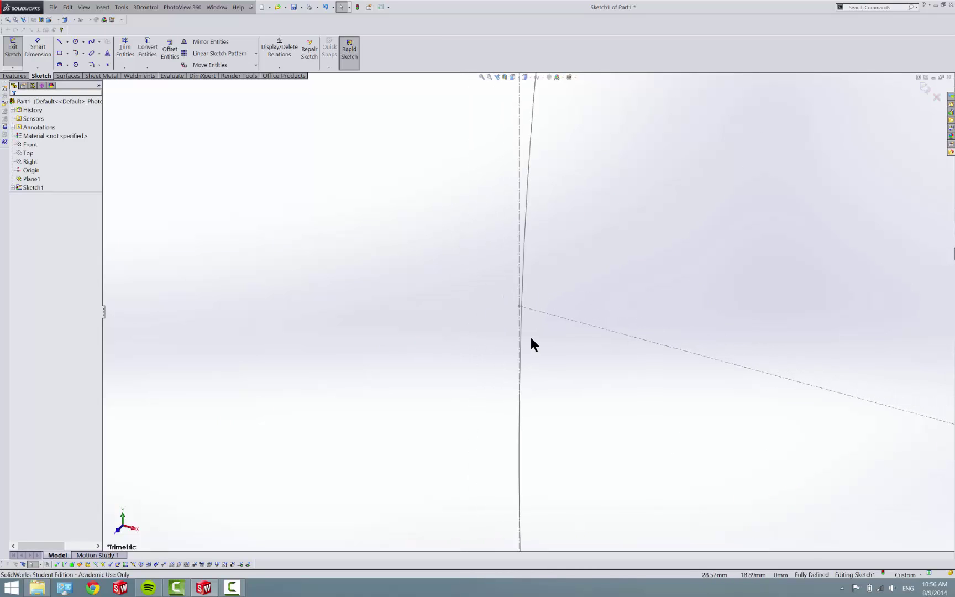
scroll(531, 339, up, 6)
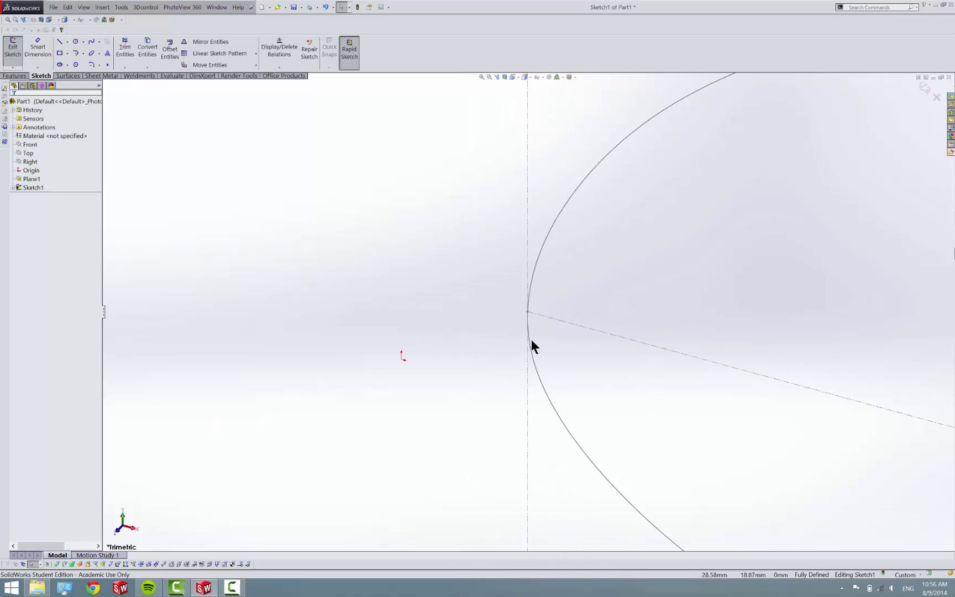
scroll(531, 341, up, 5)
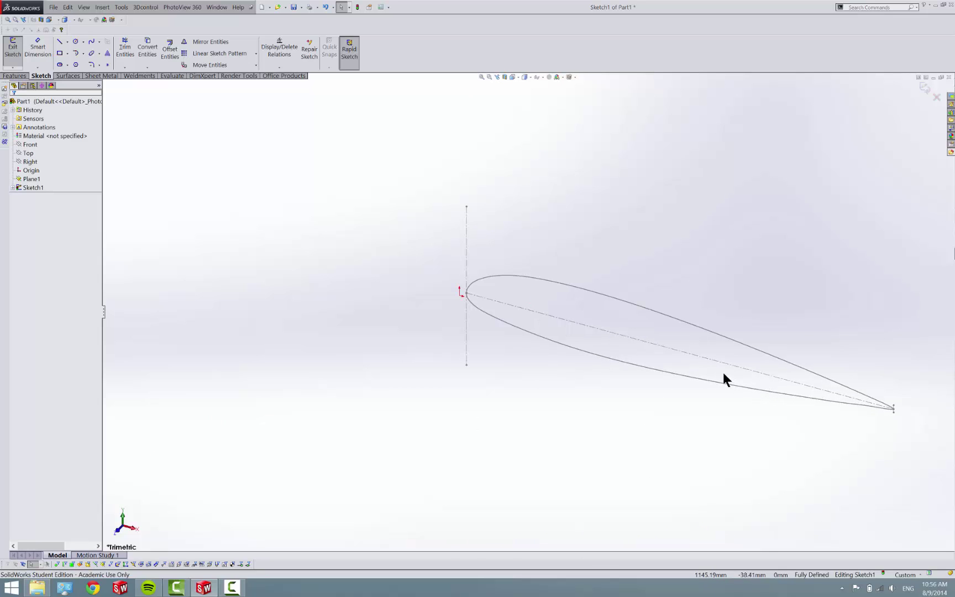
scroll(558, 309, down, 5)
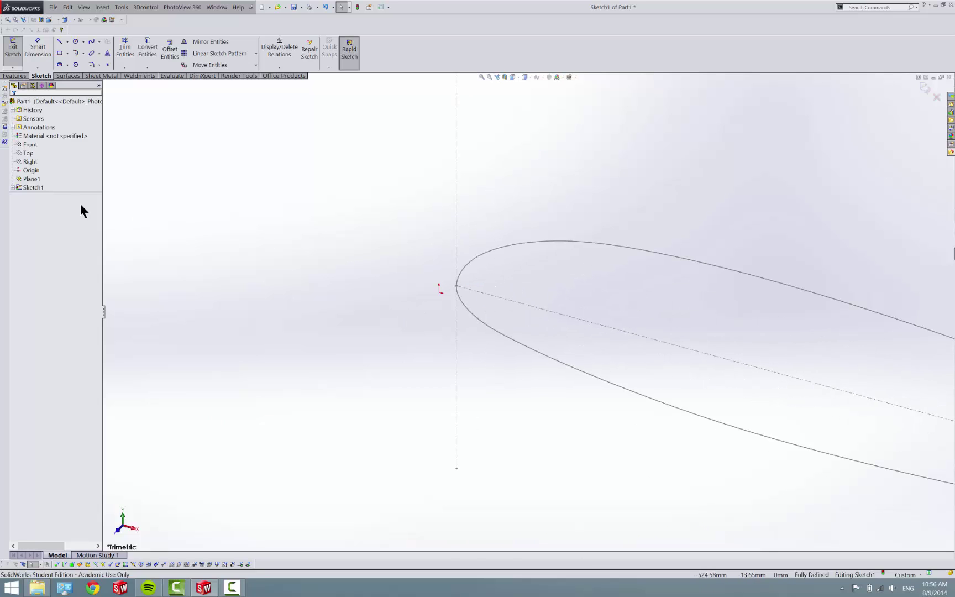
click(12, 188)
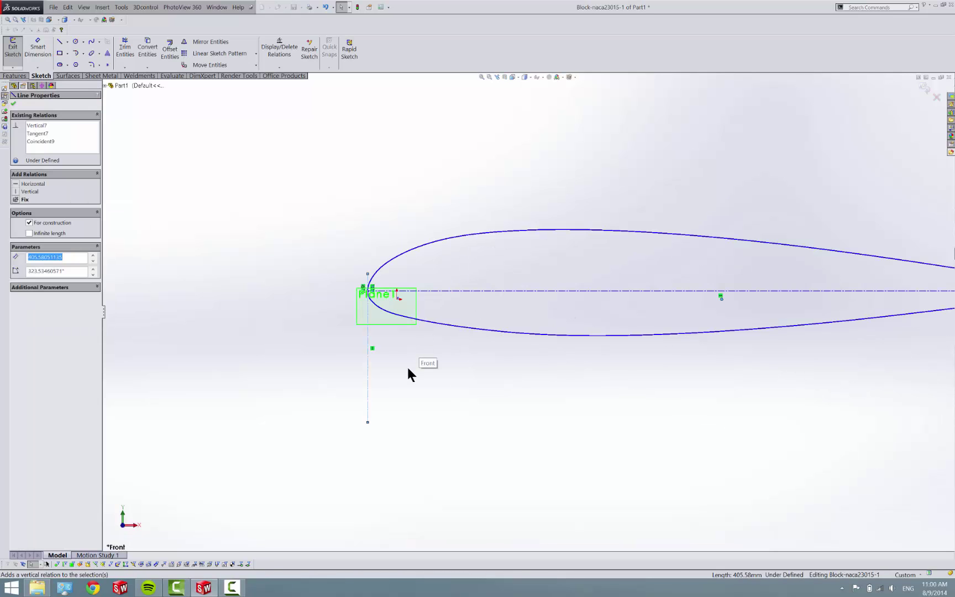
Step: Zoom in and drag the airfoil curve by its nose point, then close block editing
scroll(408, 369, up, 3)
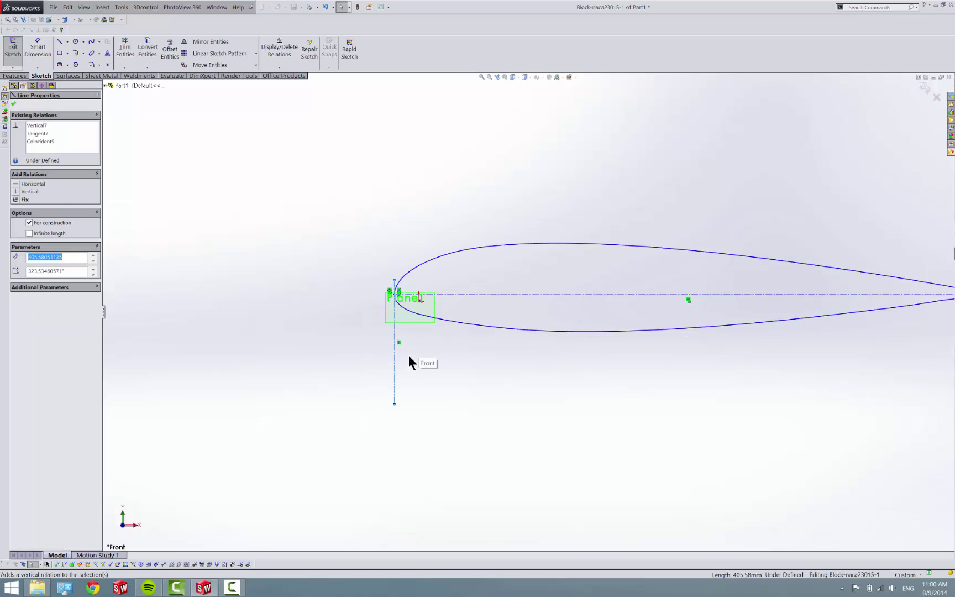
click(416, 359)
scroll(413, 284, down, 5)
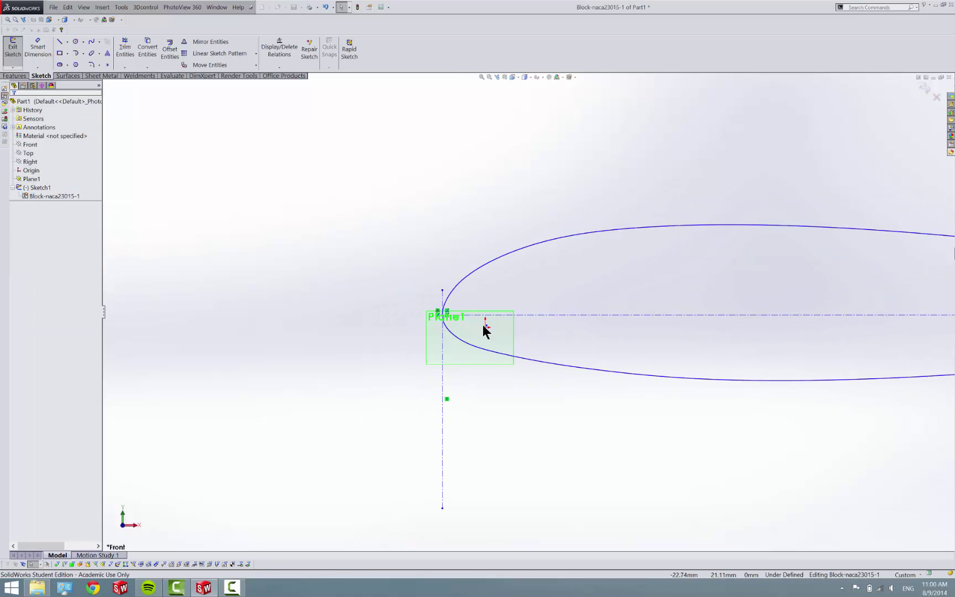
scroll(486, 327, down, 6)
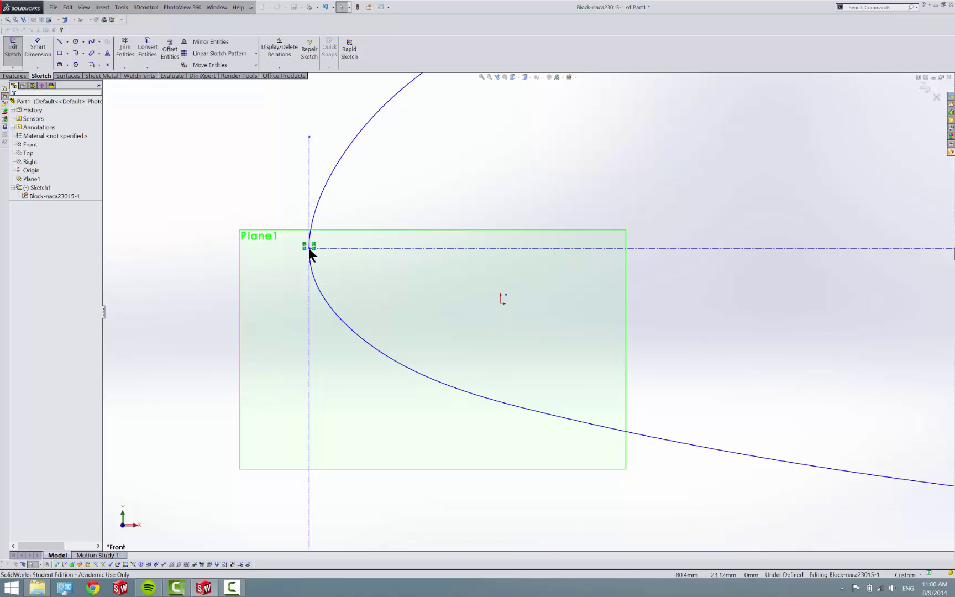
mouse_move(309, 248)
mouse_down()
mouse_move(401, 283)
mouse_move(501, 303)
mouse_move(510, 291)
mouse_move(360, 256)
mouse_move(384, 276)
mouse_up()
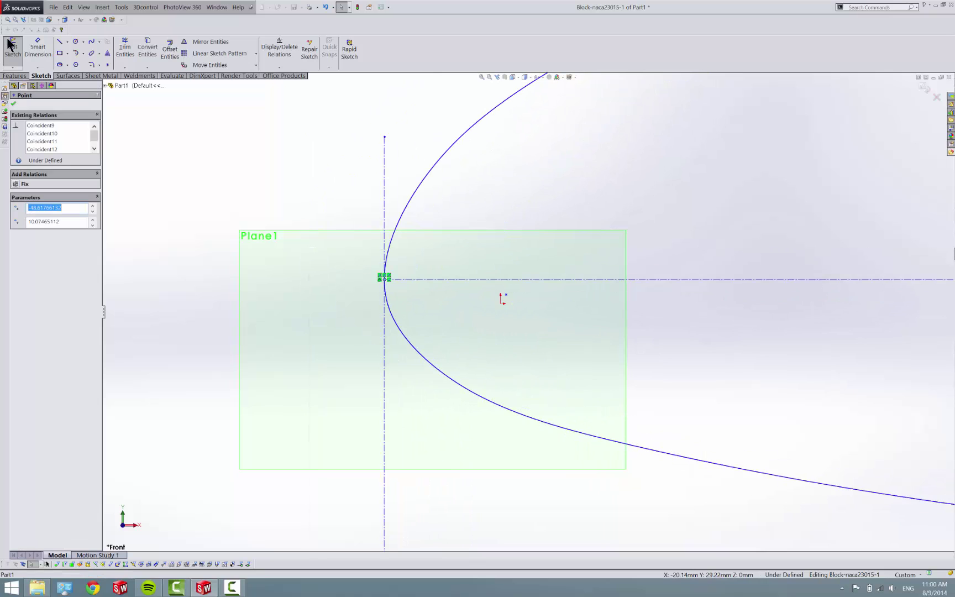
click(10, 46)
Step: Drag the airfoil block's leading edge onto the Sketch1 origin and fit the view
scroll(380, 269, down, 1)
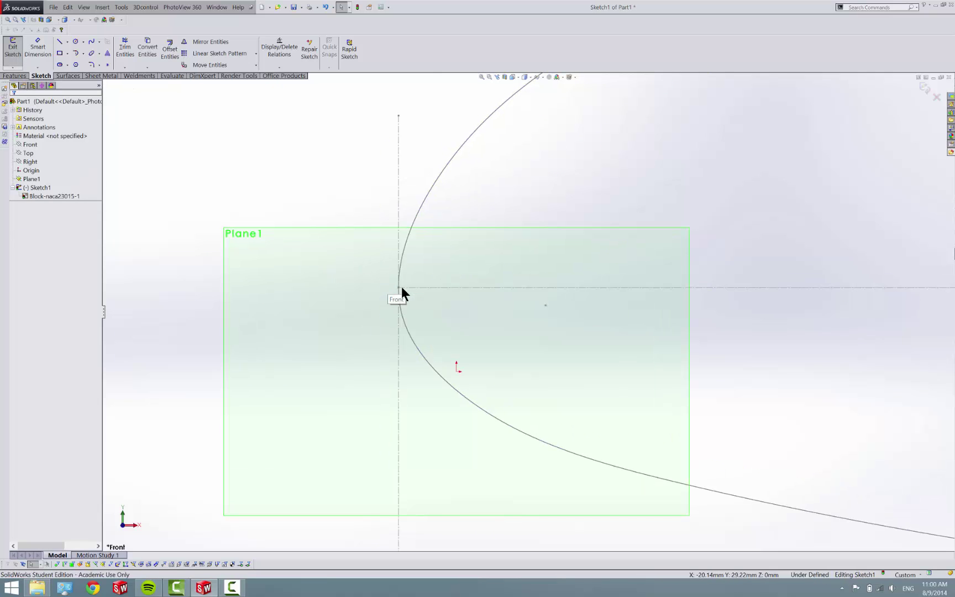
drag(399, 288, 458, 370)
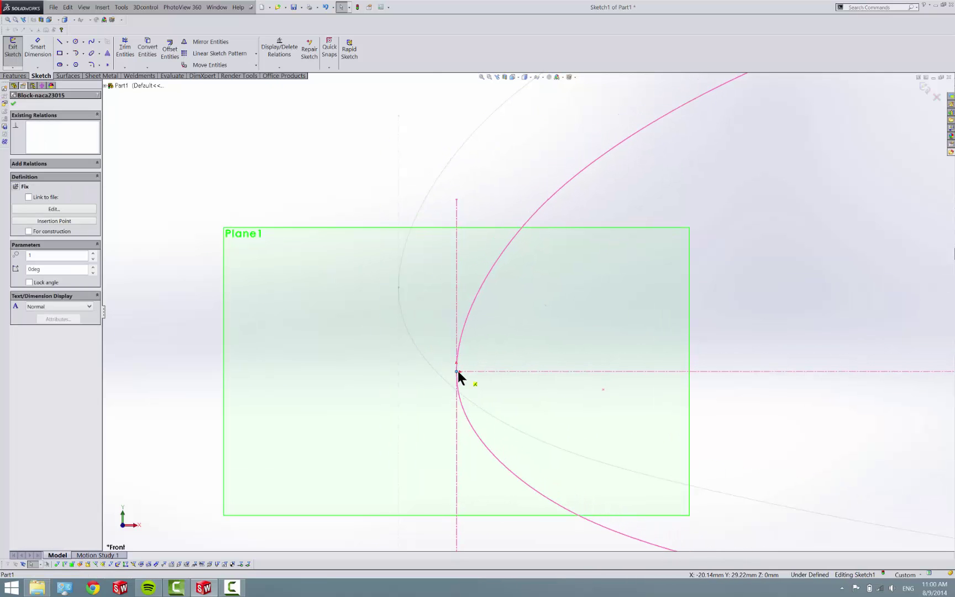
key(f)
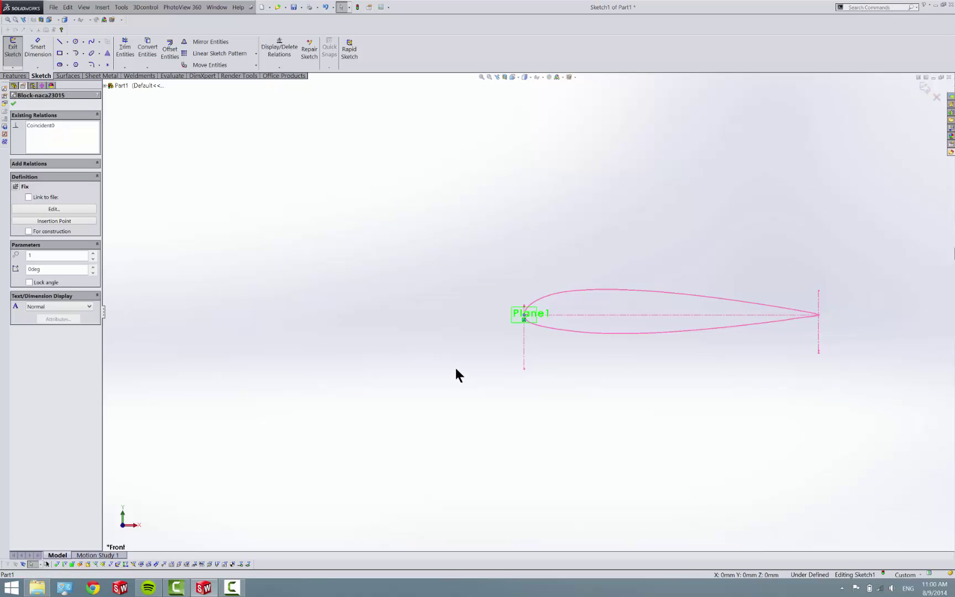
click(231, 201)
scroll(152, 172, down, 1)
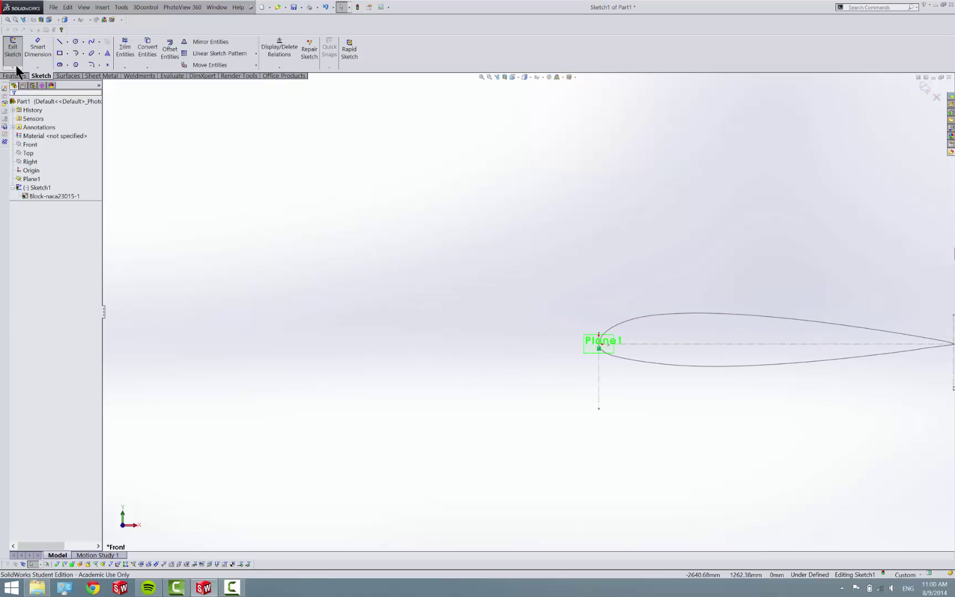
scroll(698, 353, down, 5)
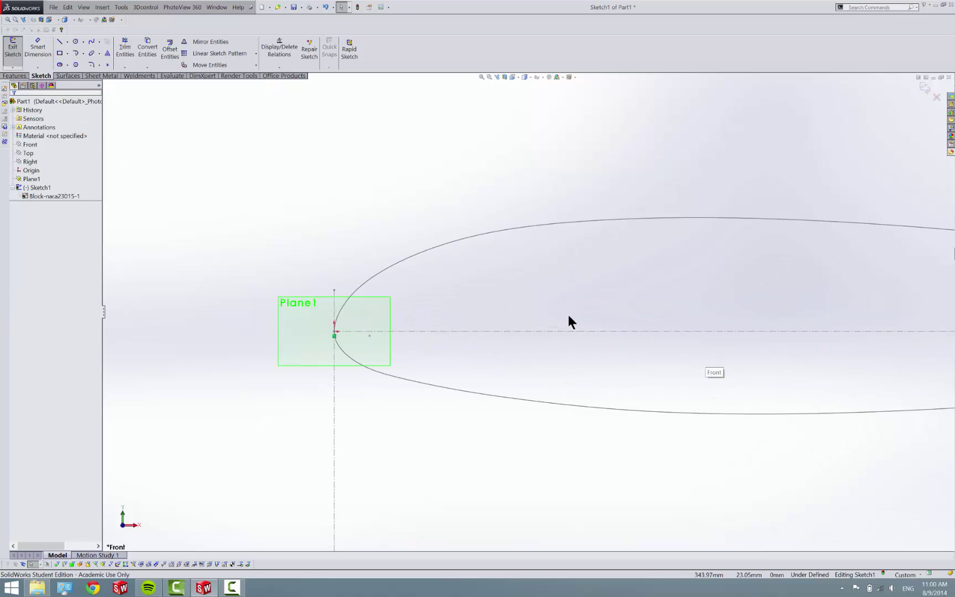
Step: Open Block-naca23015-1 for editing from the FeatureManager tree
right_click(32, 196)
click(37, 190)
right_click(40, 186)
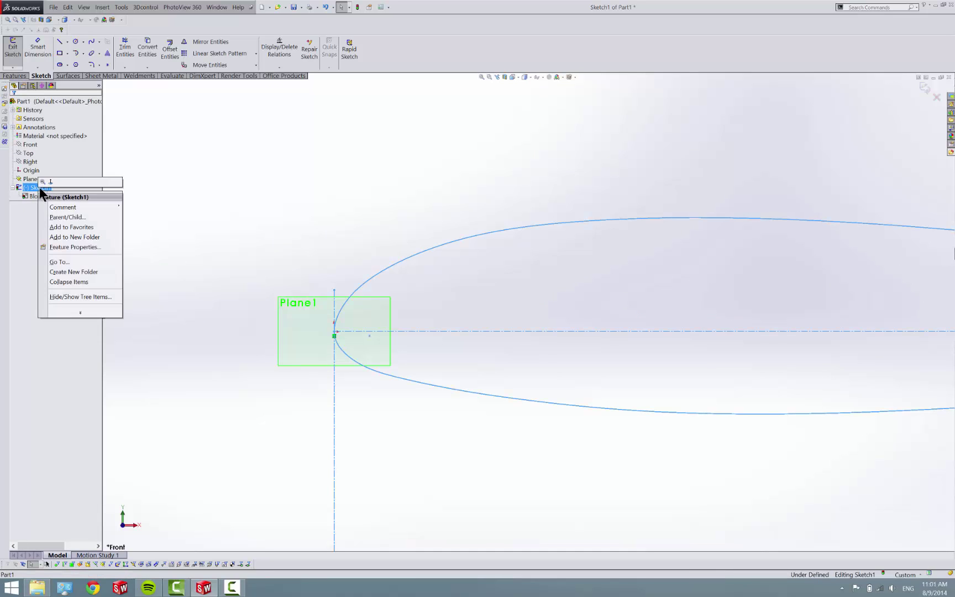
click(33, 197)
right_click(34, 197)
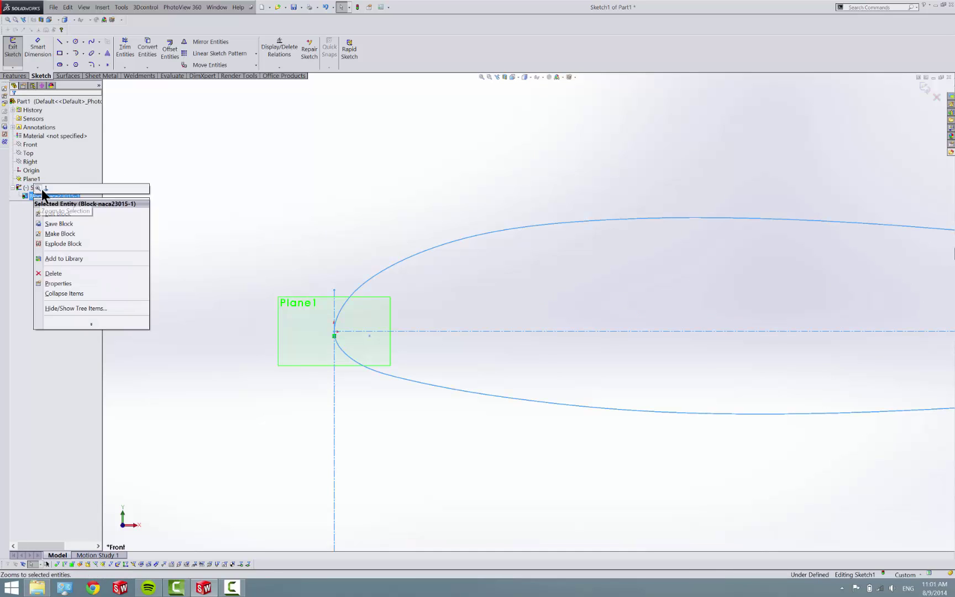
click(57, 215)
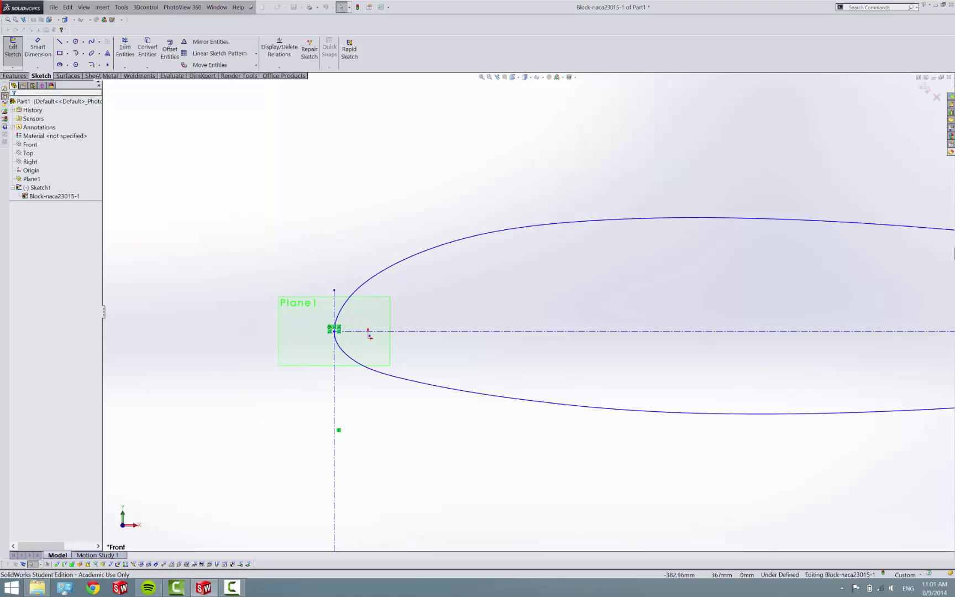
Step: Place a sketch point on the airfoil's chord line
click(107, 65)
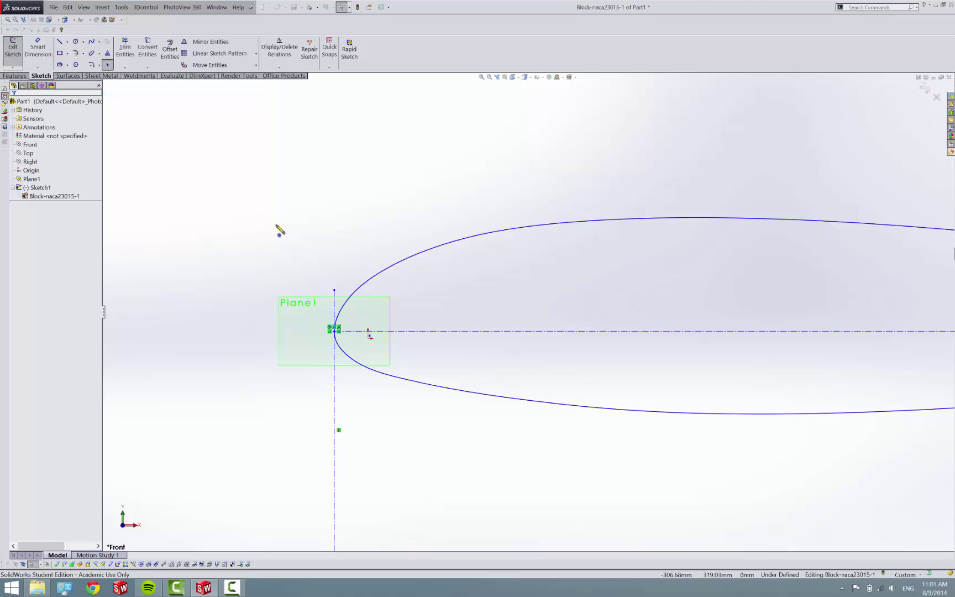
click(500, 332)
key(Escape)
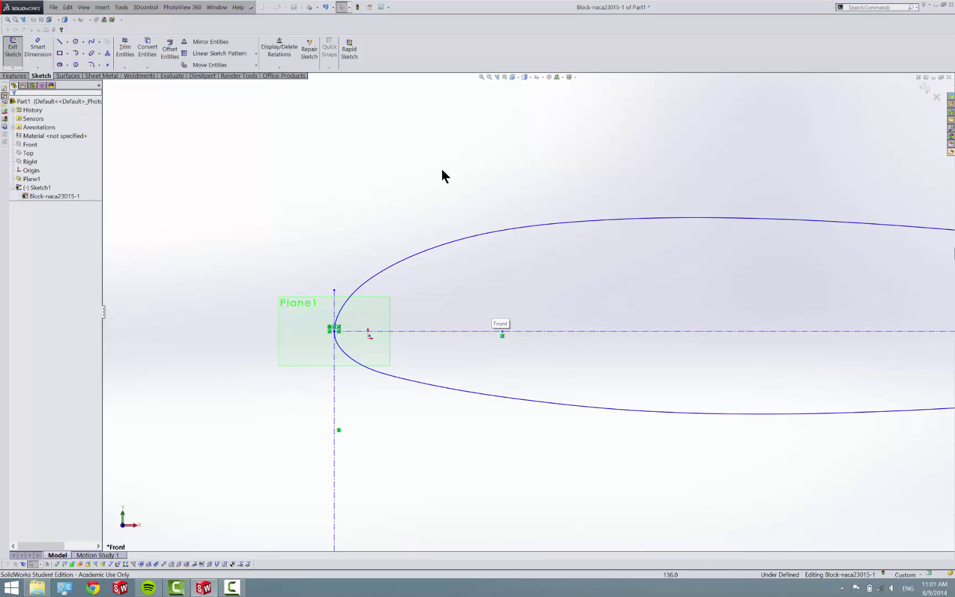
key(d)
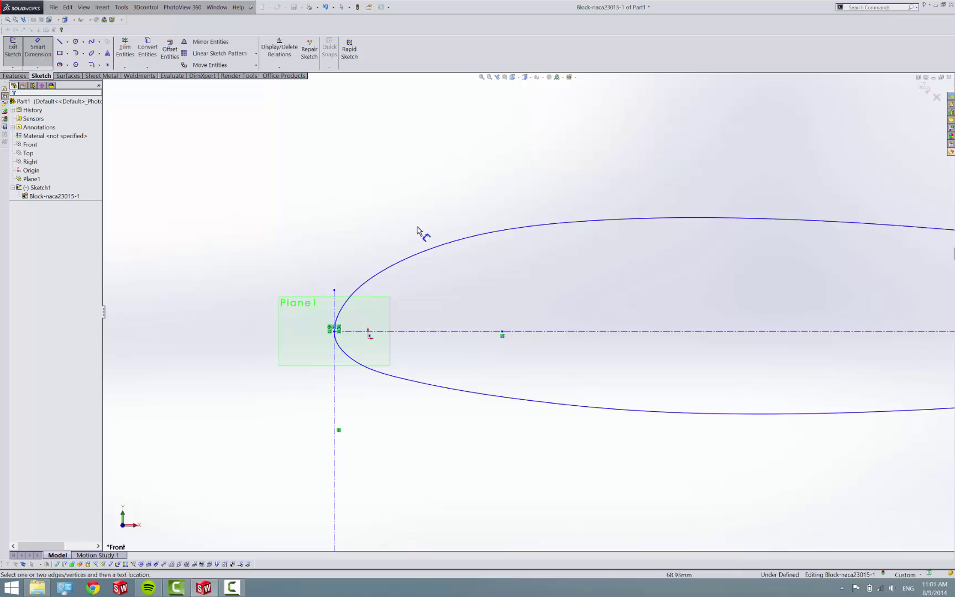
Step: Dimension the chord point 243.23 from the leading edge and the 1890.59 chord to the trailing edge
click(335, 331)
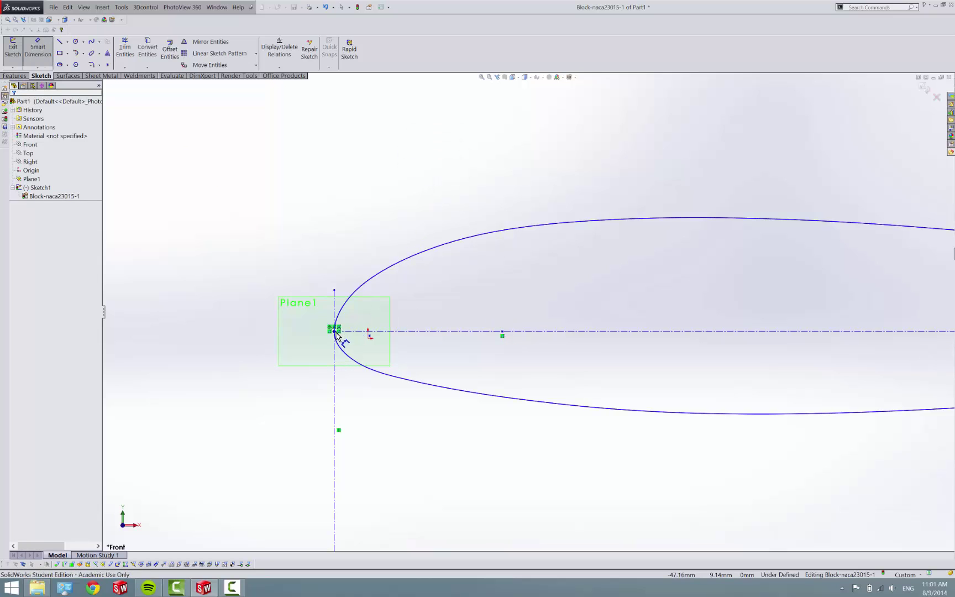
click(503, 334)
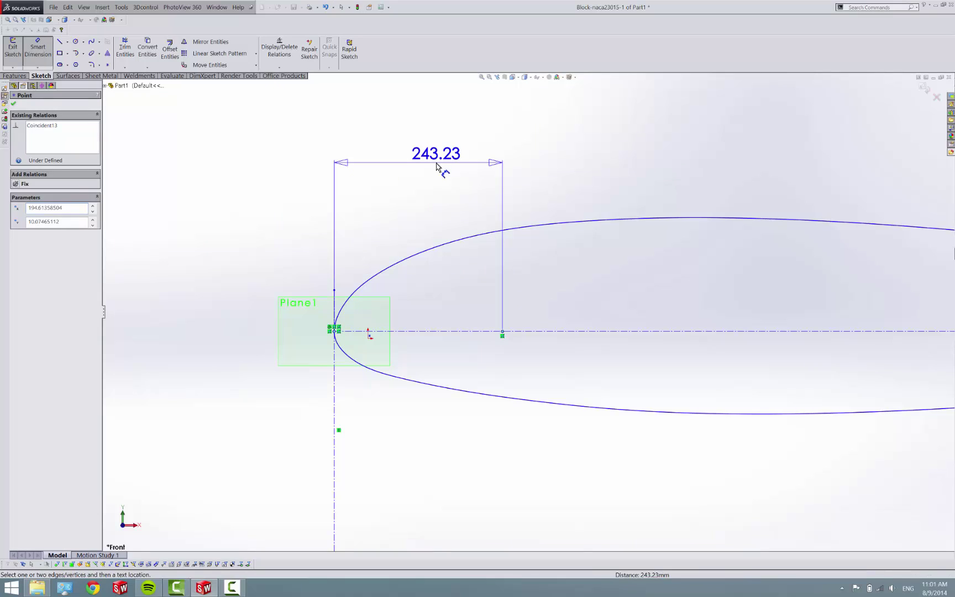
click(441, 166)
key(Return)
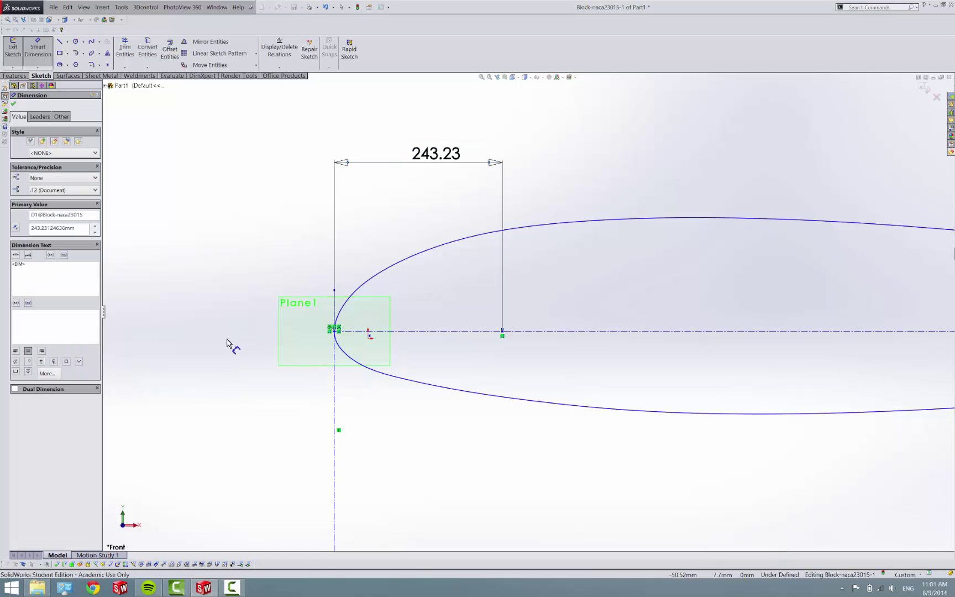
key(f)
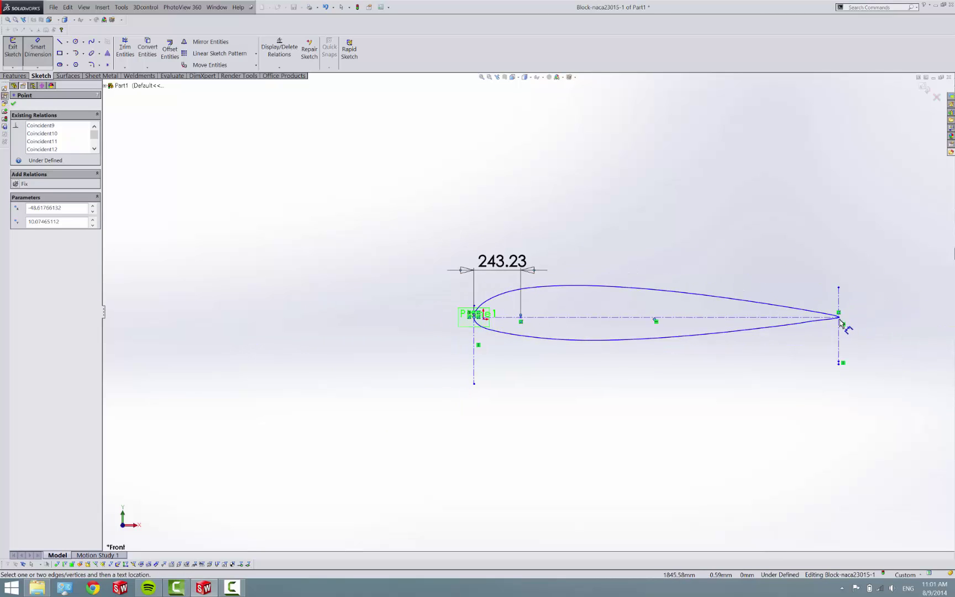
click(835, 314)
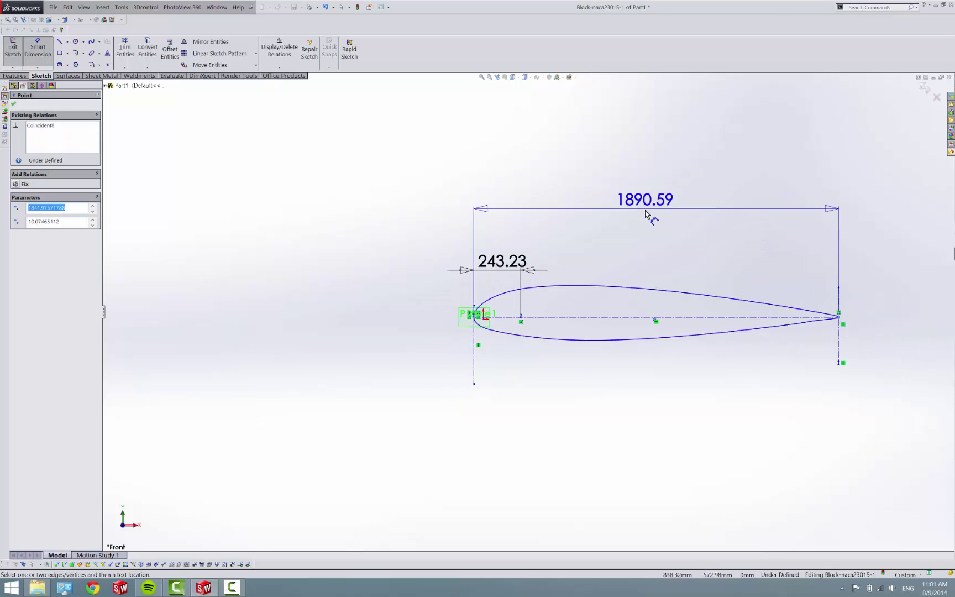
click(647, 213)
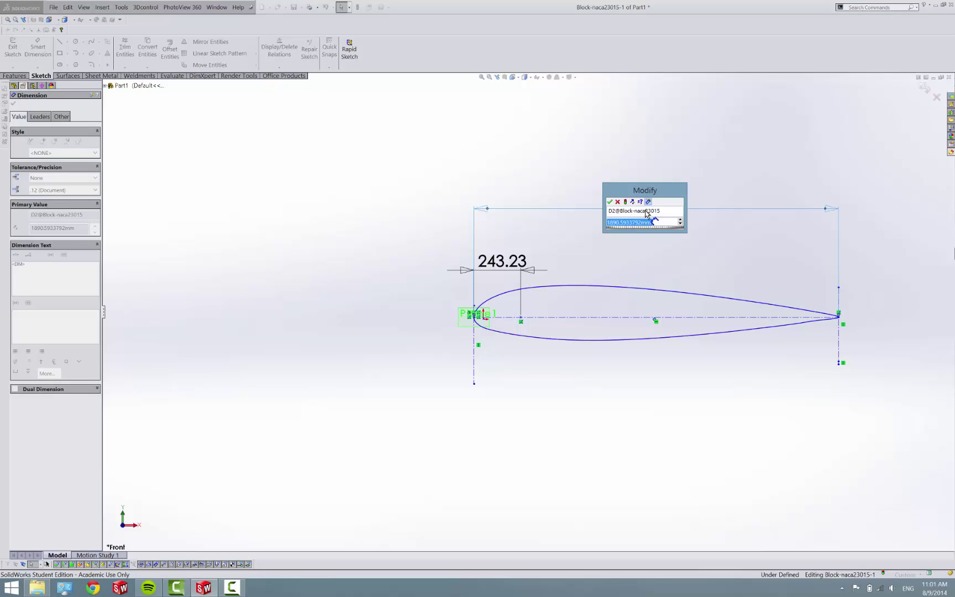
Step: Set the airfoil chord length to 5.82 ft
text(5.82)
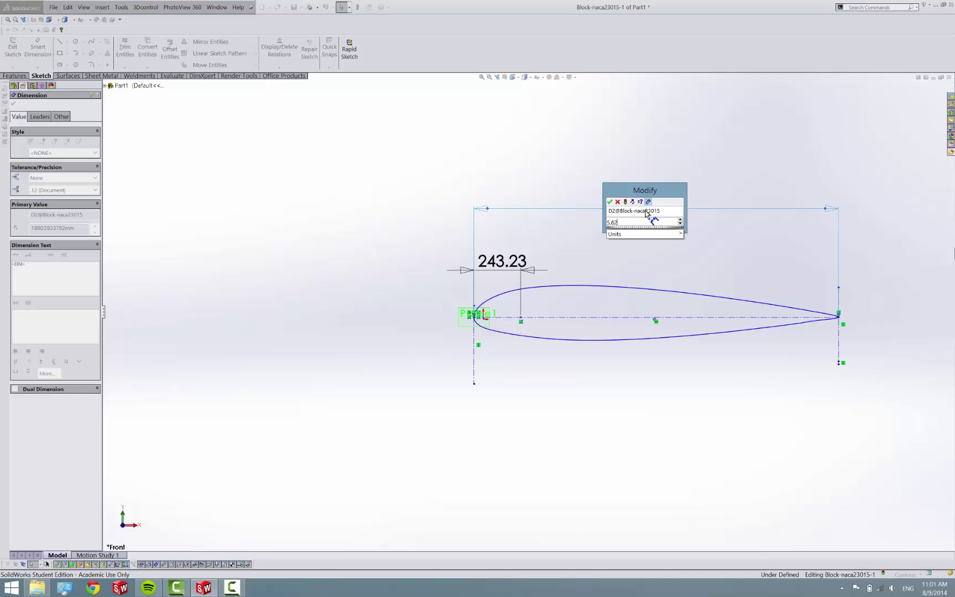
key(Return)
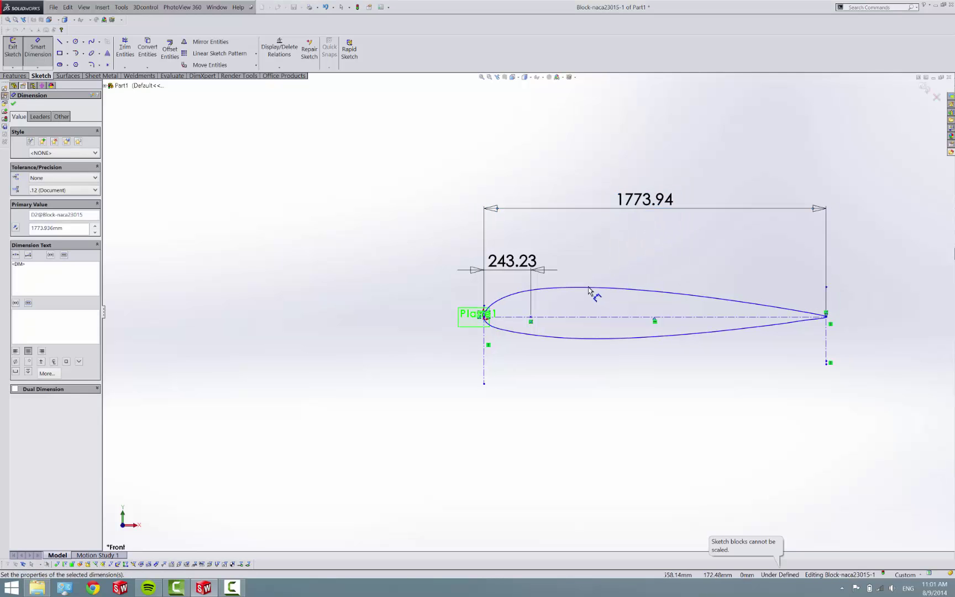
scroll(580, 281, down, 2)
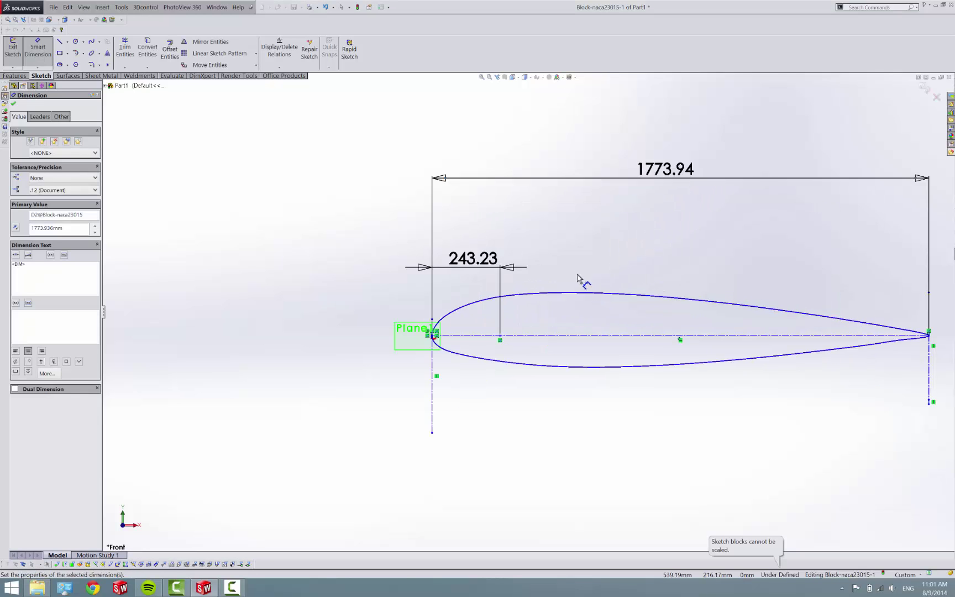
Step: Drive the point offset with =.25*chord (443.48) and exit the block
double_click(481, 267)
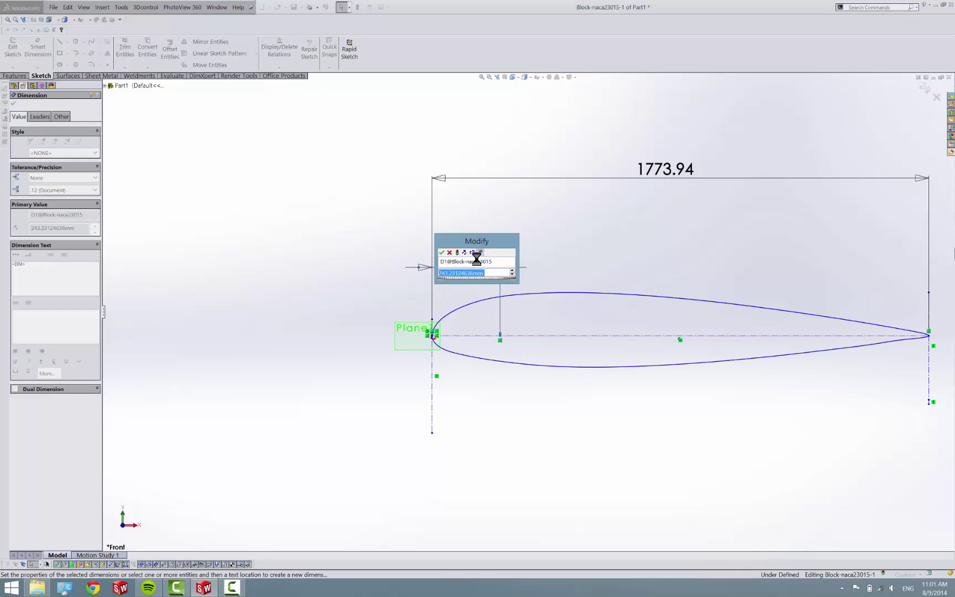
text(=.2)
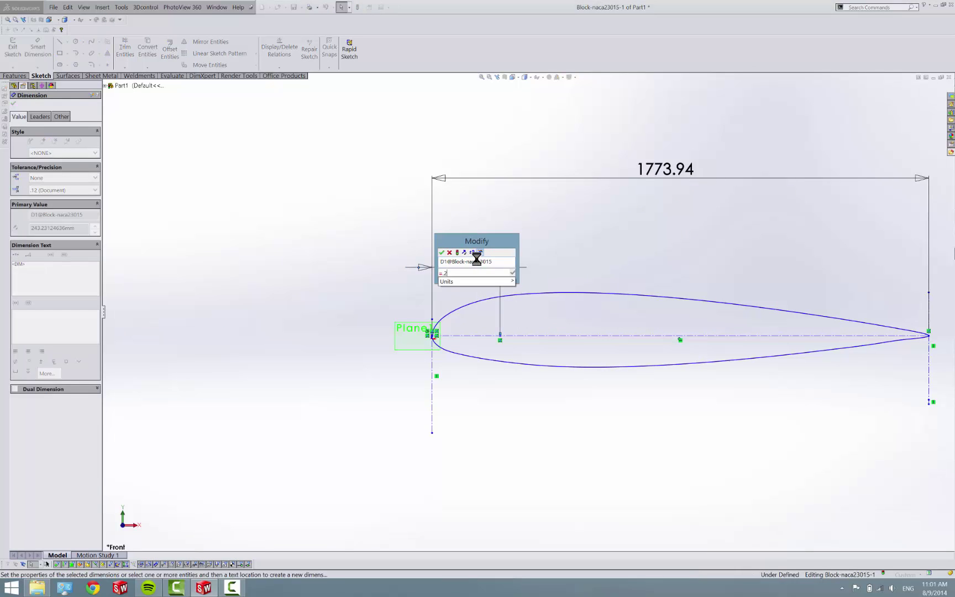
text(5*)
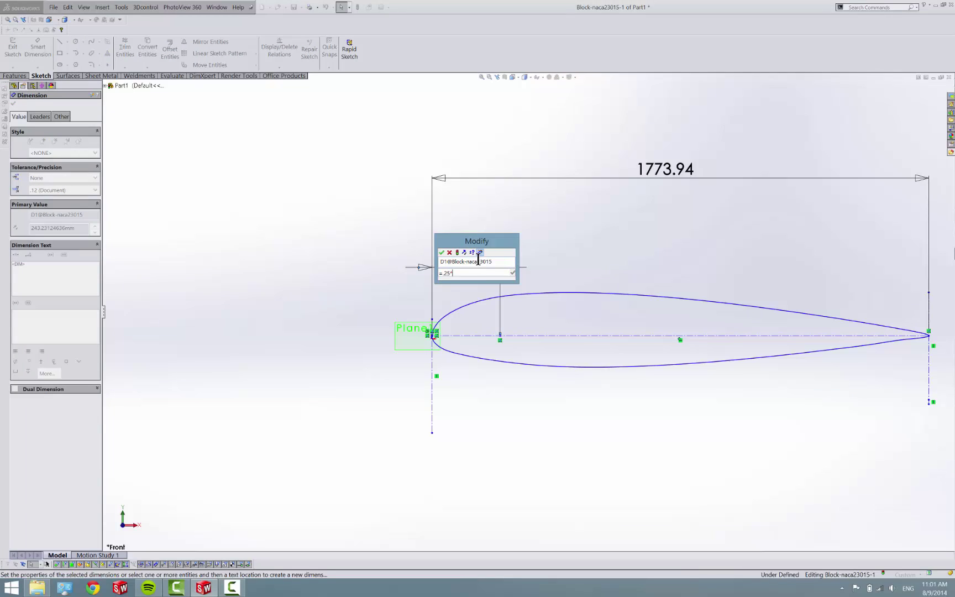
click(661, 171)
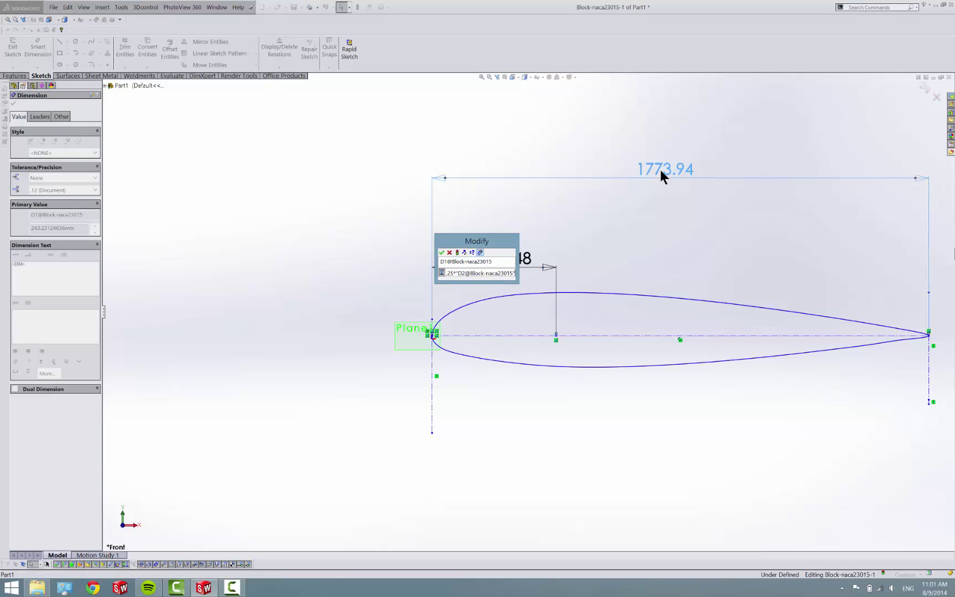
key(Return)
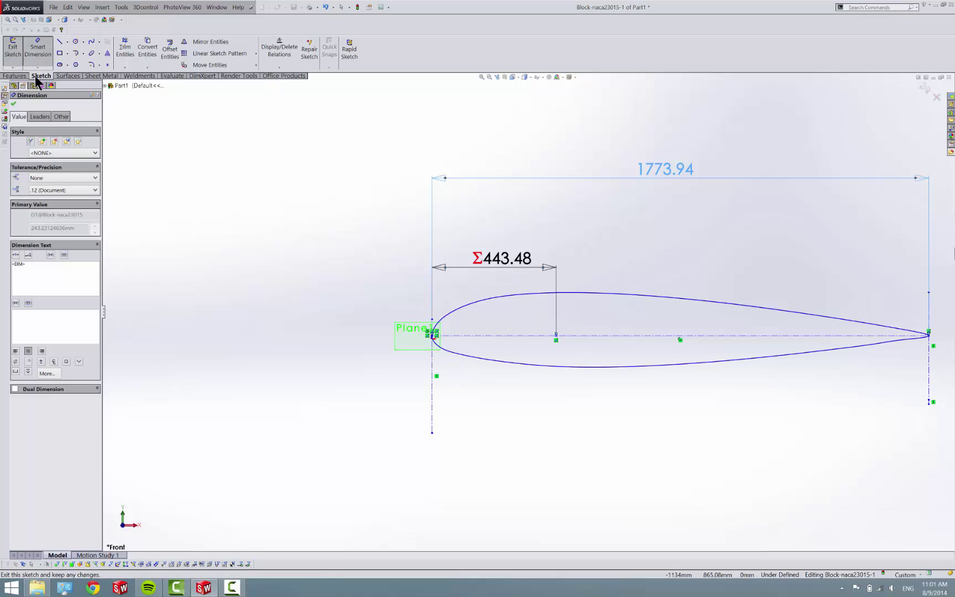
click(17, 55)
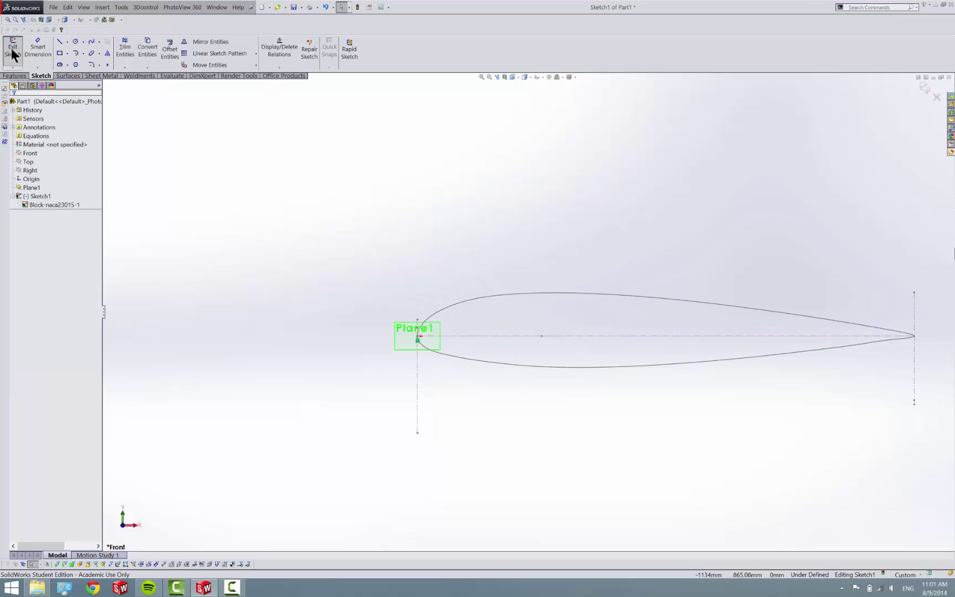
Step: Reopen Sketch1 and drag the airfoil block's quarter-chord point onto the origin
click(12, 53)
right_click(42, 197)
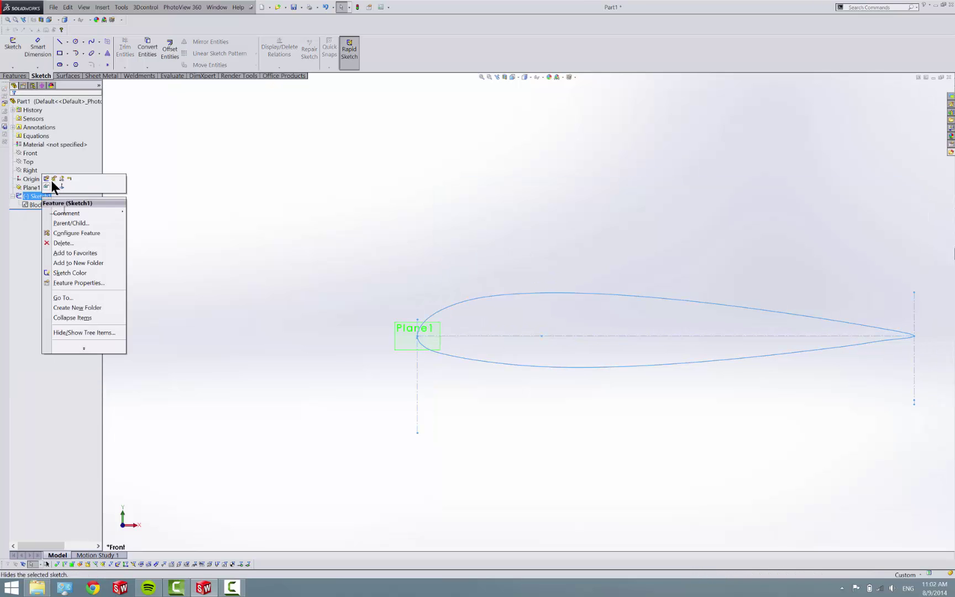
click(47, 178)
scroll(475, 340, down, 1)
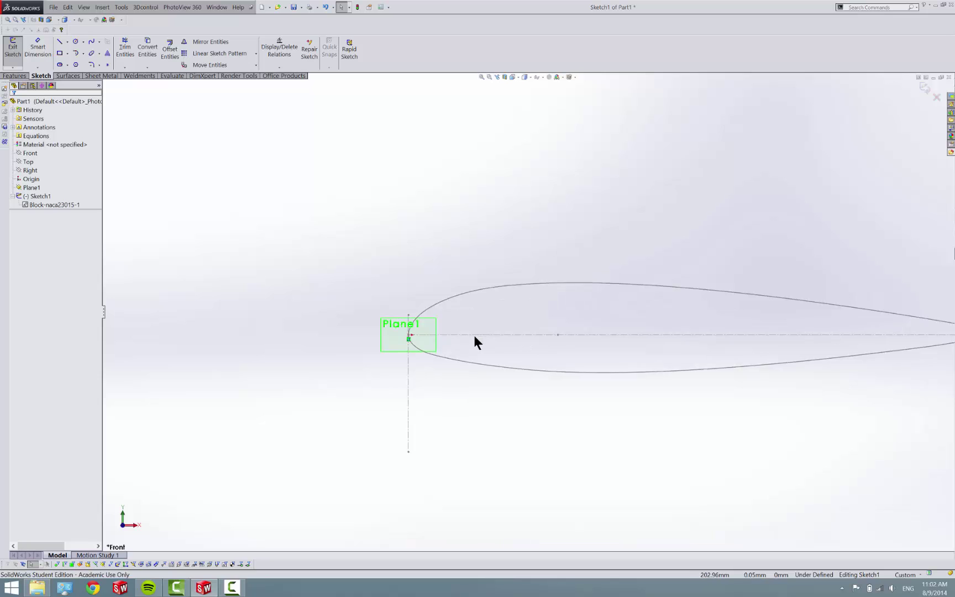
scroll(387, 335, down, 1)
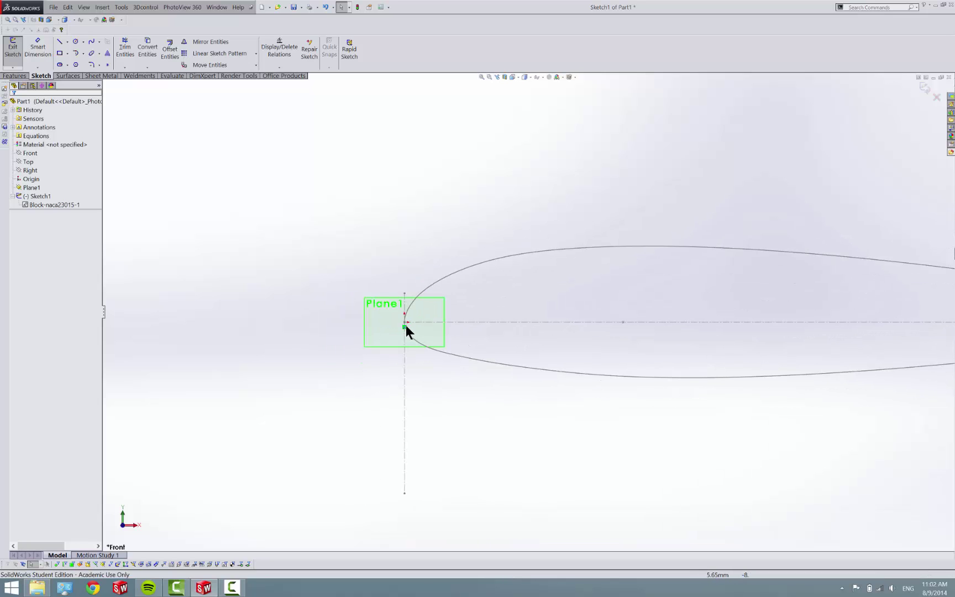
click(623, 323)
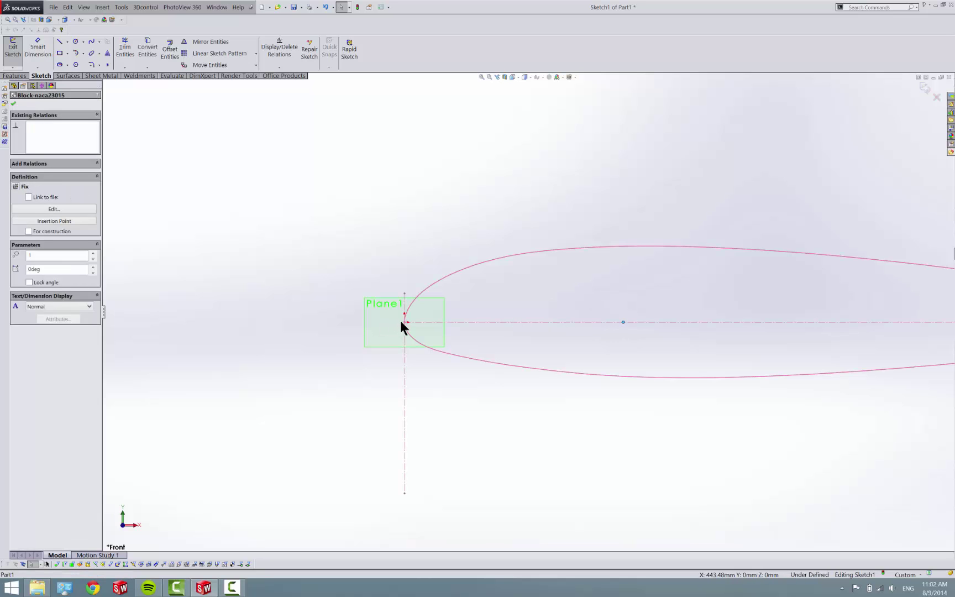
scroll(400, 321, down, 2)
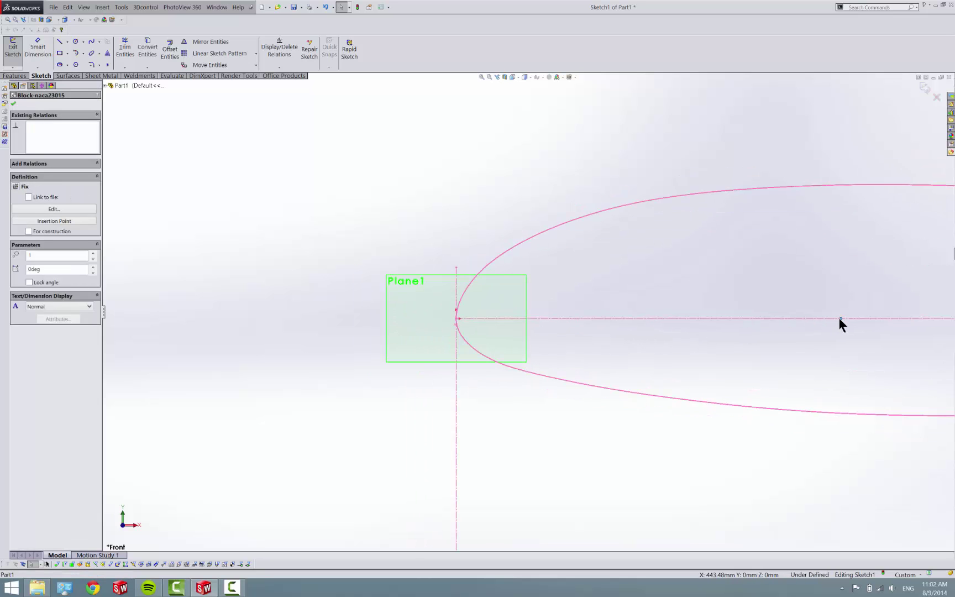
drag(841, 318, 456, 319)
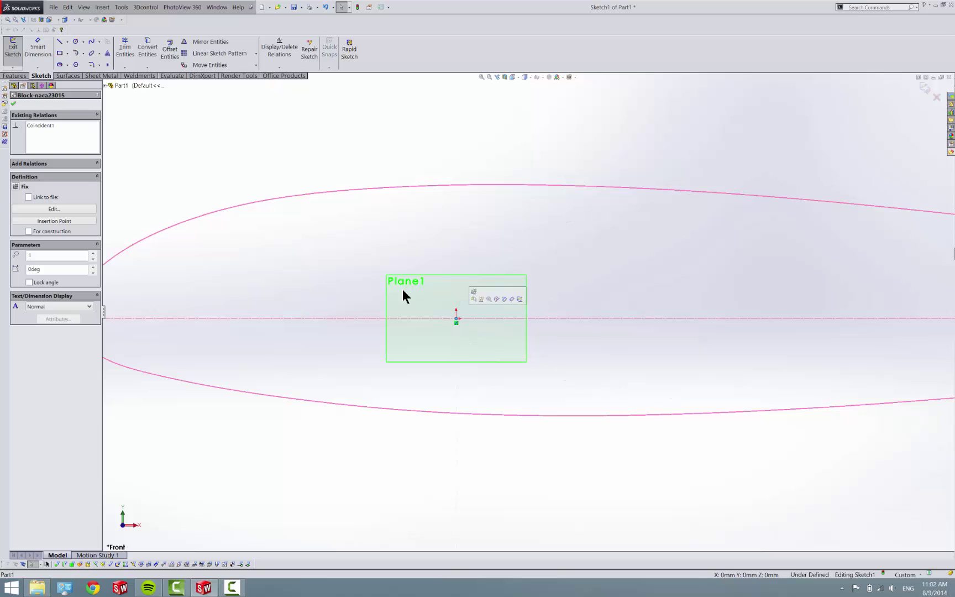
click(16, 52)
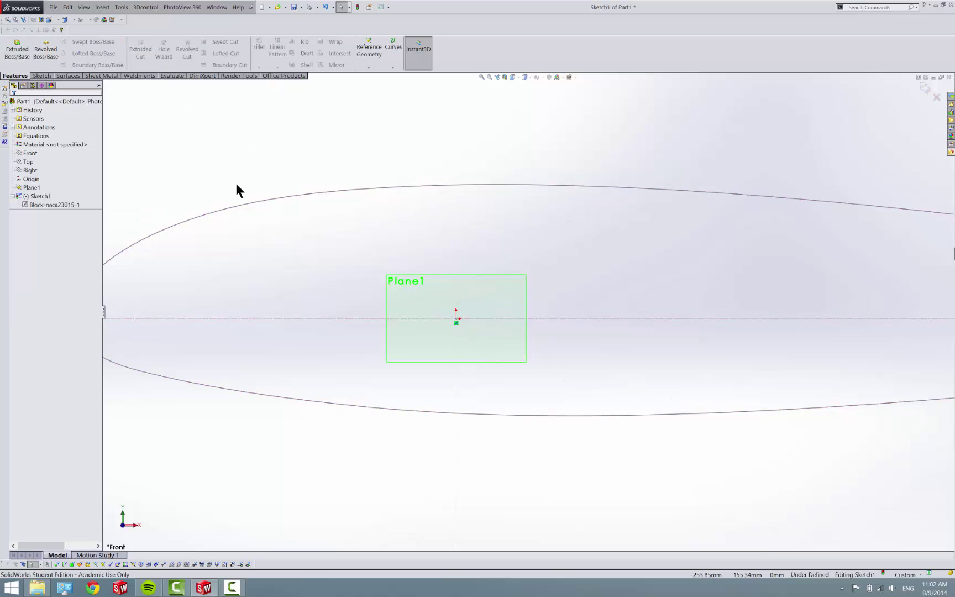
key(f)
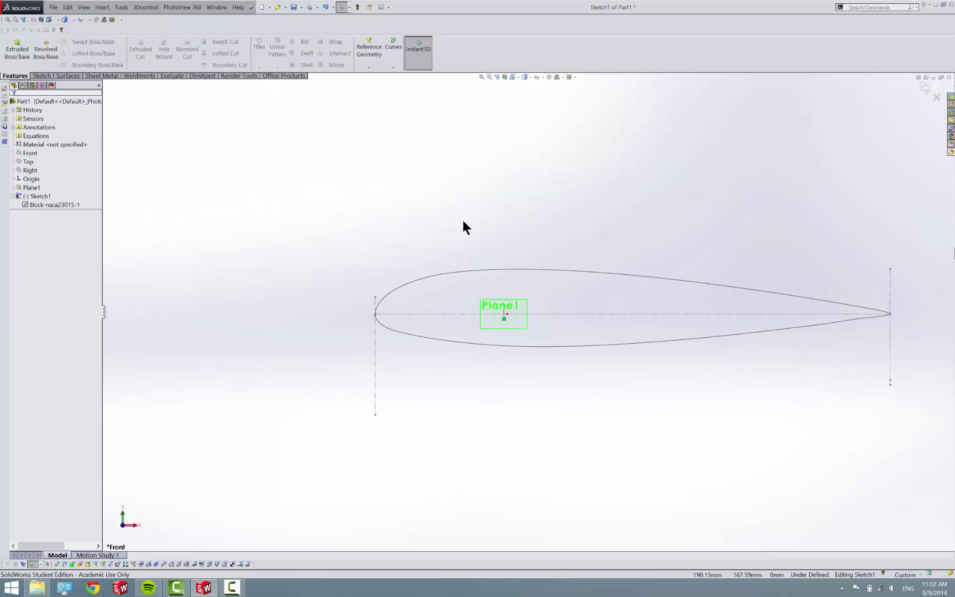
Step: Exit Sketch1, create an empty Sketch2, and zoom out around the airfoil
click(42, 76)
click(12, 44)
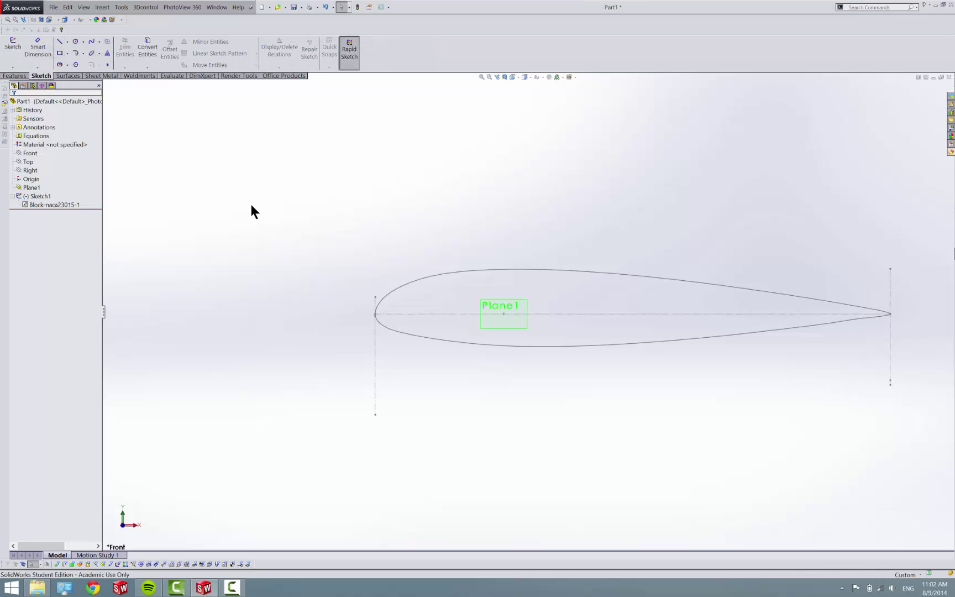
key(z)
key(z)
key(z)
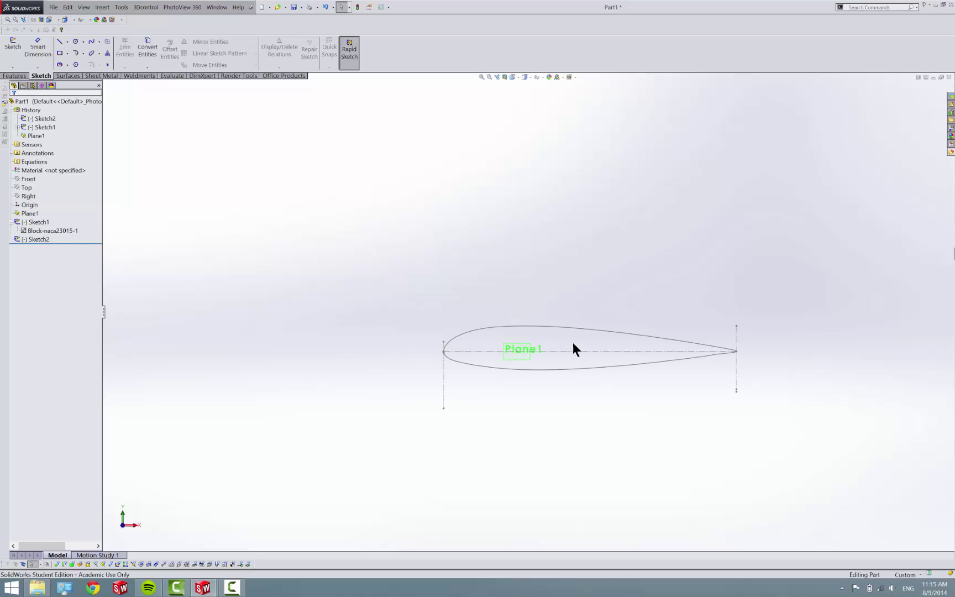
key(z)
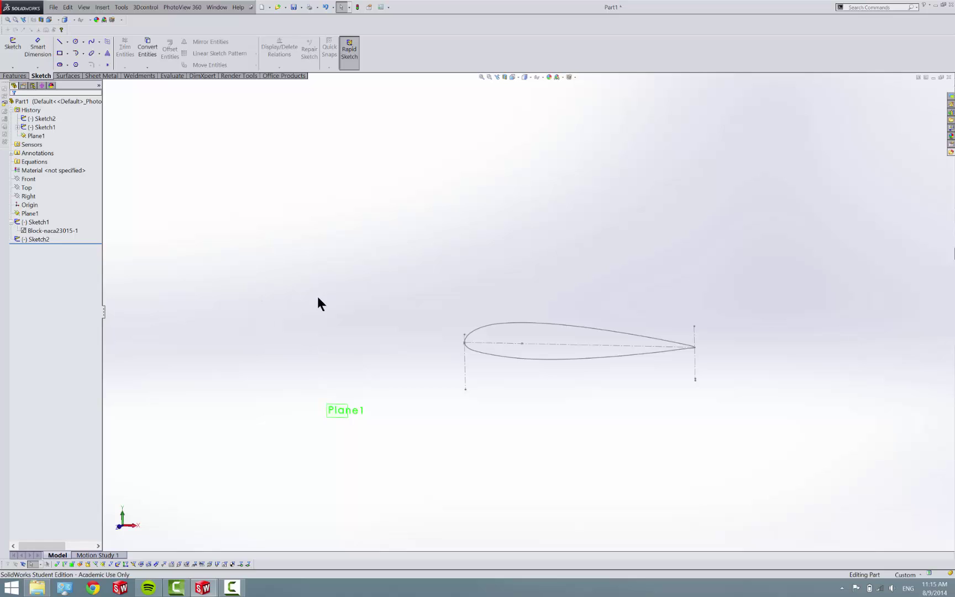
right_click(35, 239)
Step: Reopen Sketch2 and insert the naca23009 airfoil block at Plane1's origin
click(43, 224)
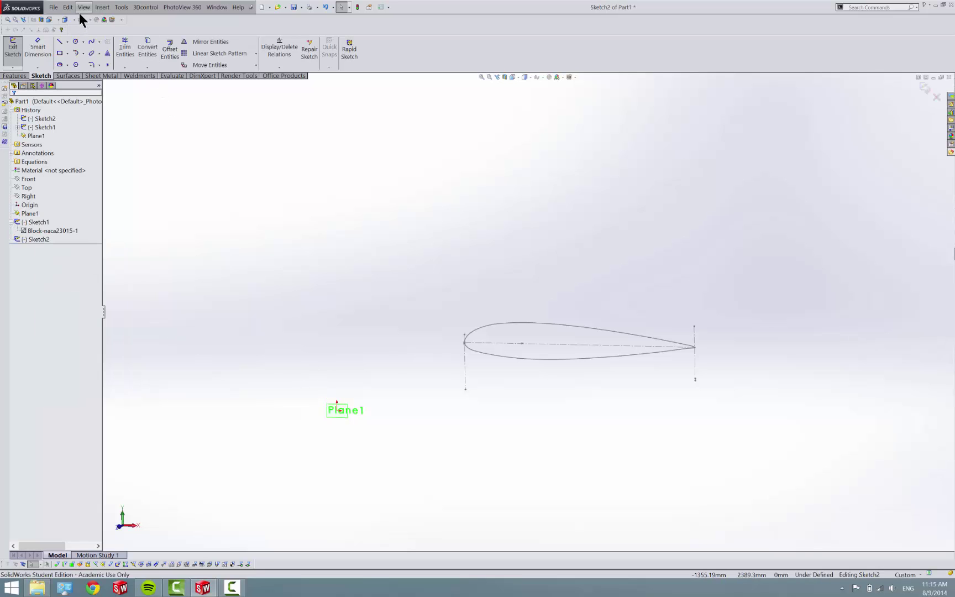
click(120, 8)
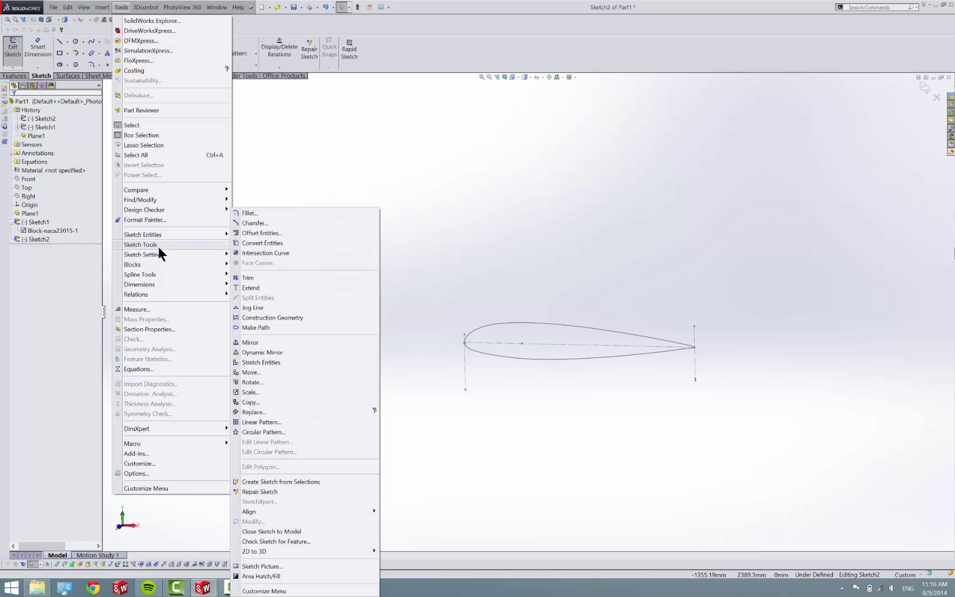
mouse_move(213, 266)
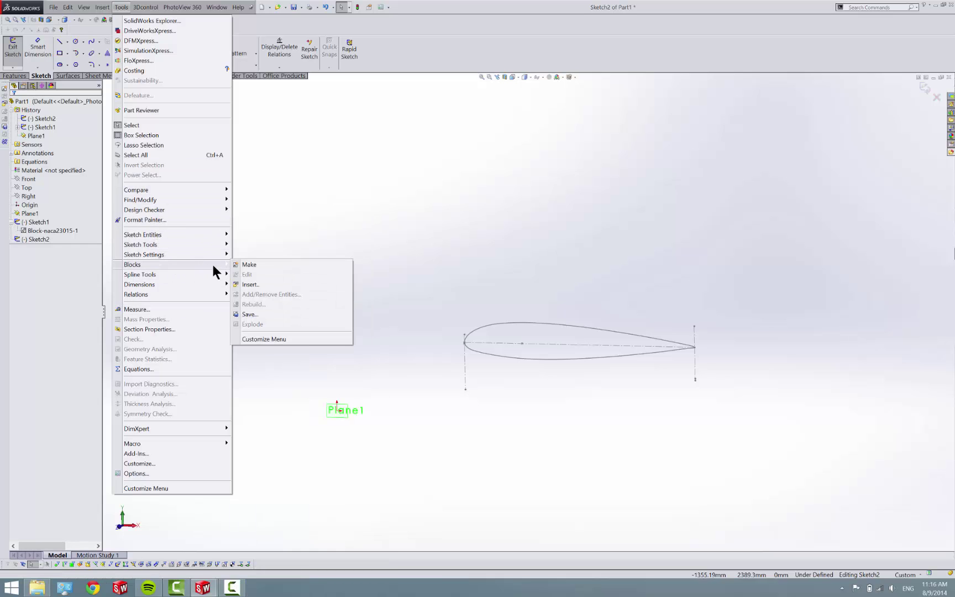
click(248, 284)
click(50, 142)
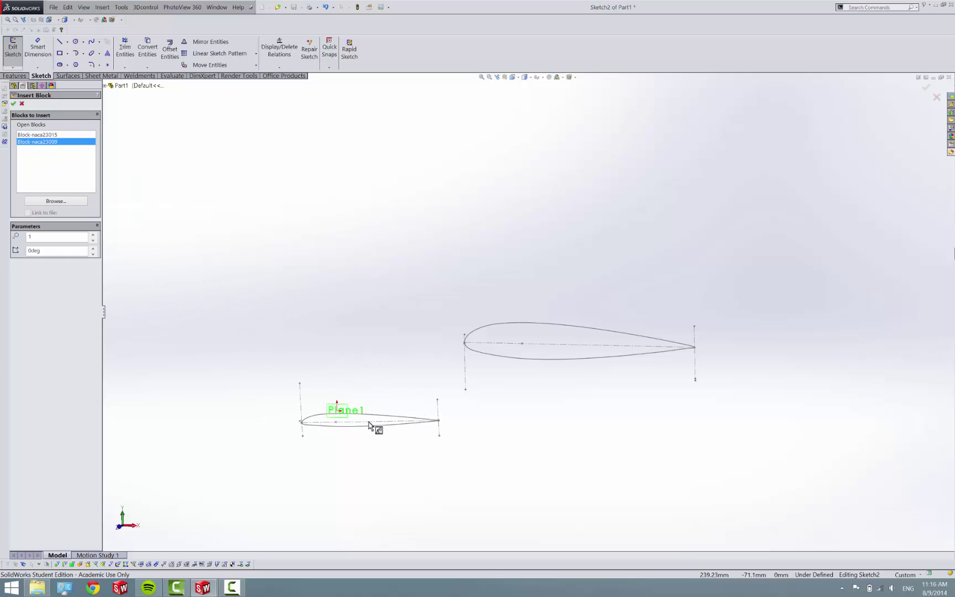
click(375, 434)
key(Escape)
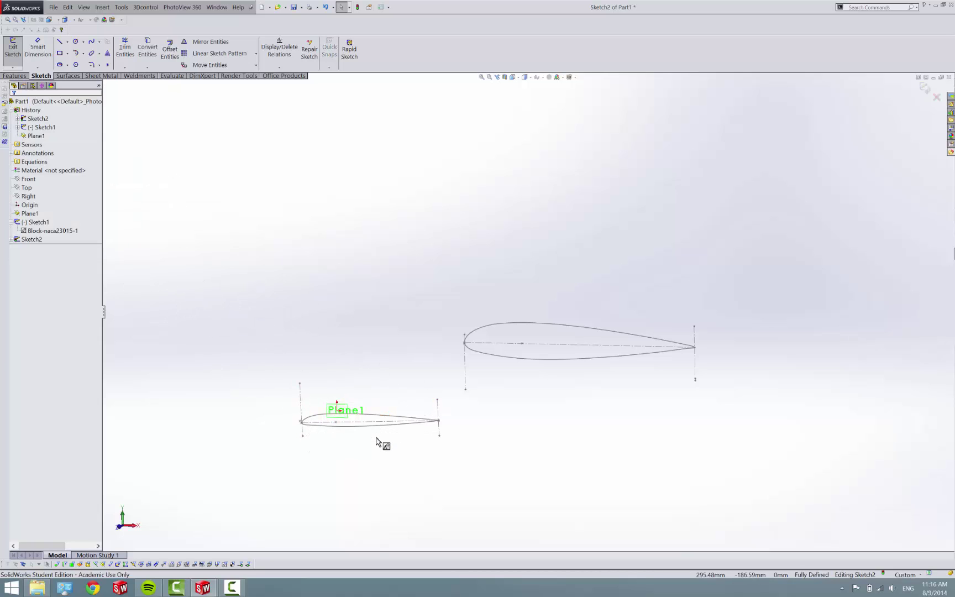
scroll(379, 443, down, 3)
scroll(365, 431, down, 10)
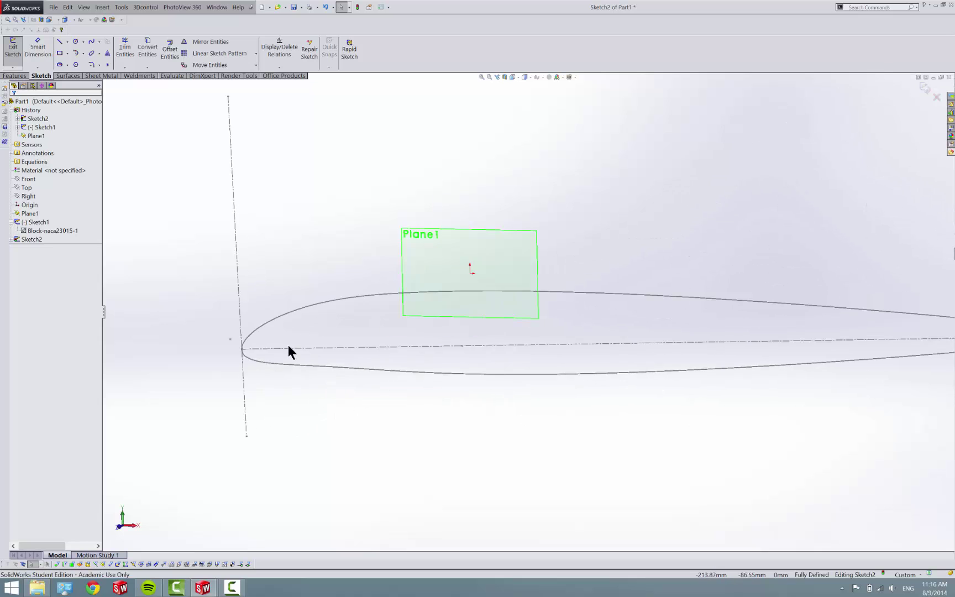
scroll(350, 311, down, 8)
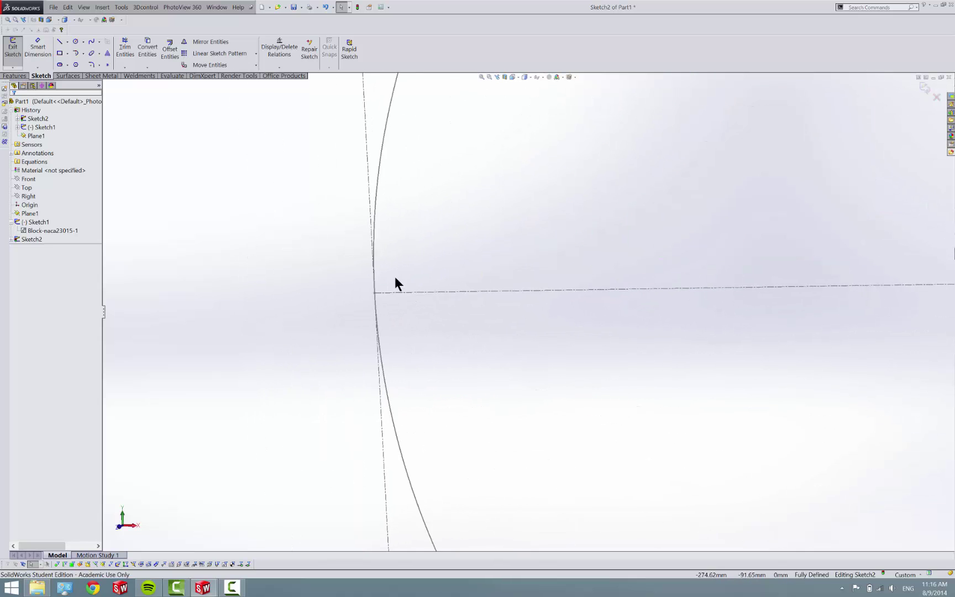
key(ctrl+Right)
key(ctrl+Right)
key(ctrl+Right)
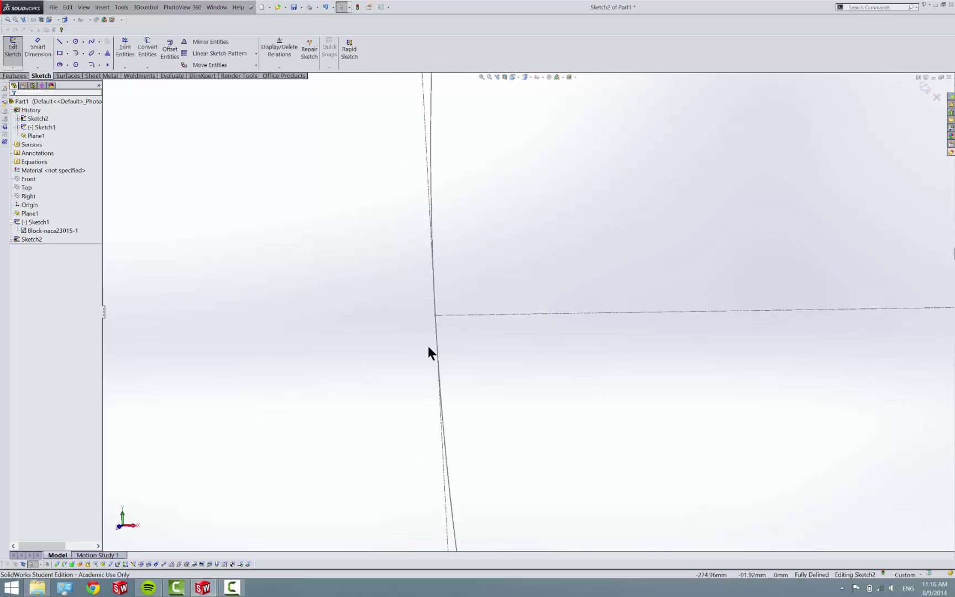
scroll(429, 352, up, 6)
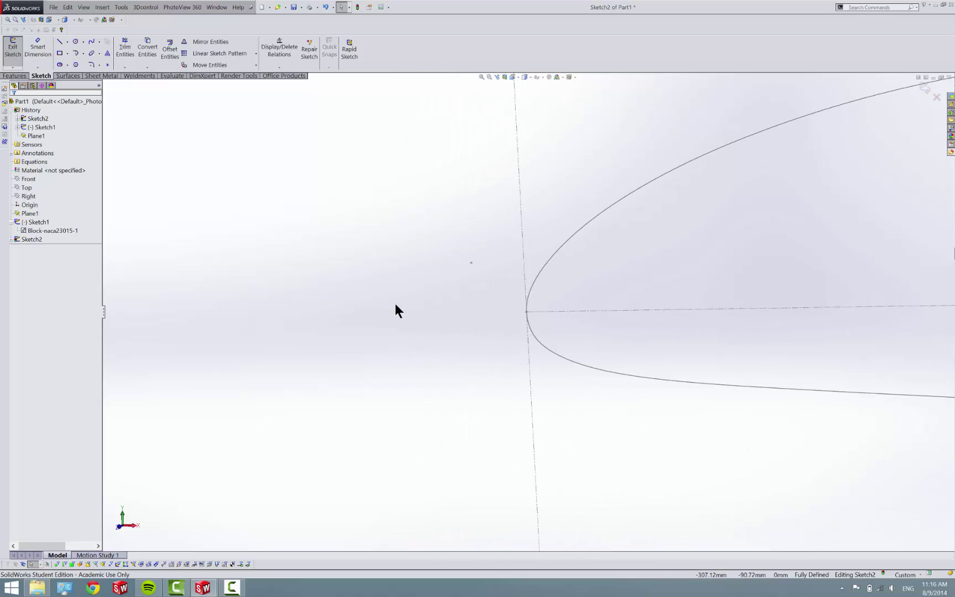
scroll(605, 331, up, 8)
scroll(632, 326, down, 4)
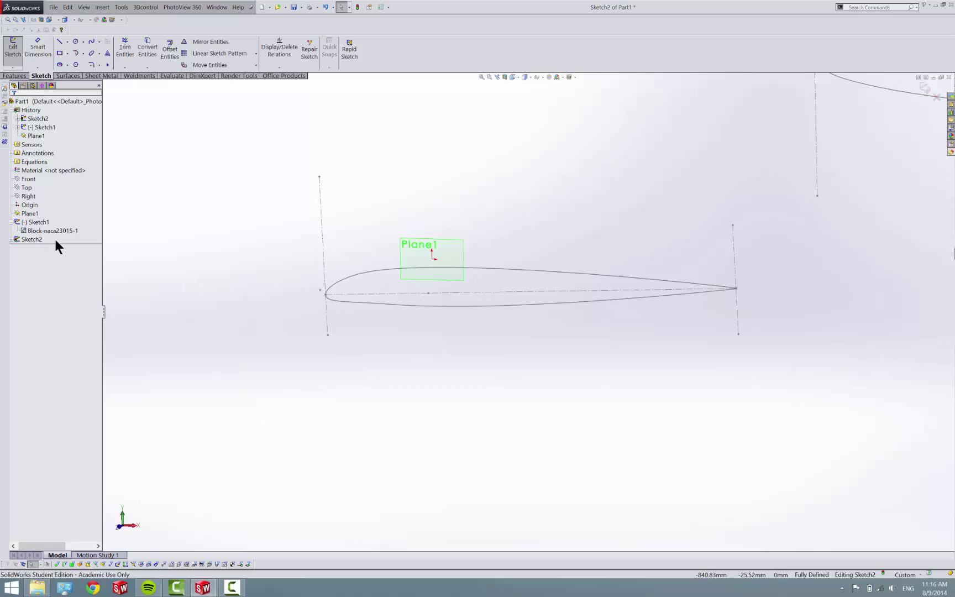
right_click(38, 240)
click(11, 240)
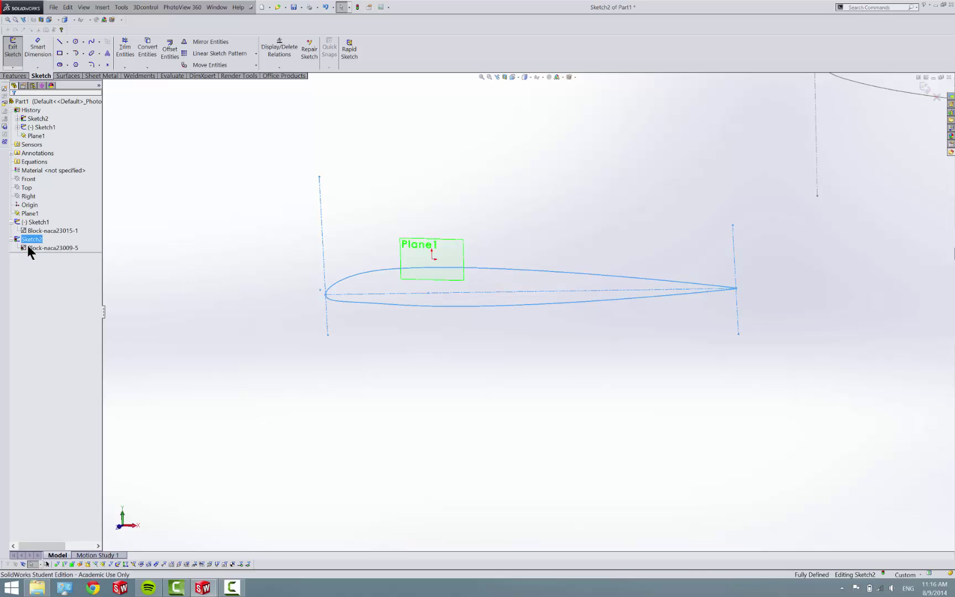
right_click(41, 248)
click(60, 265)
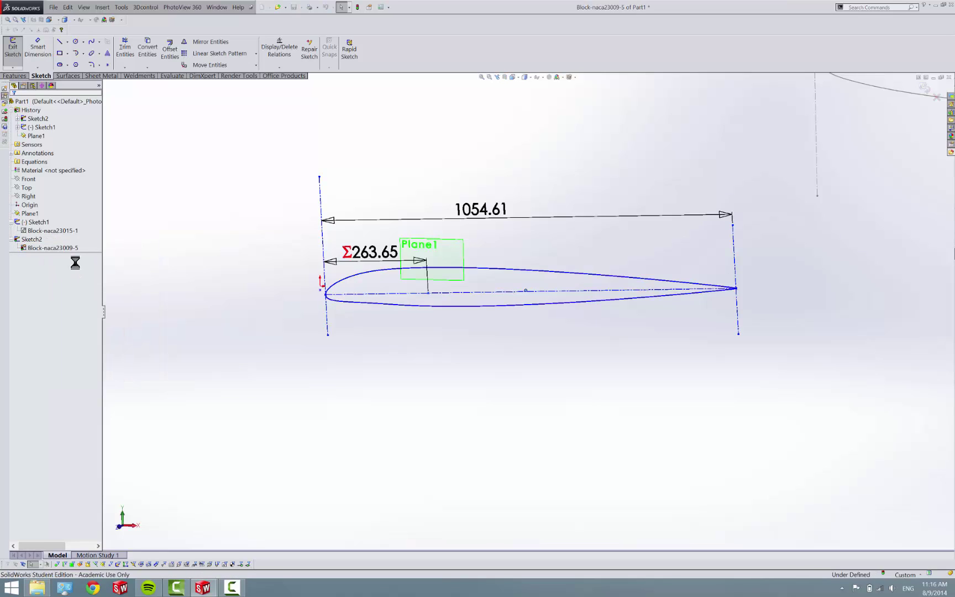
scroll(360, 293, down, 6)
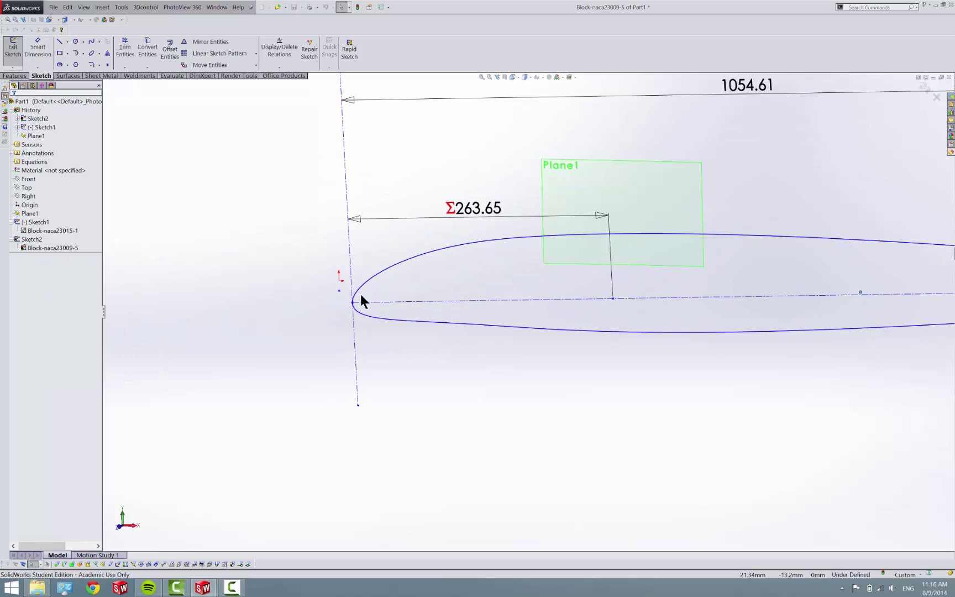
scroll(367, 287, down, 1)
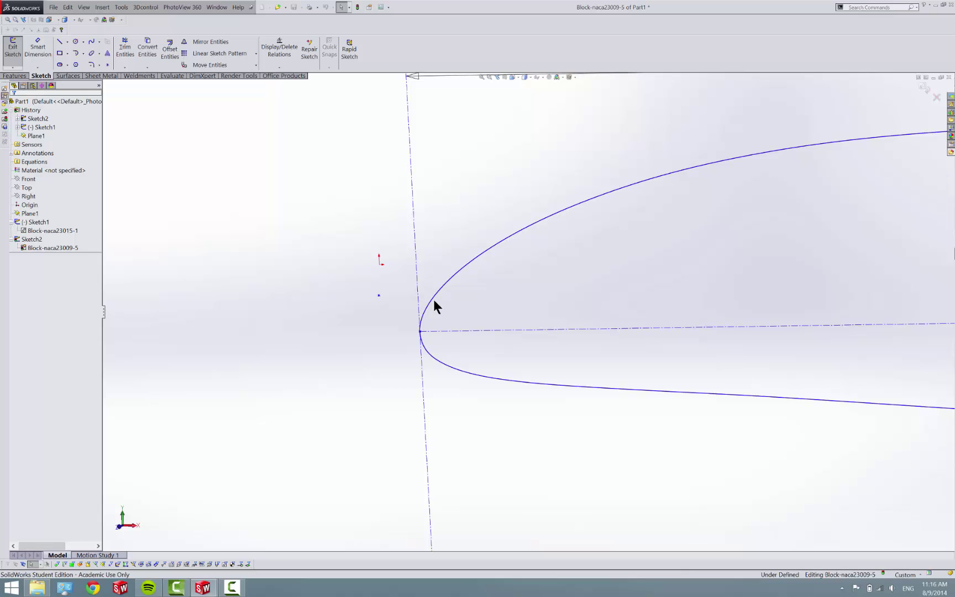
click(426, 296)
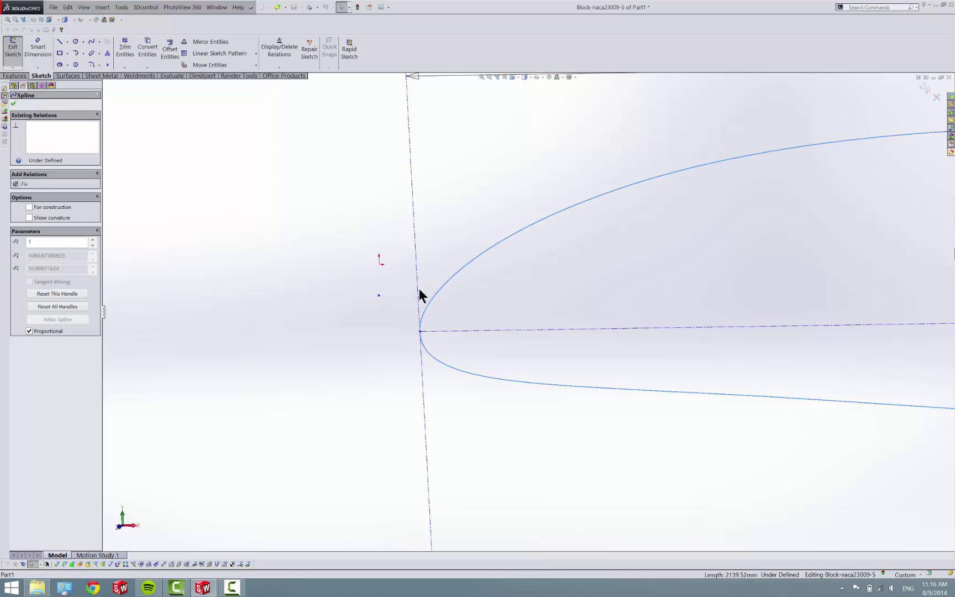
click(415, 286)
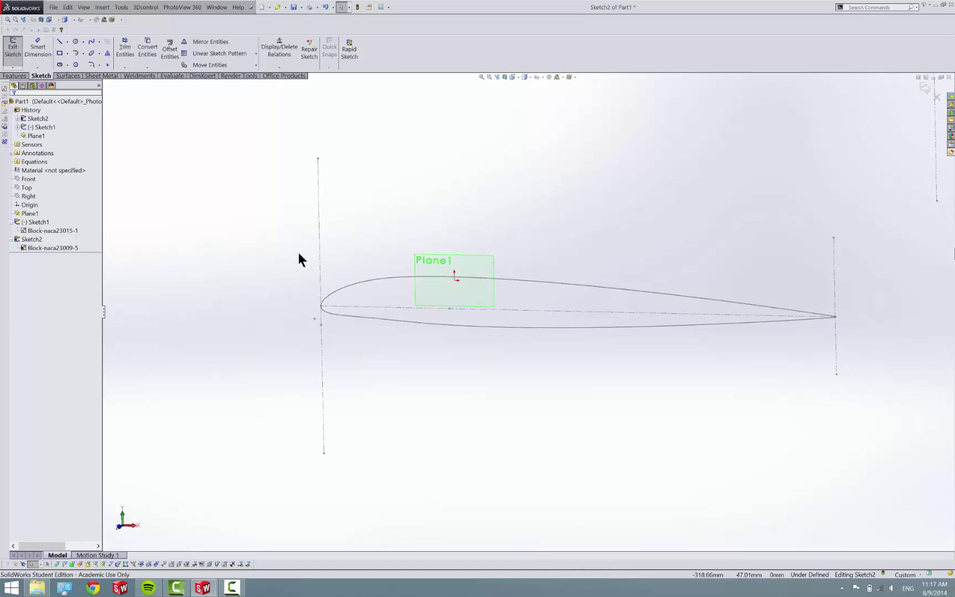
Step: View Sketch2 face-on and drag the tip airfoil above the root airfoil
scroll(524, 294, down, 5)
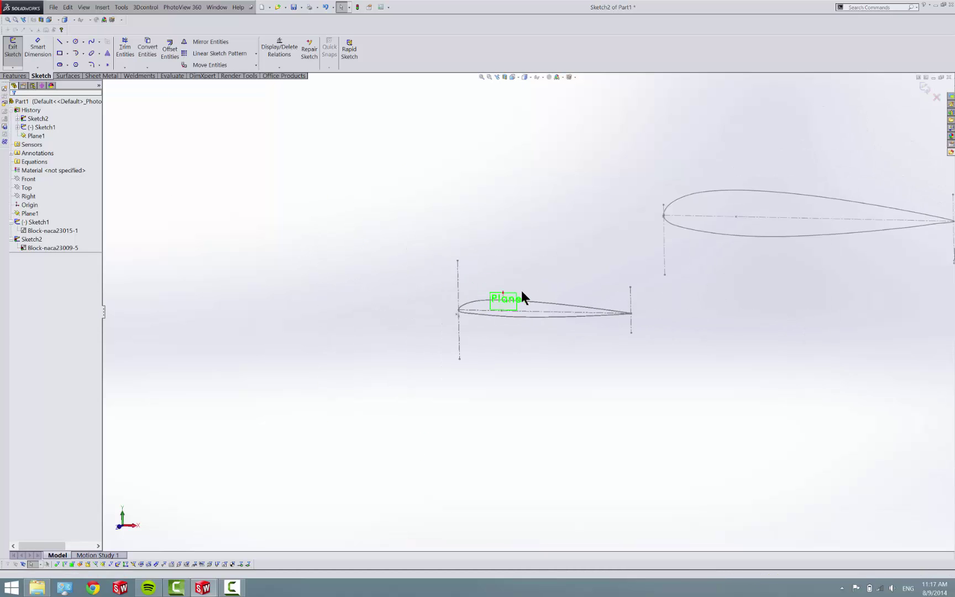
right_click(38, 238)
click(49, 232)
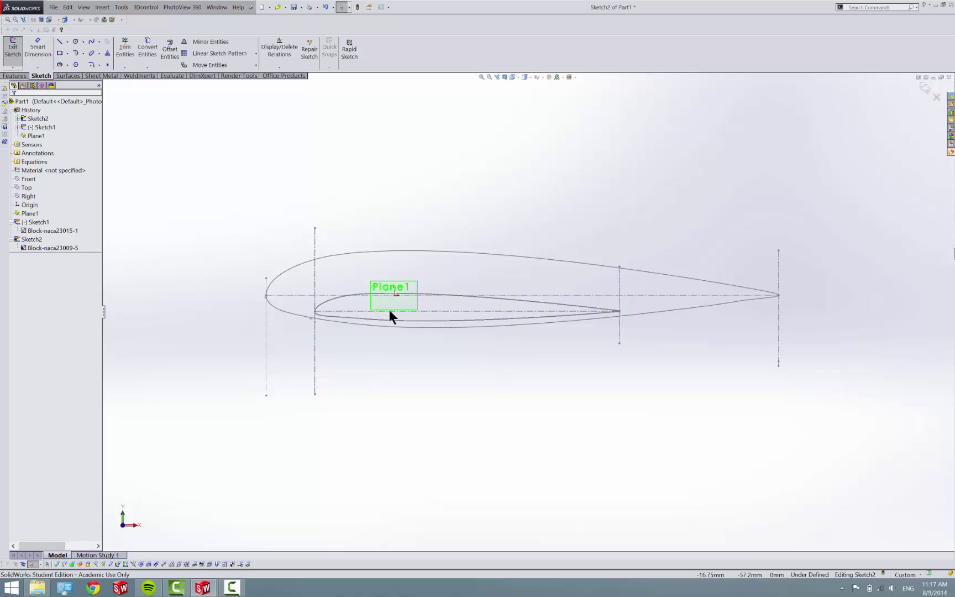
drag(391, 307, 392, 237)
click(402, 259)
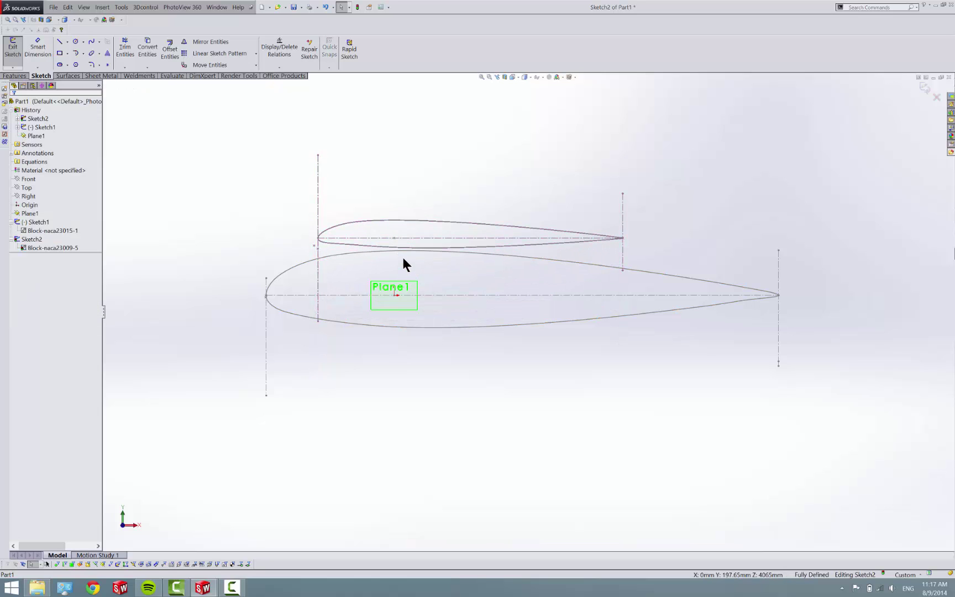
Step: Add a Vertical relation between the origin and the tip block's quarter-chord point
click(393, 238)
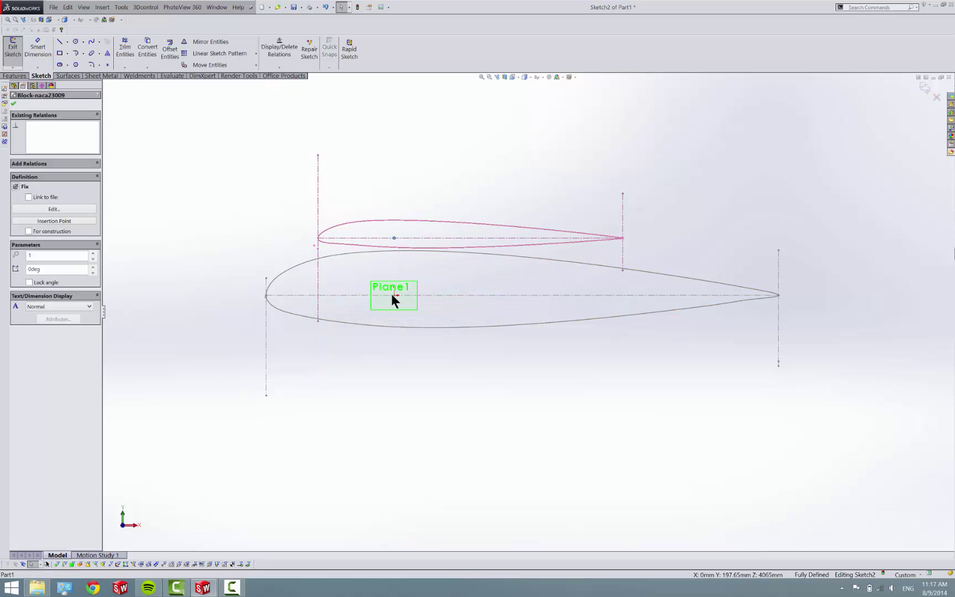
click(392, 294)
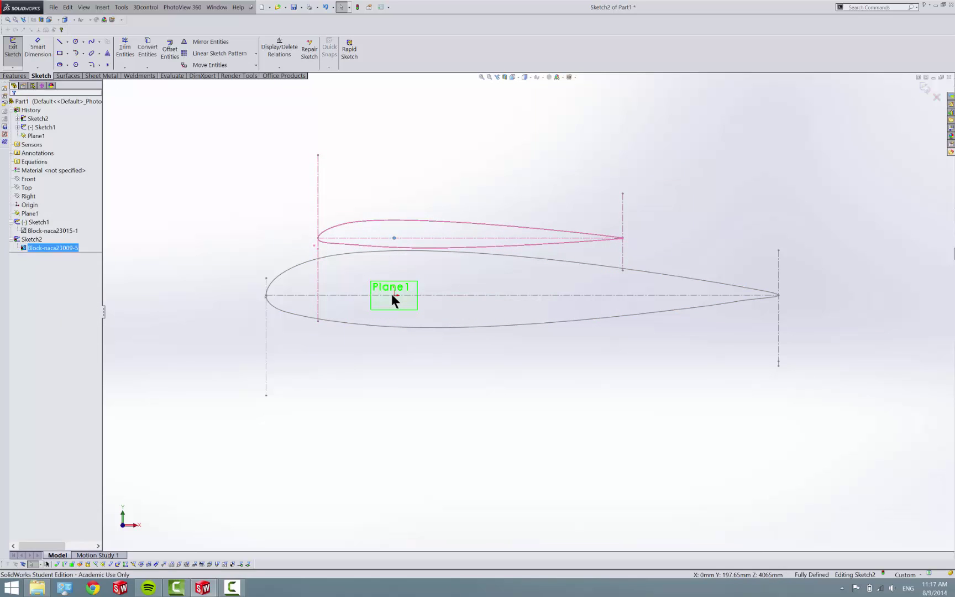
ctrl+click(394, 238)
click(28, 249)
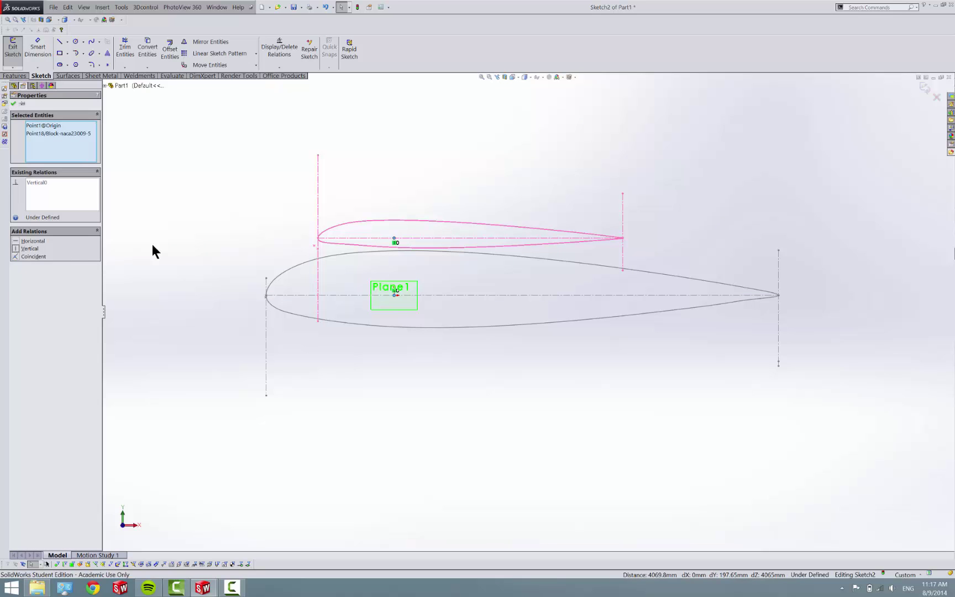
click(181, 266)
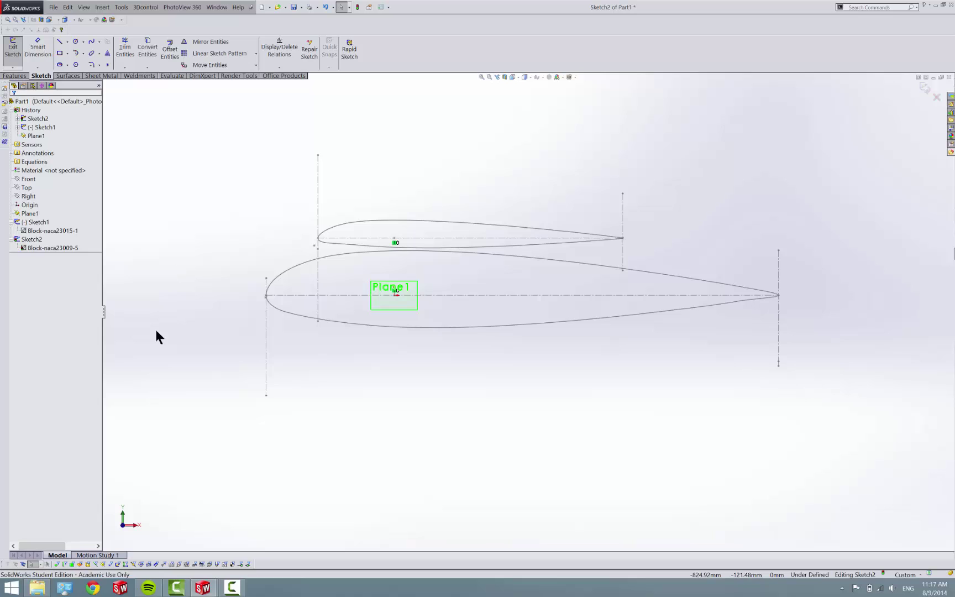
Step: Dimension the tip airfoil point 433.08 mm from the origin, then exit Sketch2
key(d)
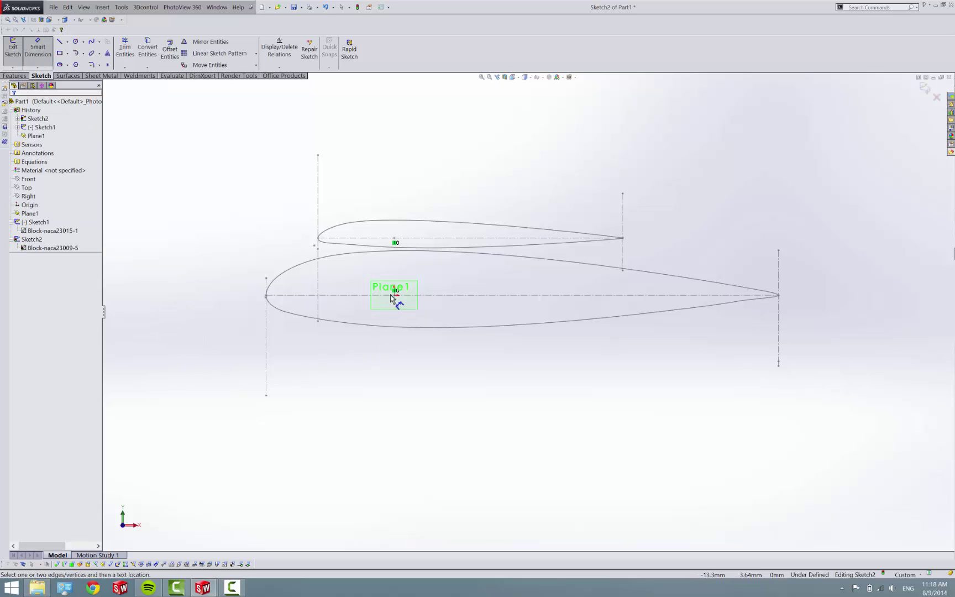
click(394, 295)
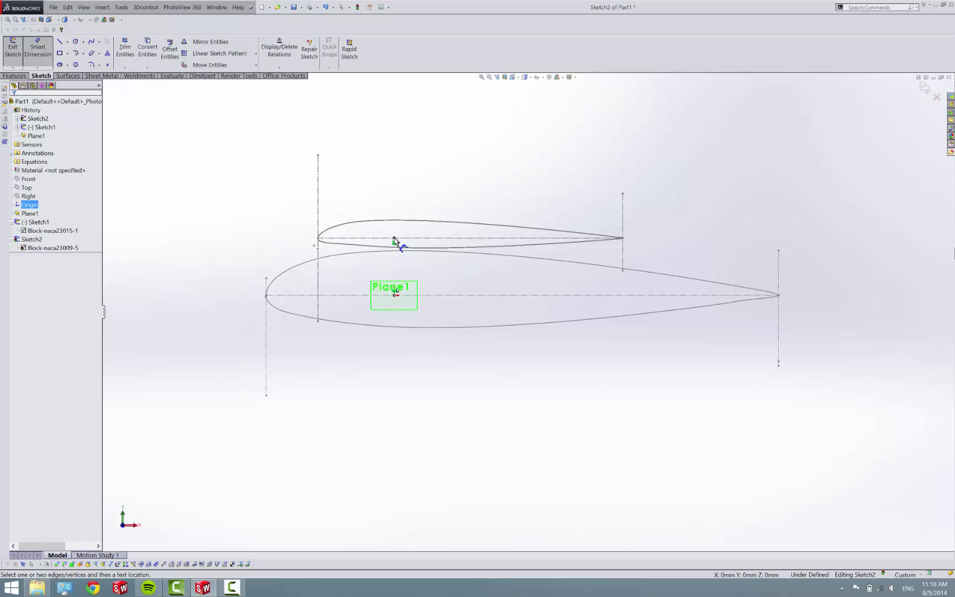
click(395, 242)
click(247, 269)
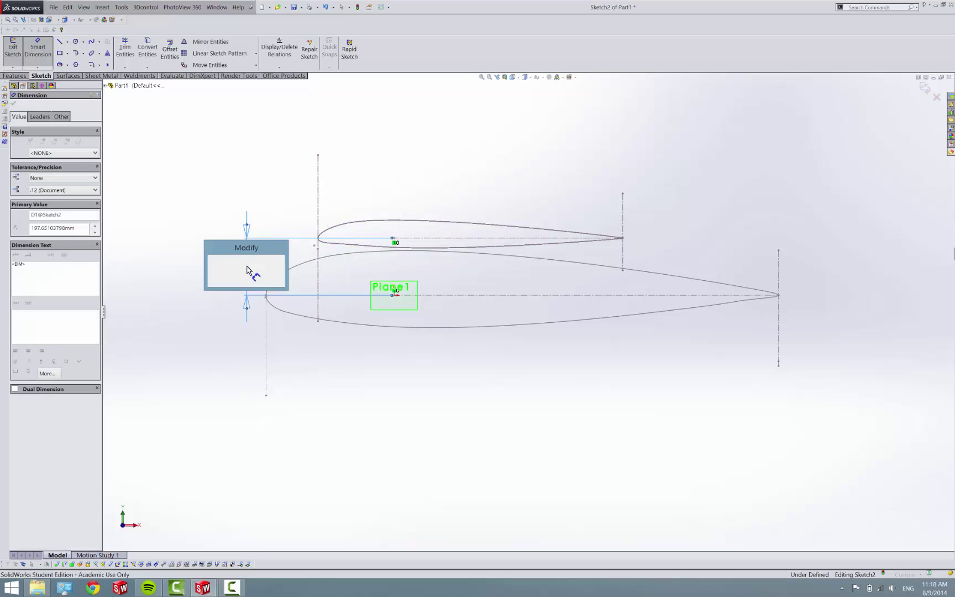
text(433.08)
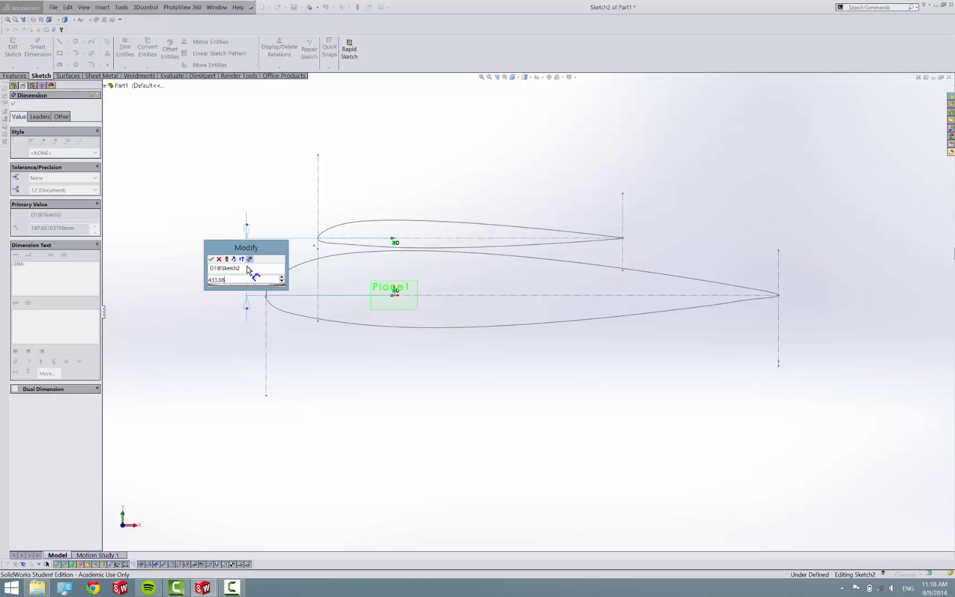
key(Return)
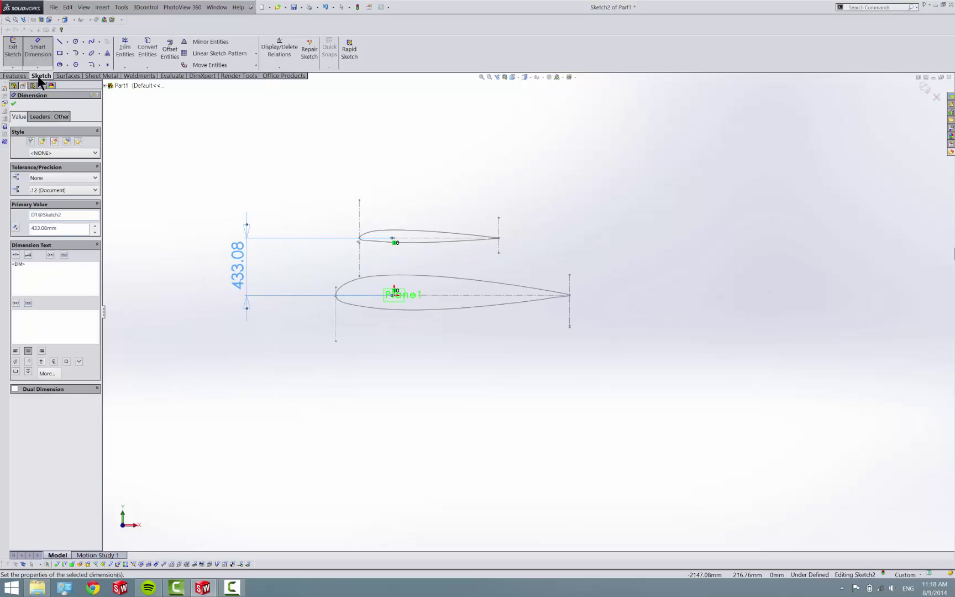
click(12, 47)
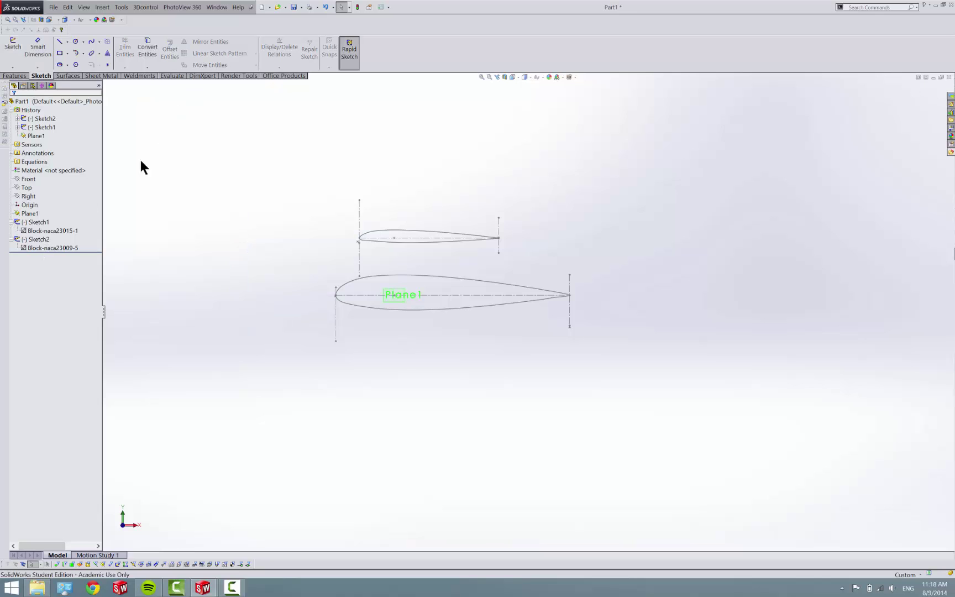
Step: In Sketch2, rotate the naca23009 tip airfoil block 2° about its quarter-chord point
right_click(37, 237)
click(42, 223)
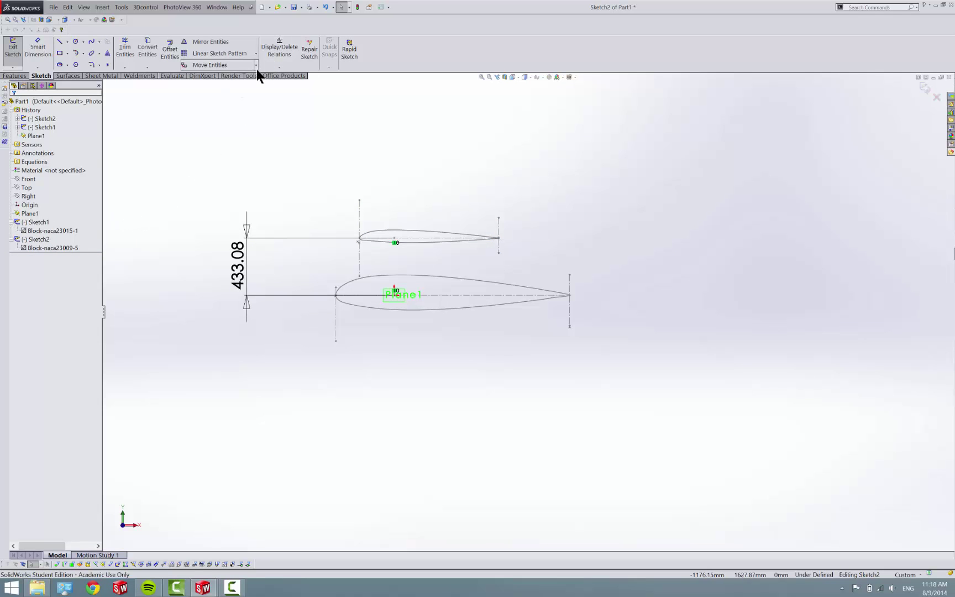
click(256, 67)
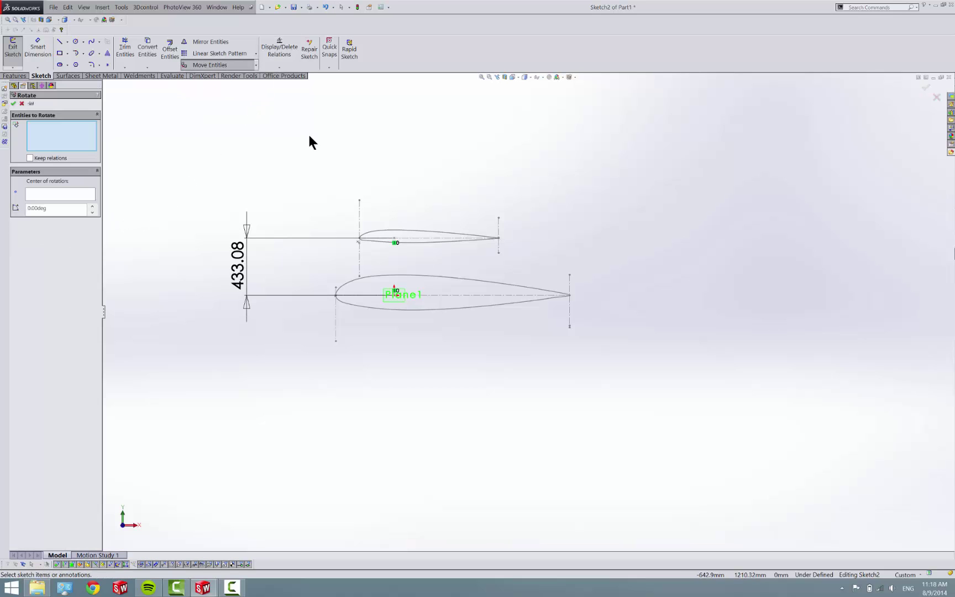
click(362, 232)
click(81, 195)
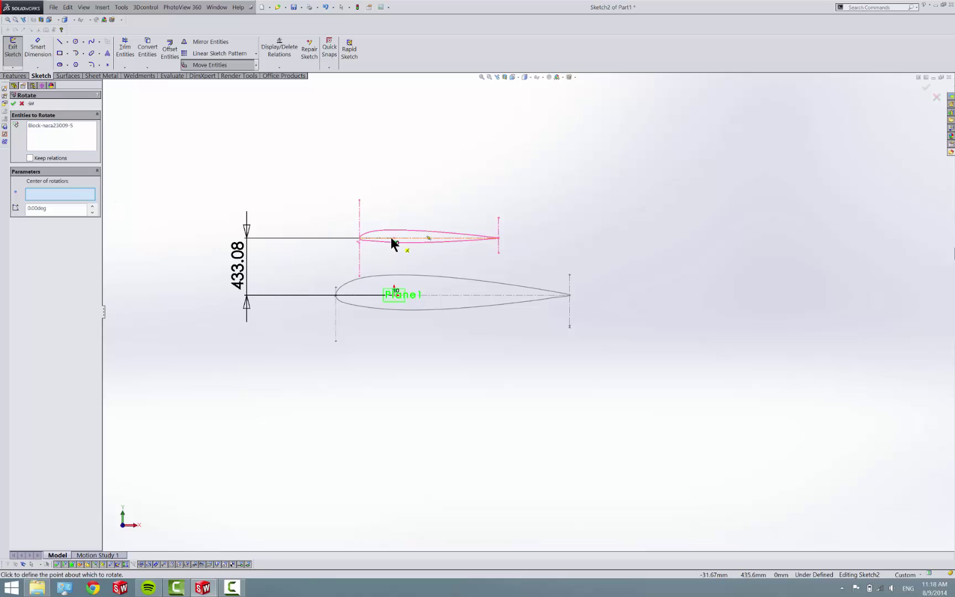
click(393, 239)
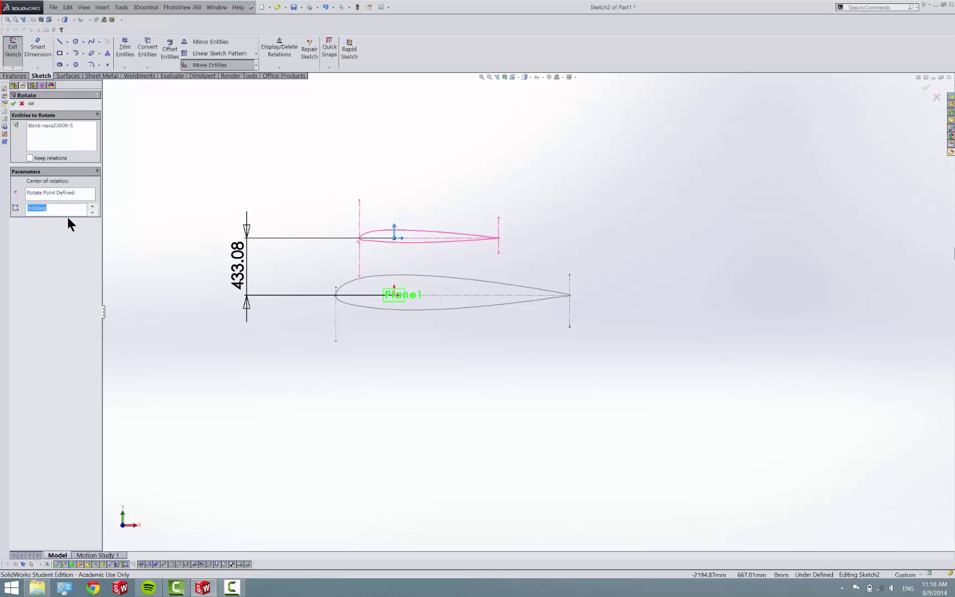
click(28, 212)
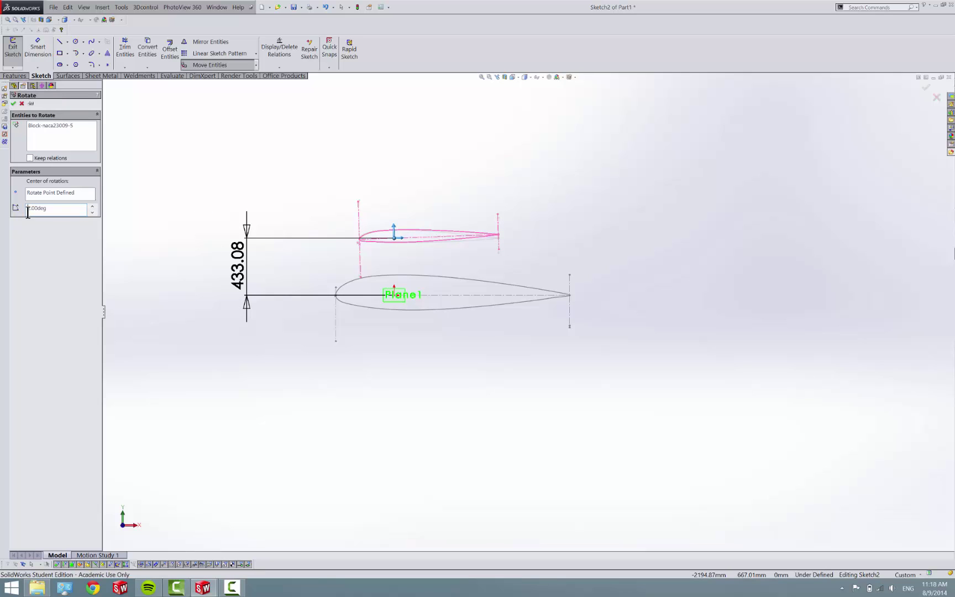
click(12, 104)
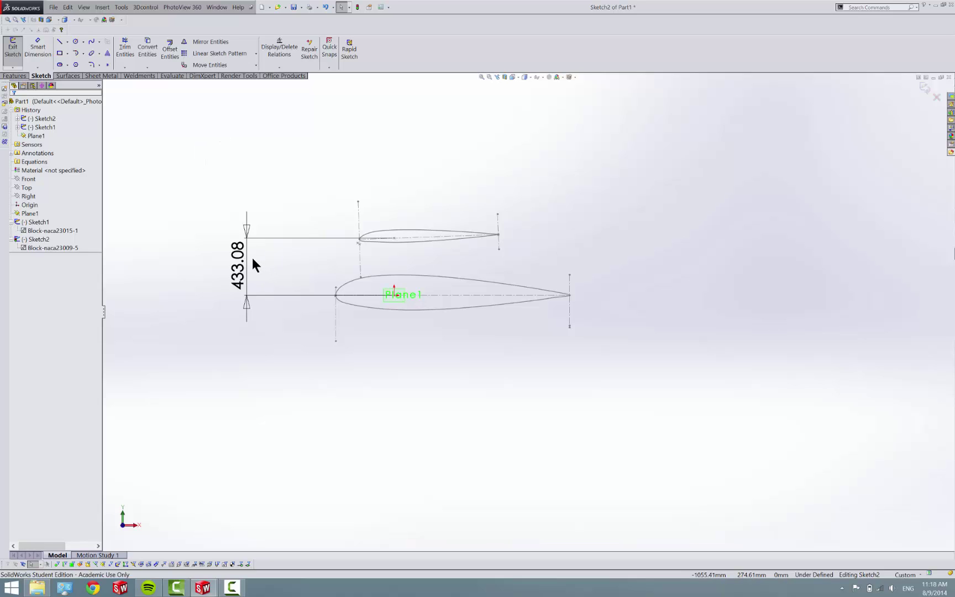
Step: Exit Sketch2 and orbit the view to show the root and tip airfoils together
scroll(252, 258, down, 3)
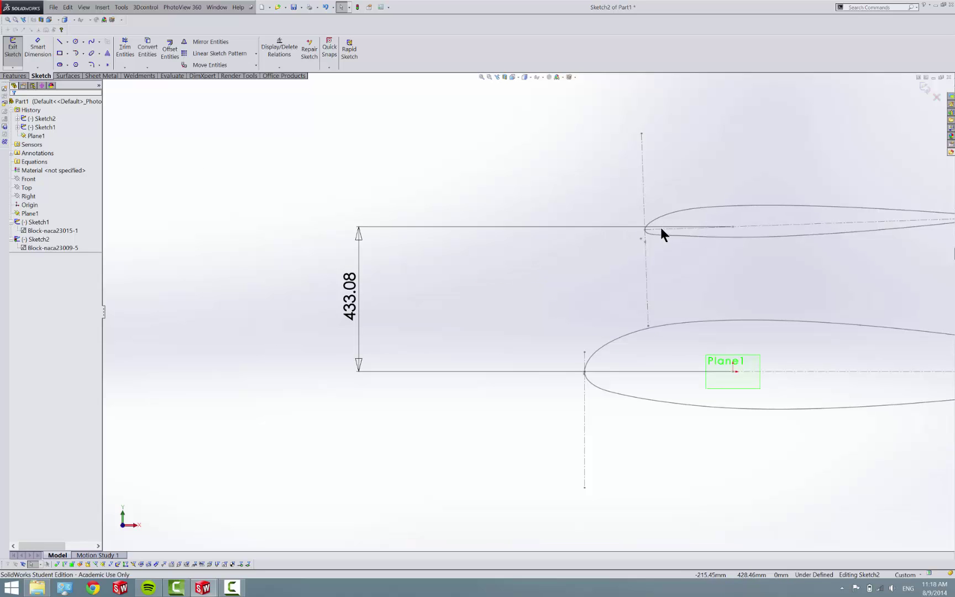
scroll(525, 312, up, 3)
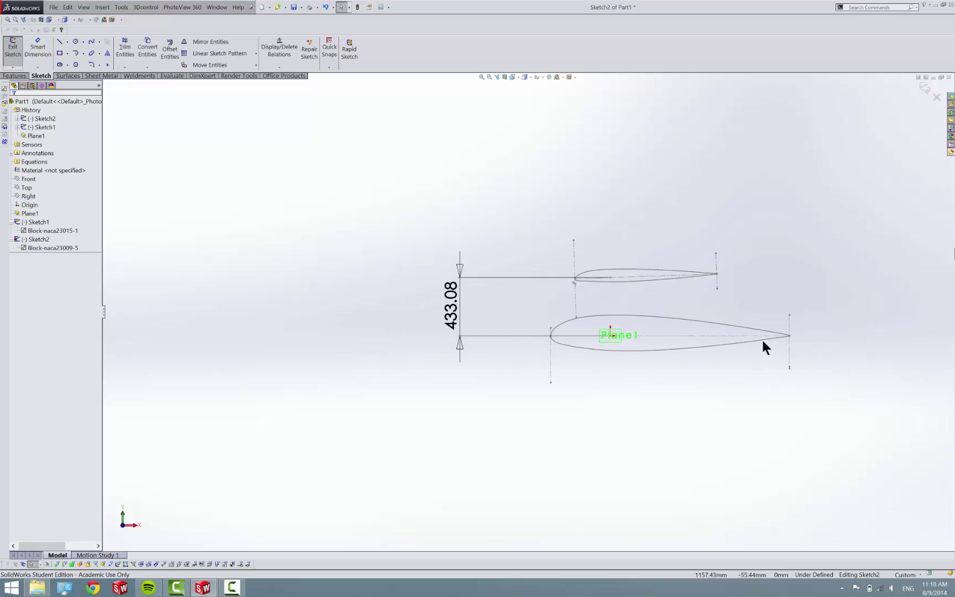
scroll(608, 329, down, 3)
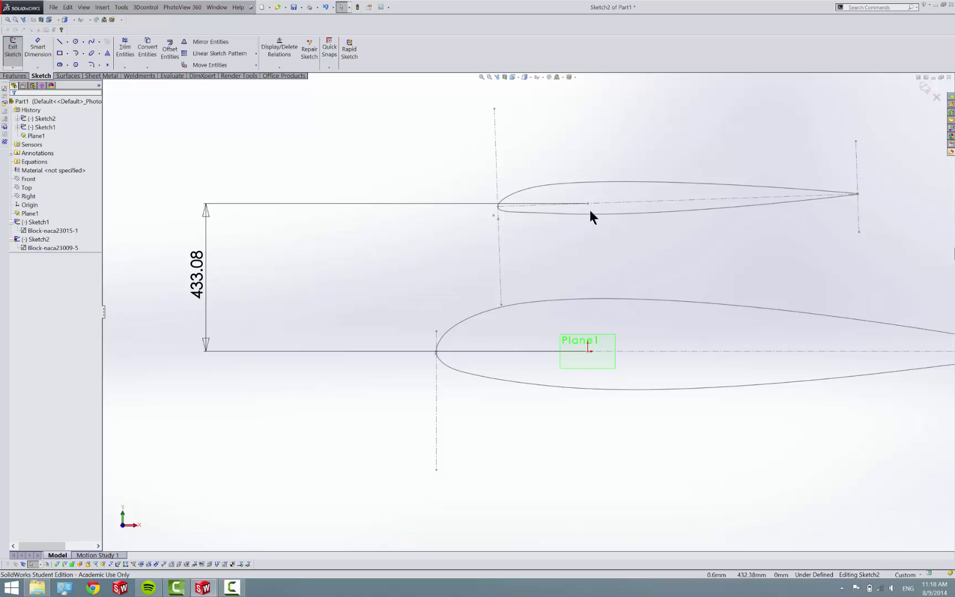
scroll(556, 392, up, 4)
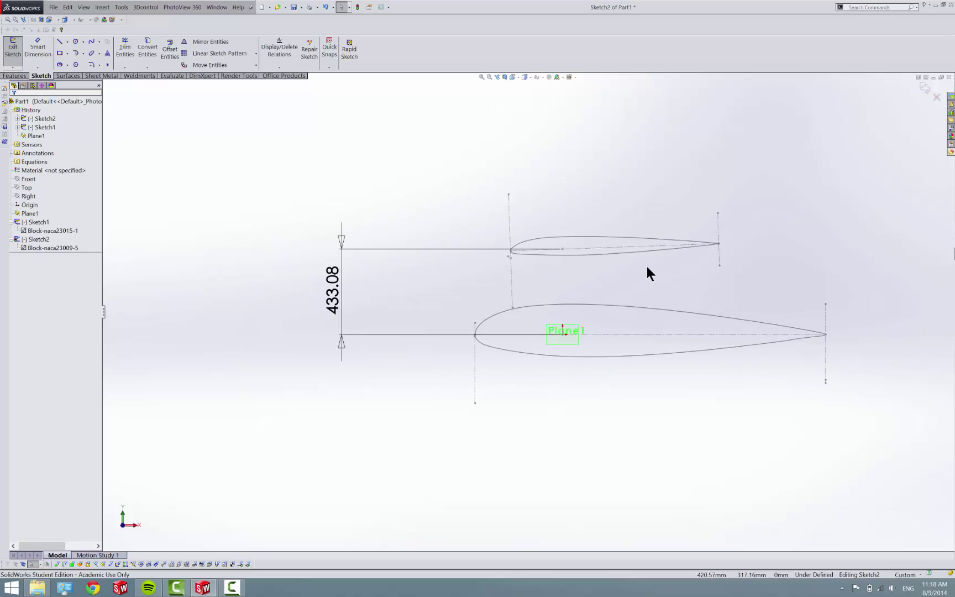
click(17, 47)
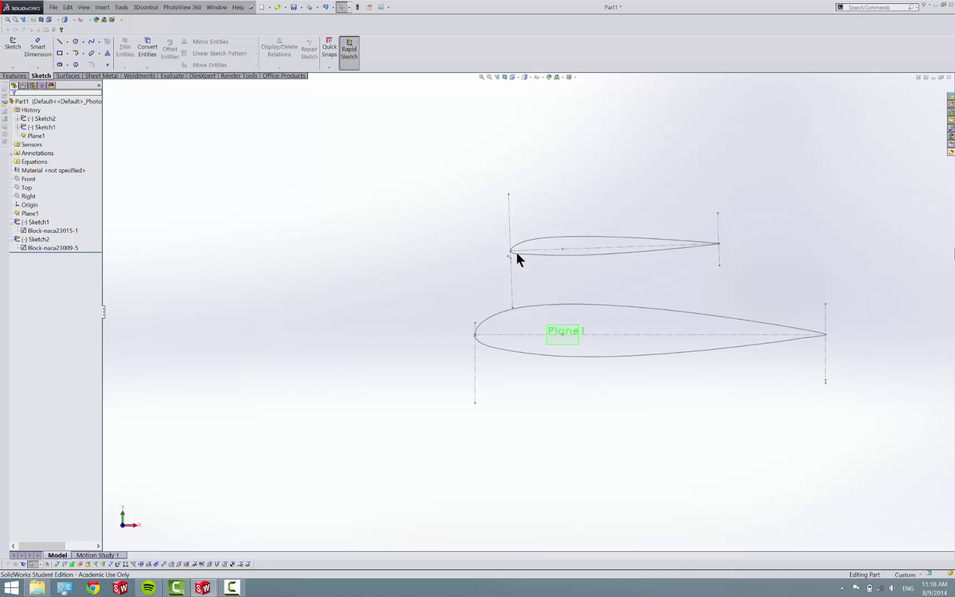
middle_drag(459, 290, 565, 331)
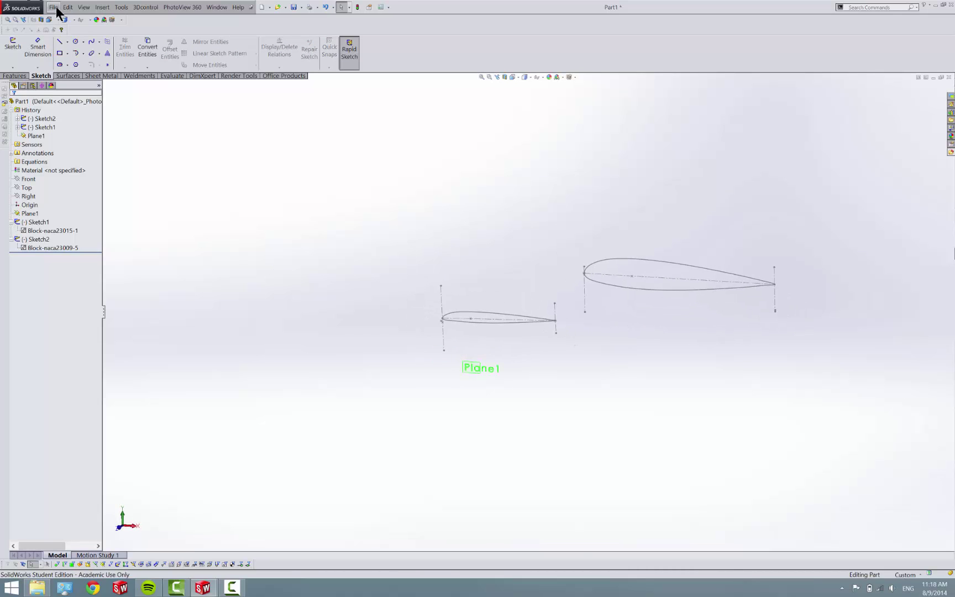
Step: In a new 3D sketch, draw a line joining the root and tip airfoils' leading edges, then exit it
click(19, 67)
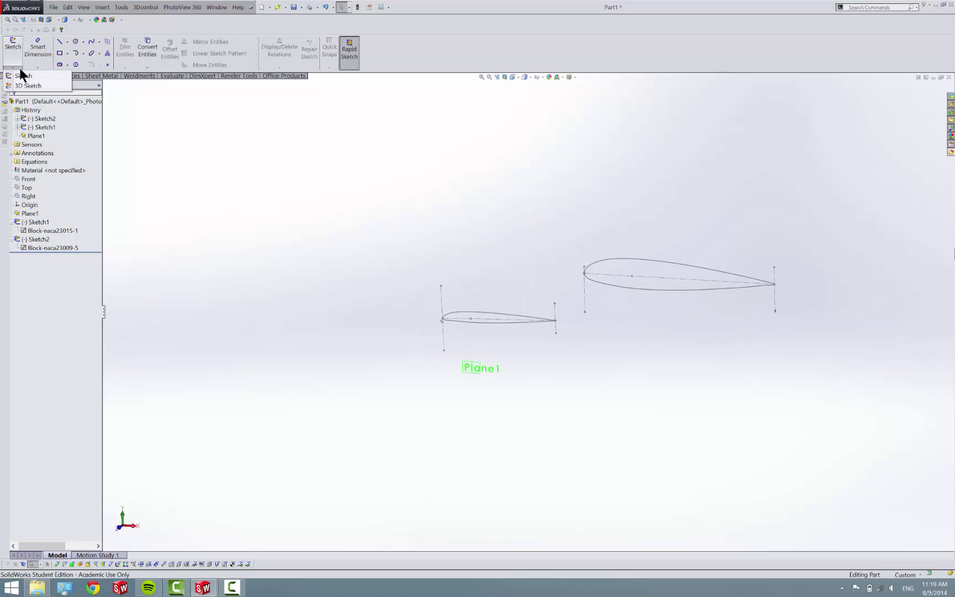
click(25, 85)
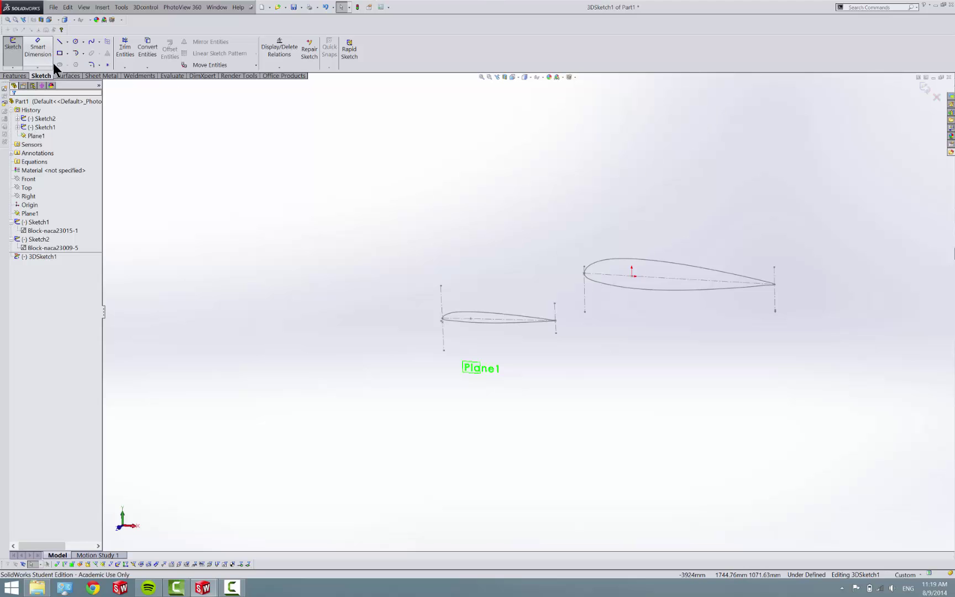
click(58, 42)
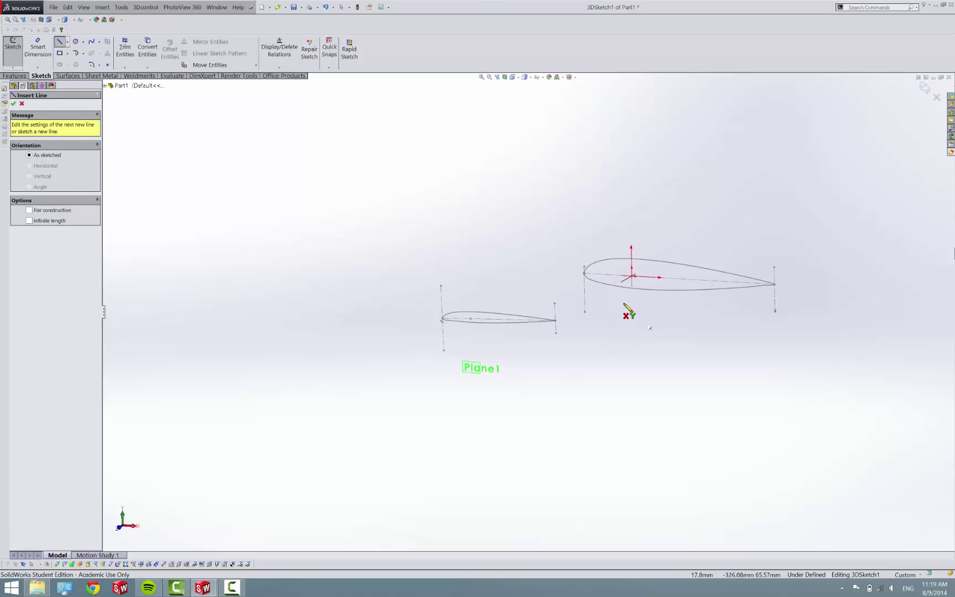
scroll(577, 267, down, 3)
scroll(575, 265, down, 5)
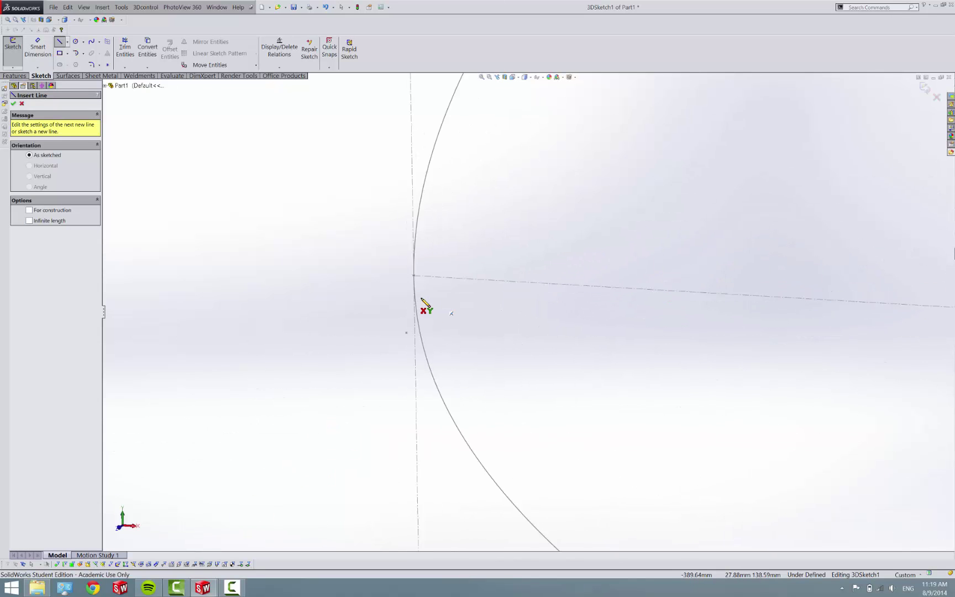
click(428, 262)
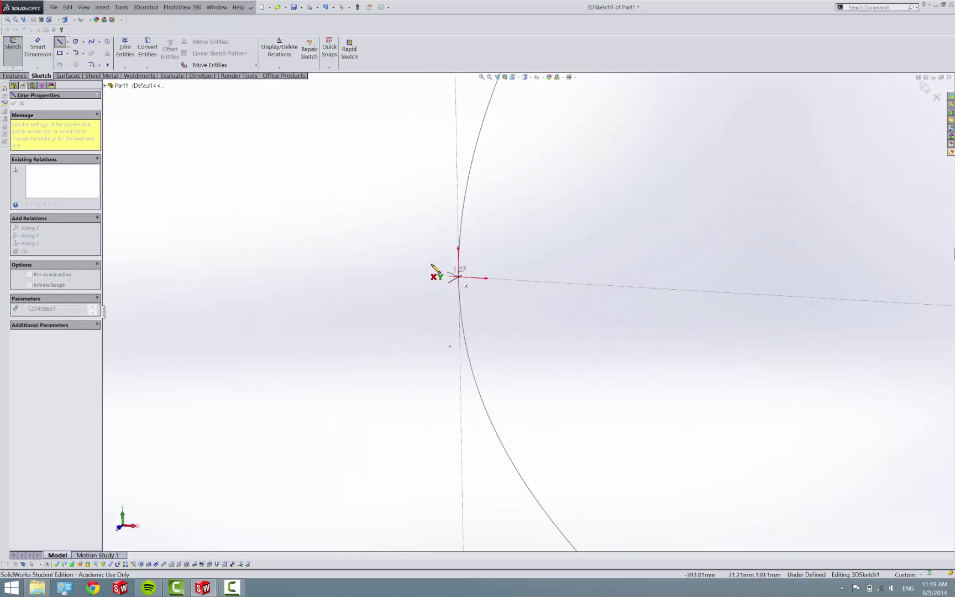
scroll(433, 271, up, 8)
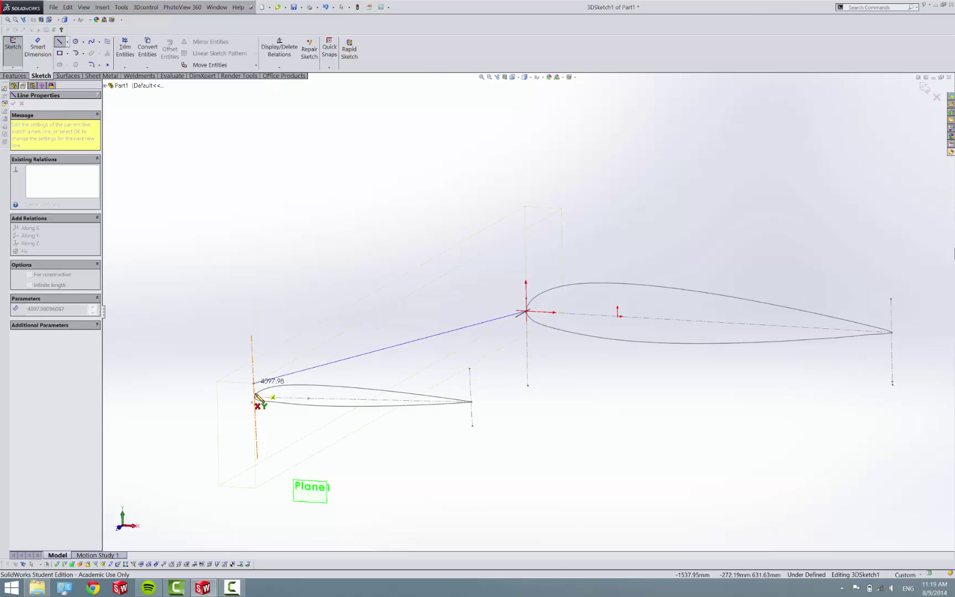
scroll(256, 394, down, 6)
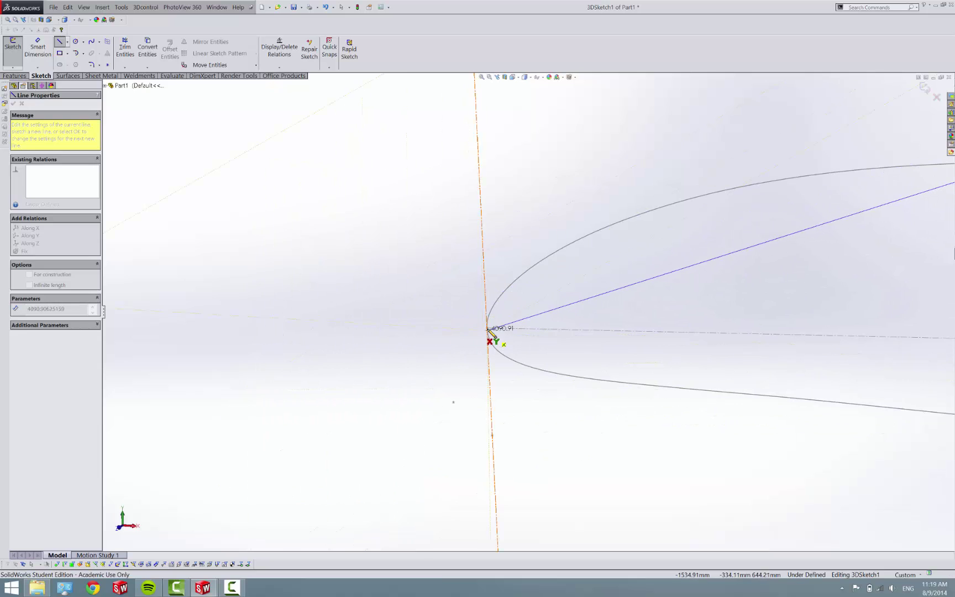
click(486, 329)
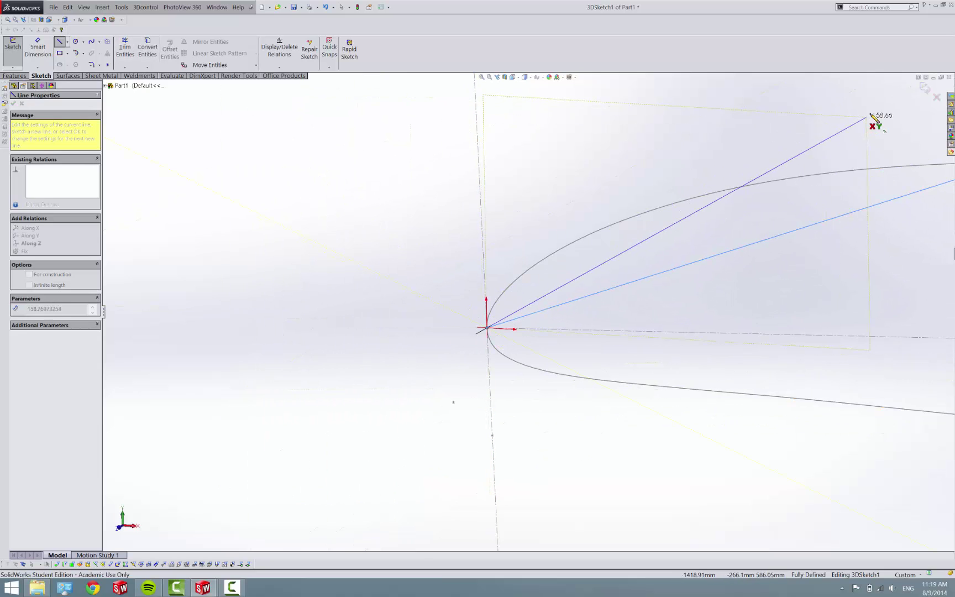
click(924, 87)
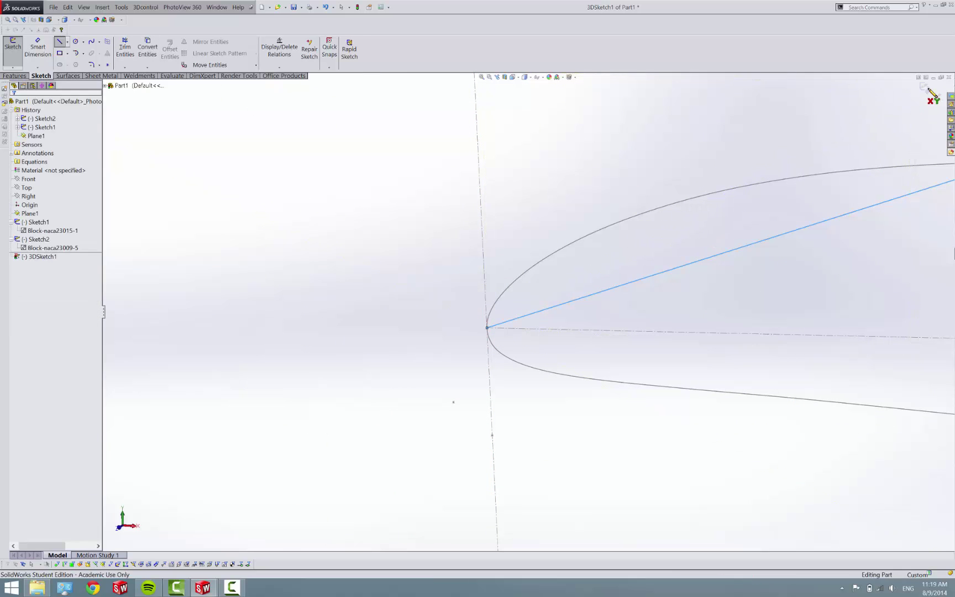
Step: Reopen 3DSketch1 and draw a line from the tip airfoil's trailing edge to the root's
click(12, 66)
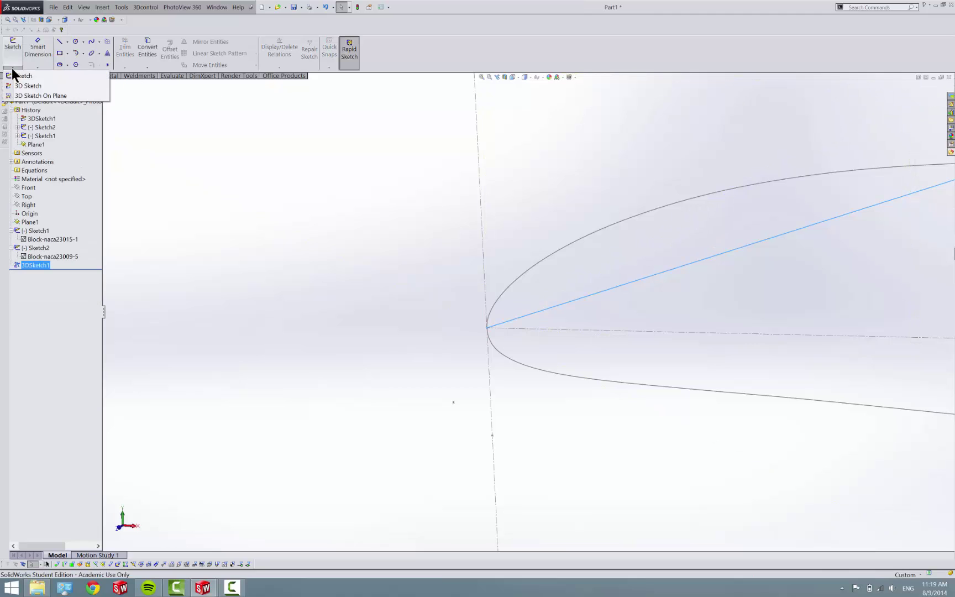
click(25, 86)
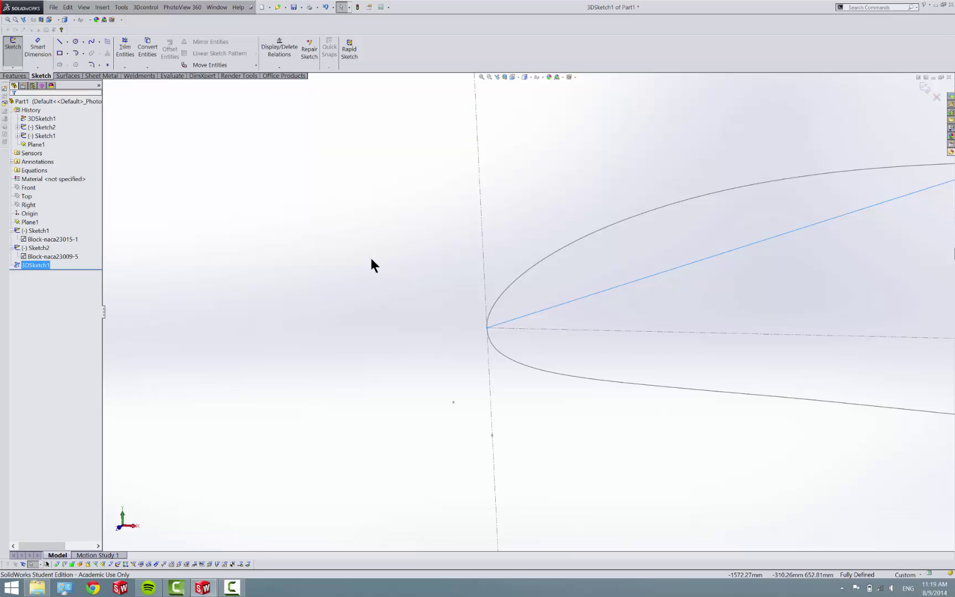
click(62, 42)
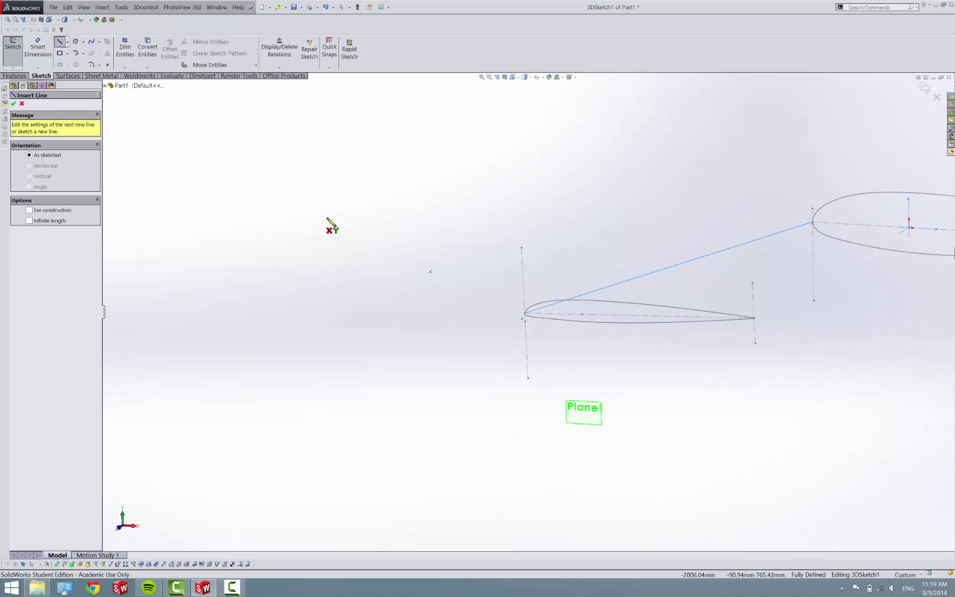
scroll(811, 267, up, 3)
scroll(710, 279, down, 10)
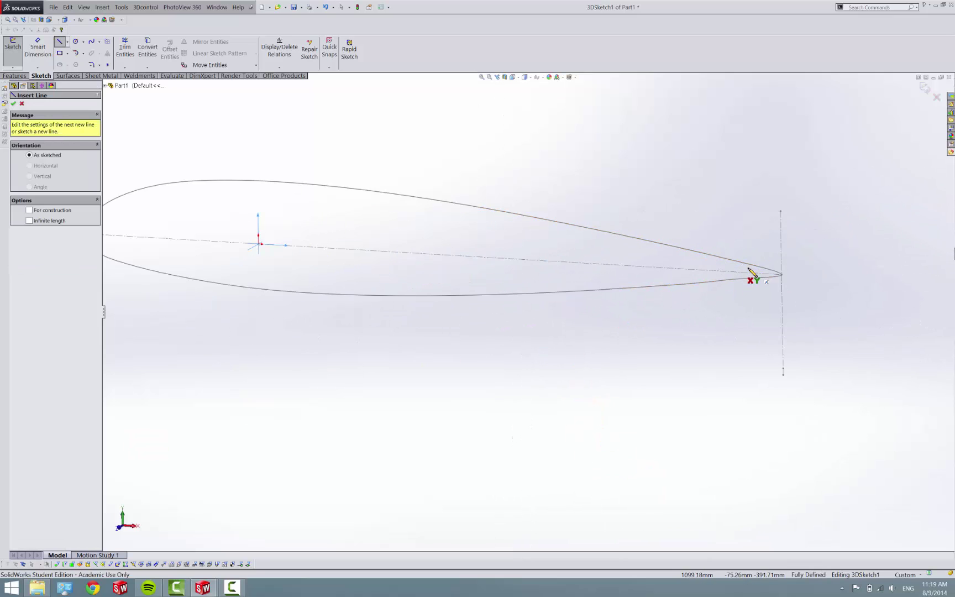
scroll(656, 250, up, 10)
scroll(656, 250, down, 10)
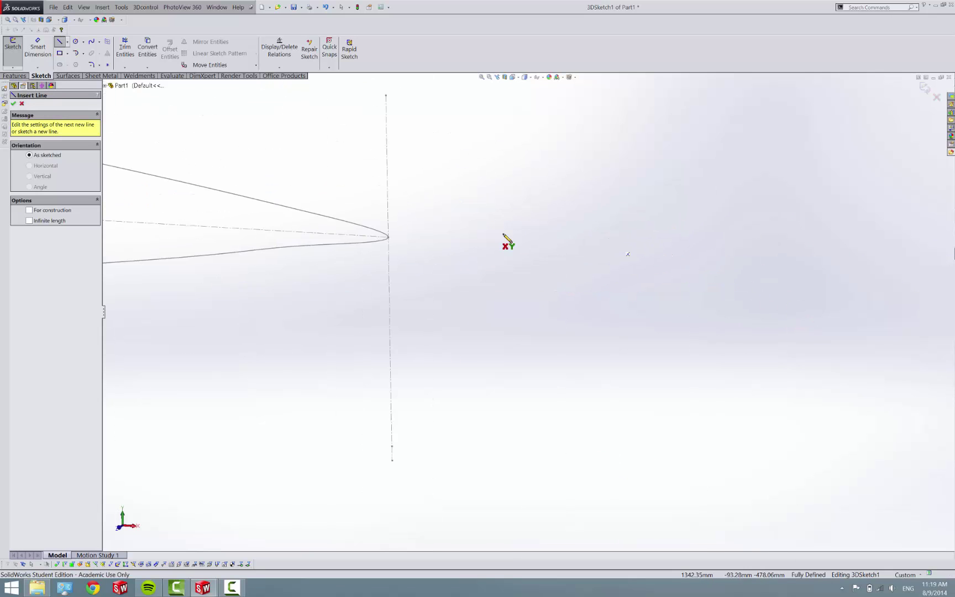
scroll(425, 334, down, 2)
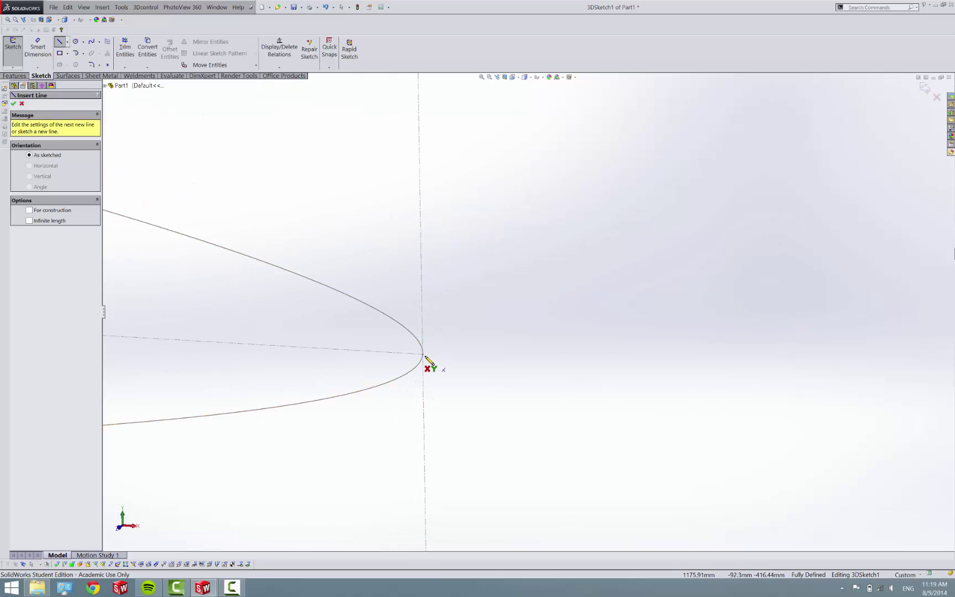
click(424, 355)
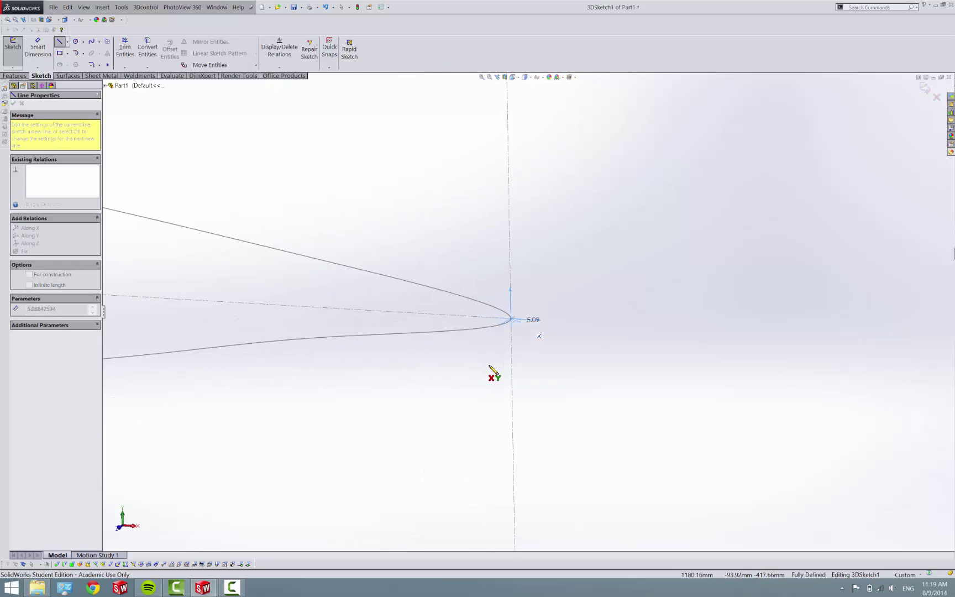
scroll(492, 375, up, 8)
scroll(377, 363, down, 10)
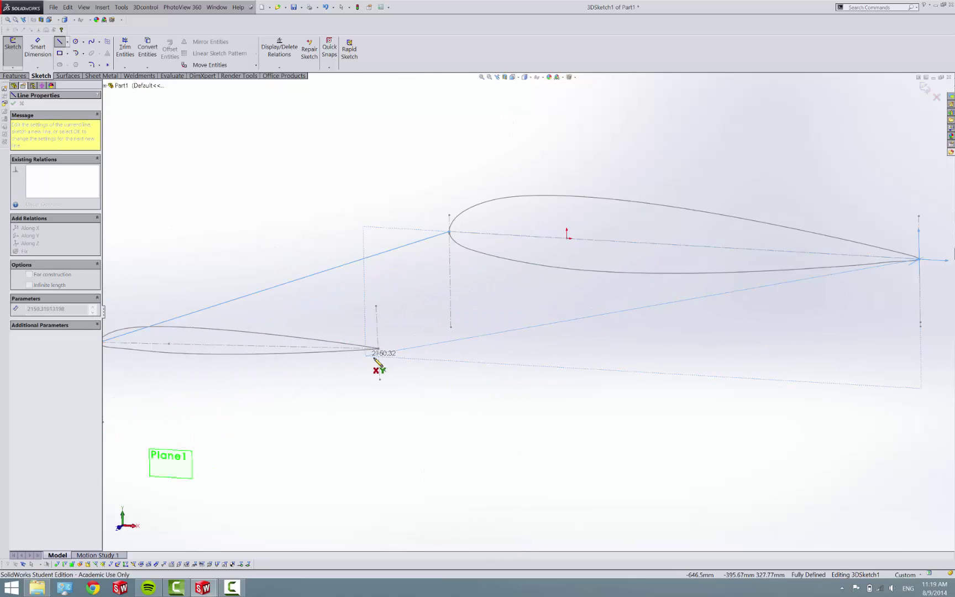
middle_drag(442, 298, 573, 207)
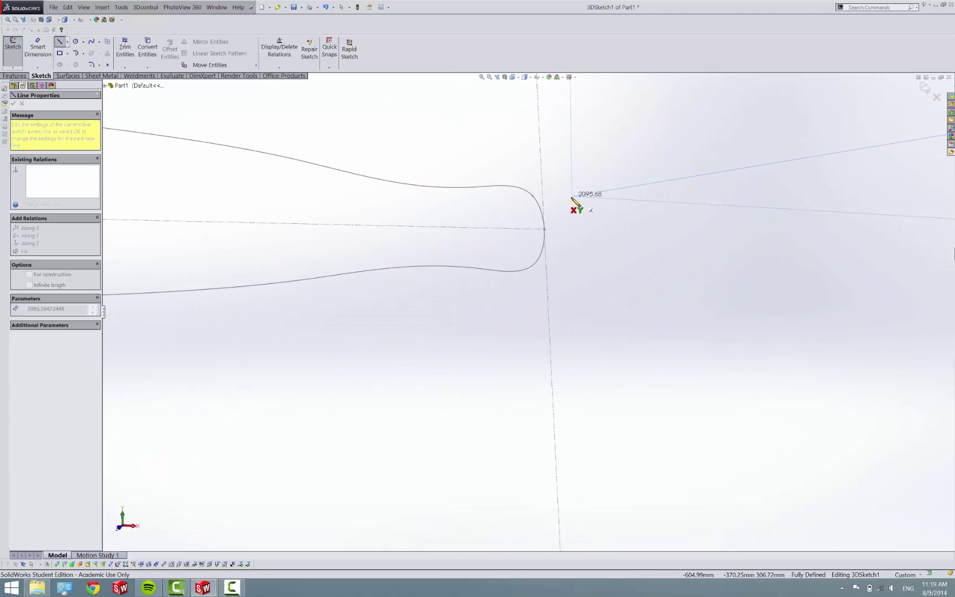
click(545, 230)
Step: Close 3DSketch1 and orbit to view the whole wing outline
key(Escape)
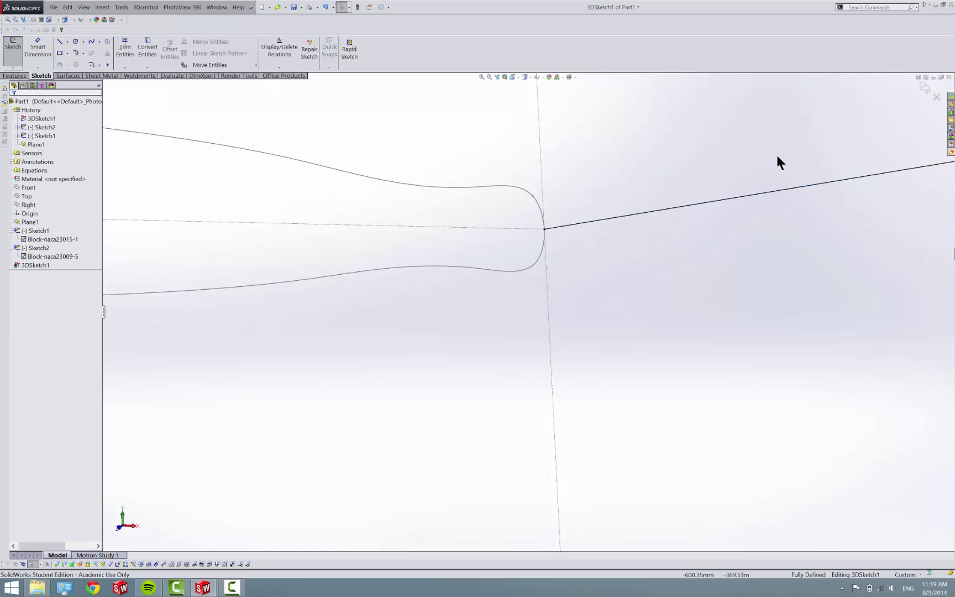
click(923, 86)
scroll(759, 256, up, 10)
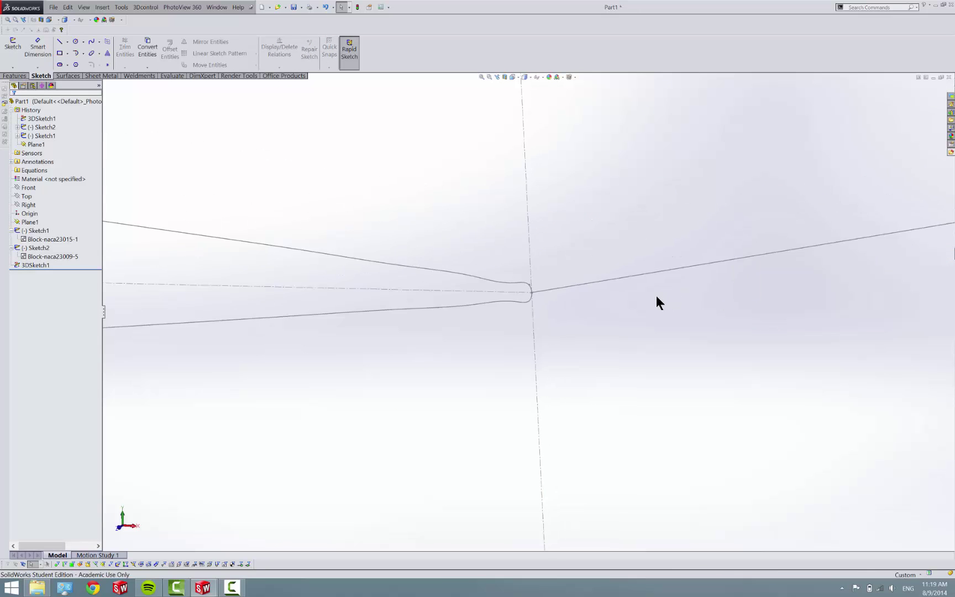
scroll(492, 334, down, 3)
middle_drag(488, 322, 480, 360)
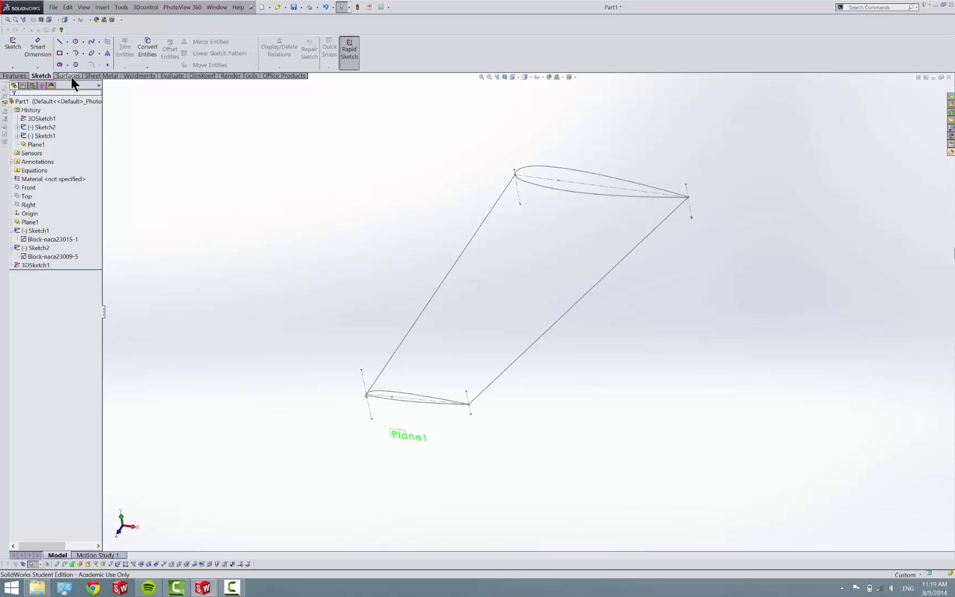
click(24, 76)
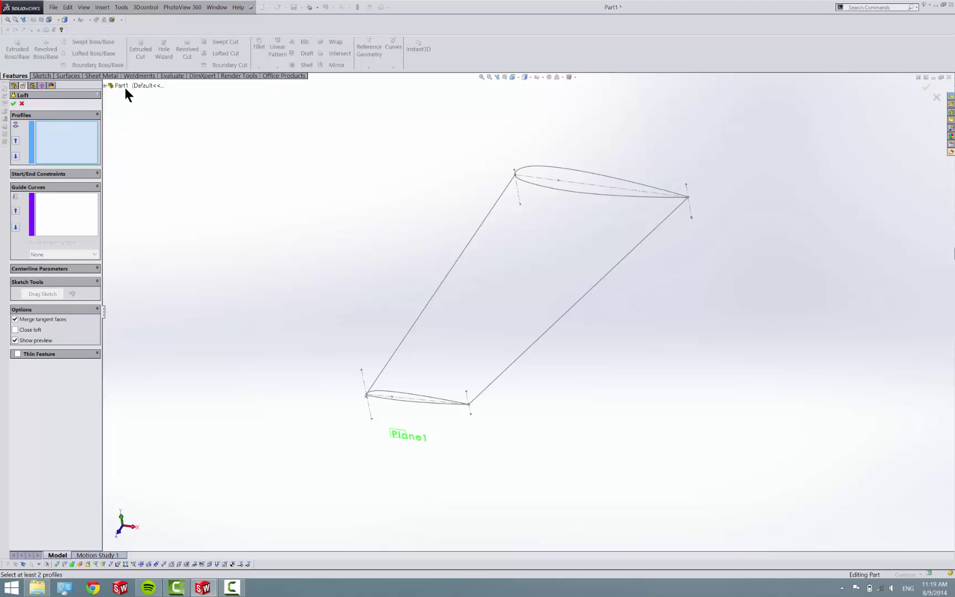
click(124, 86)
click(135, 180)
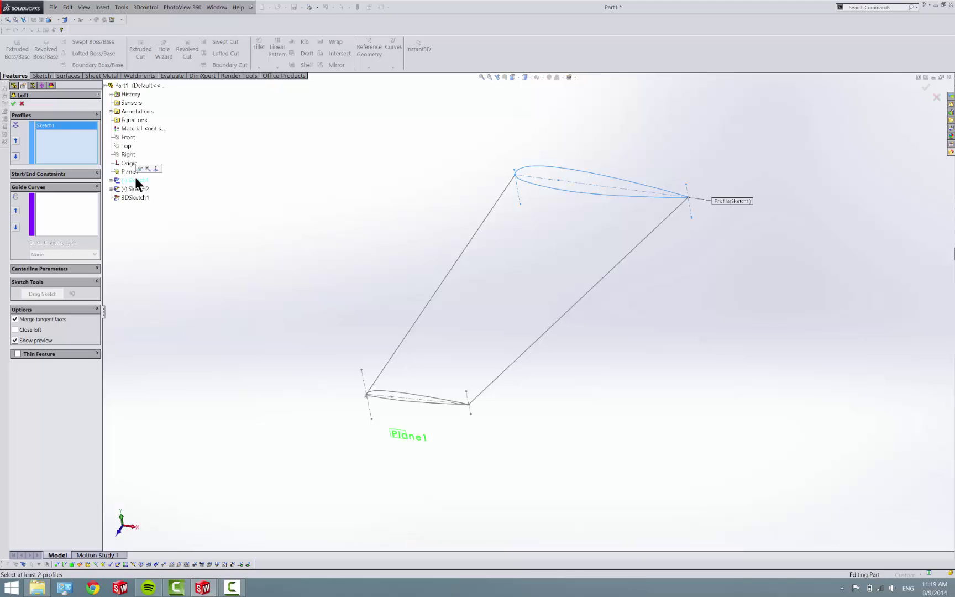
click(130, 190)
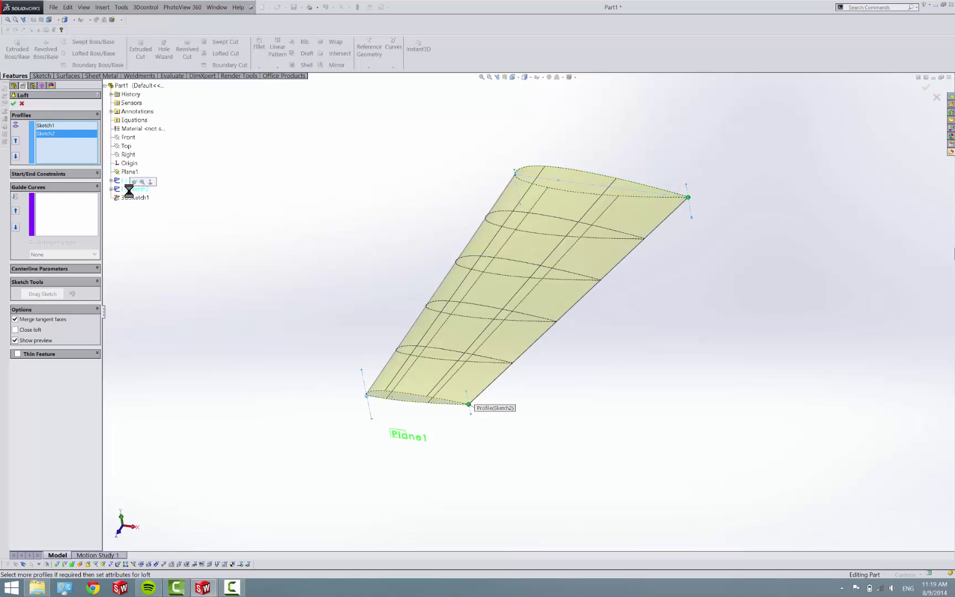
click(89, 209)
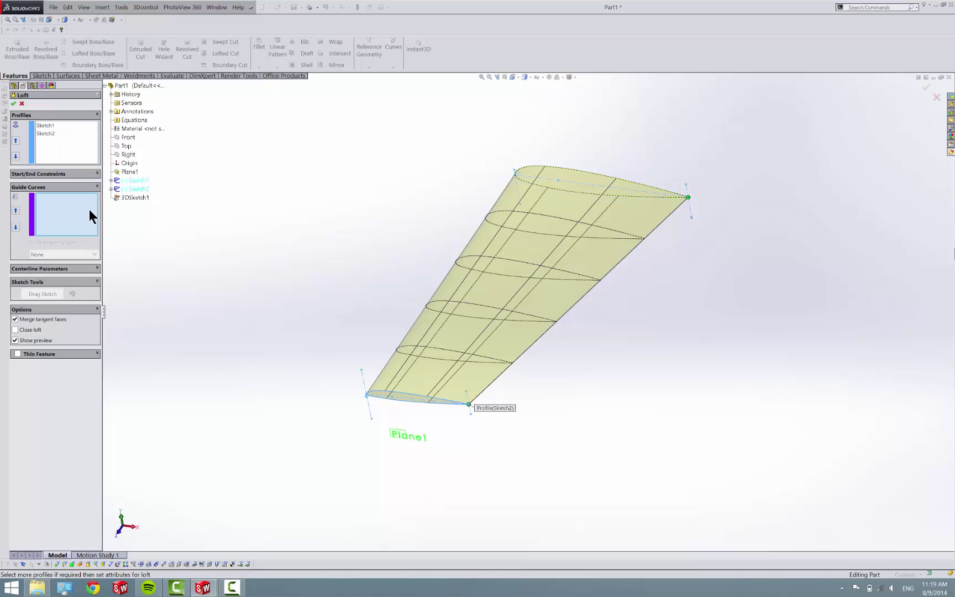
click(123, 196)
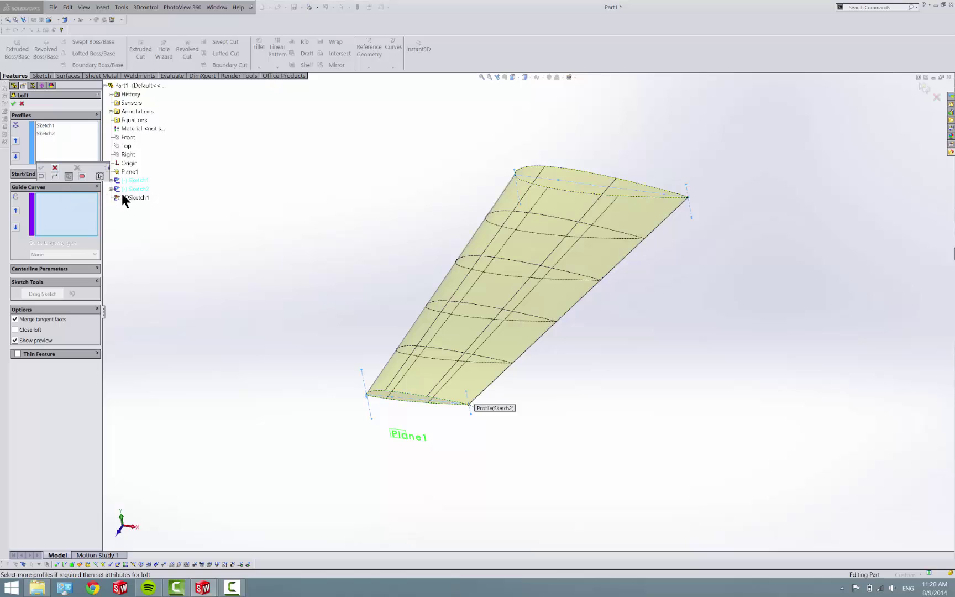
click(55, 167)
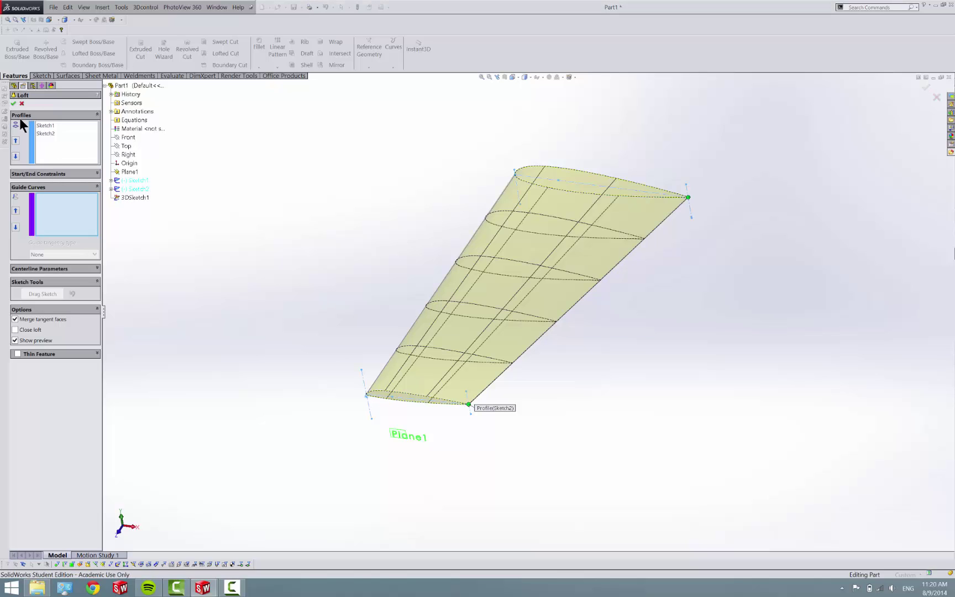
click(22, 103)
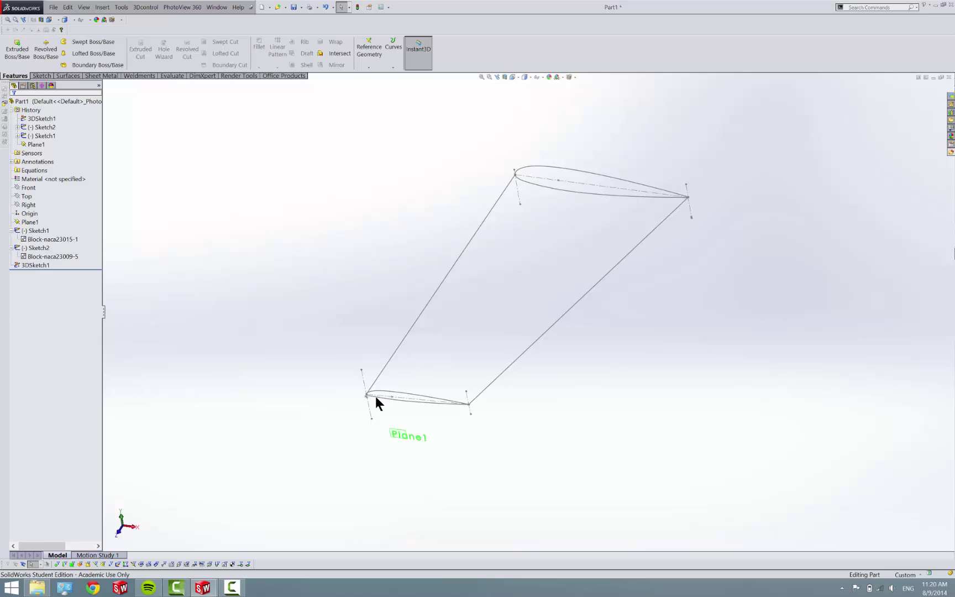
Step: Delete the trailing-edge connecting line from 3DSketch1 and exit the sketch
right_click(35, 265)
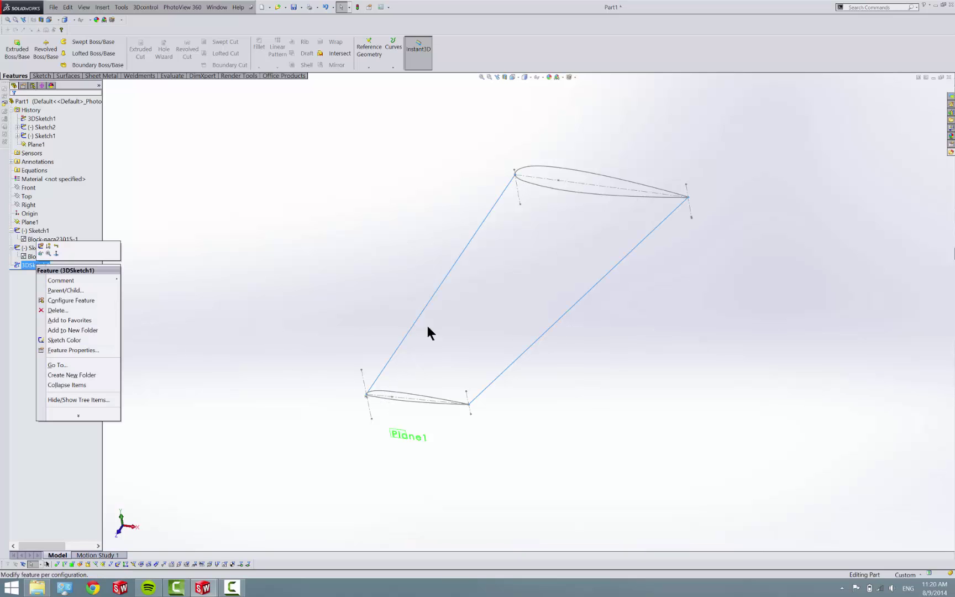
click(41, 246)
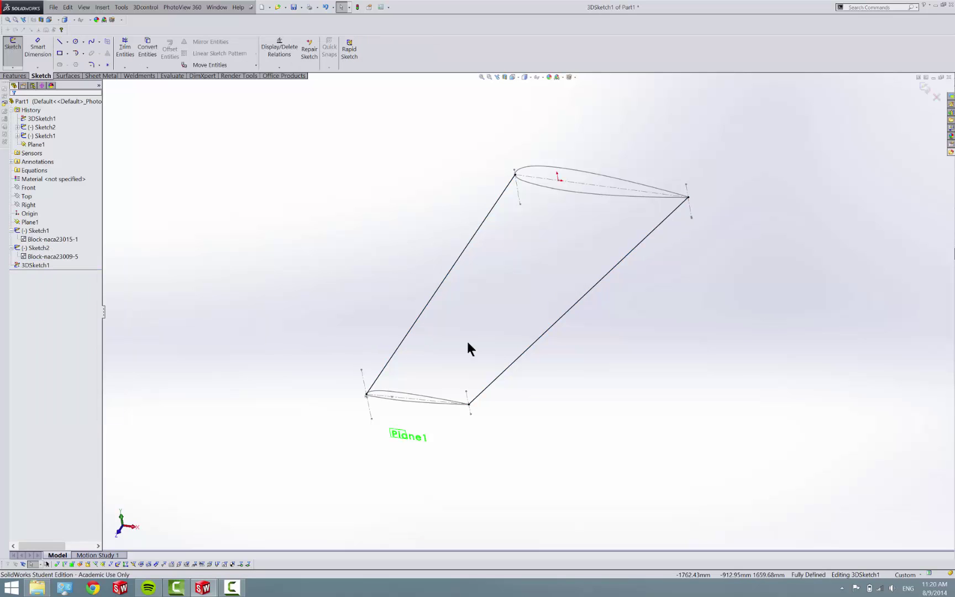
click(528, 348)
key(Delete)
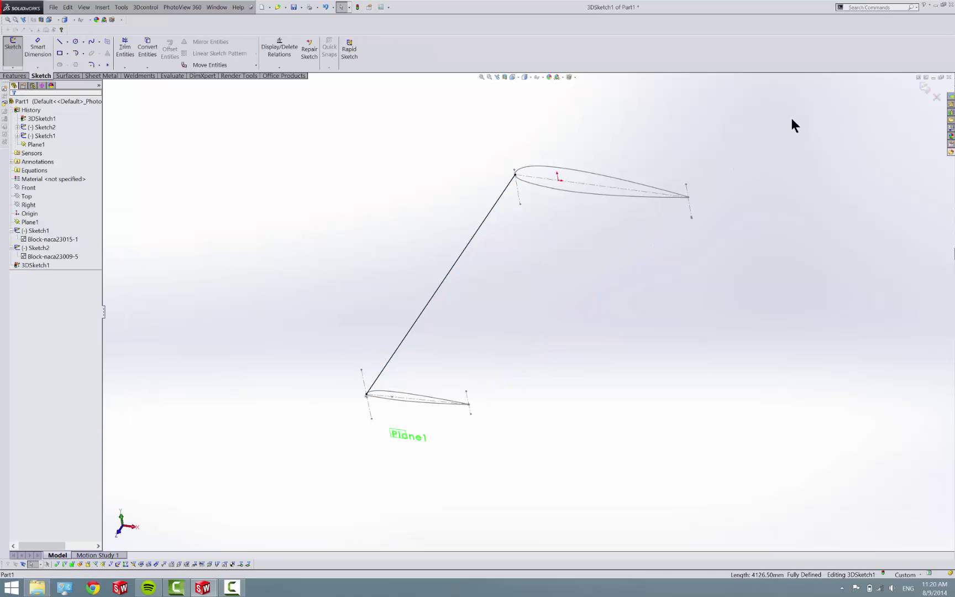
click(927, 87)
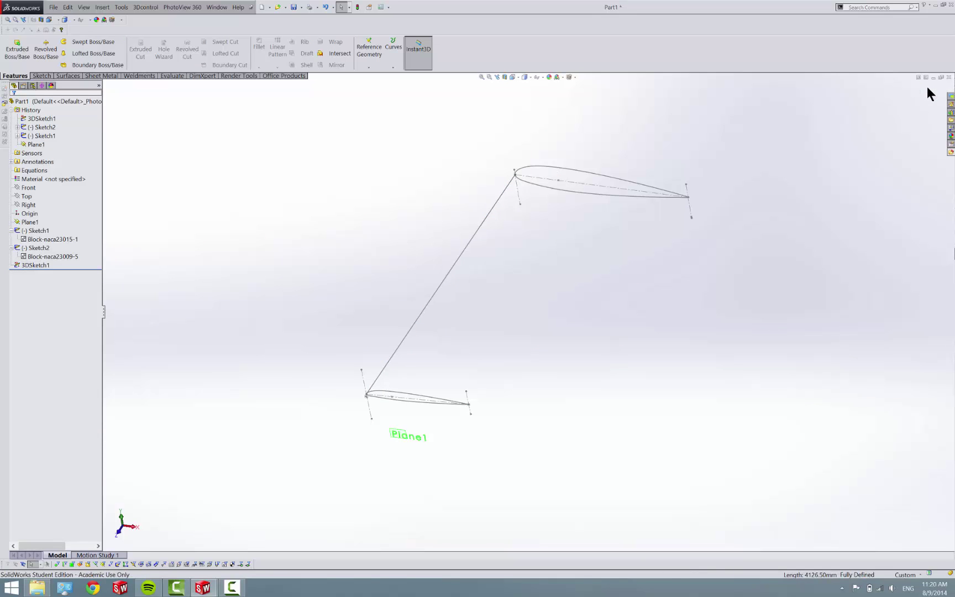
Step: Start 3DSketch2 with a line joining the upper and lower airfoils' trailing edges
click(37, 76)
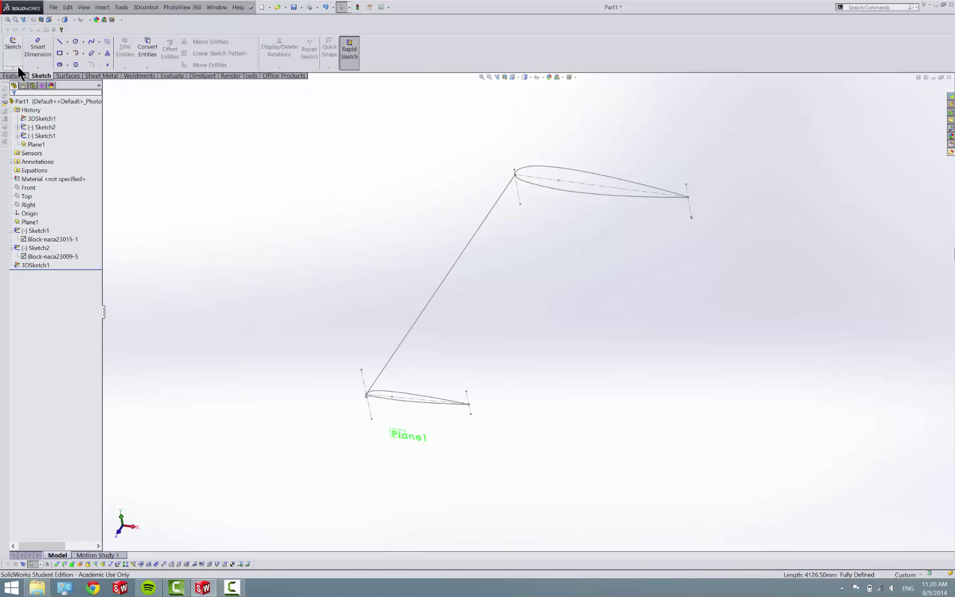
click(13, 67)
click(28, 86)
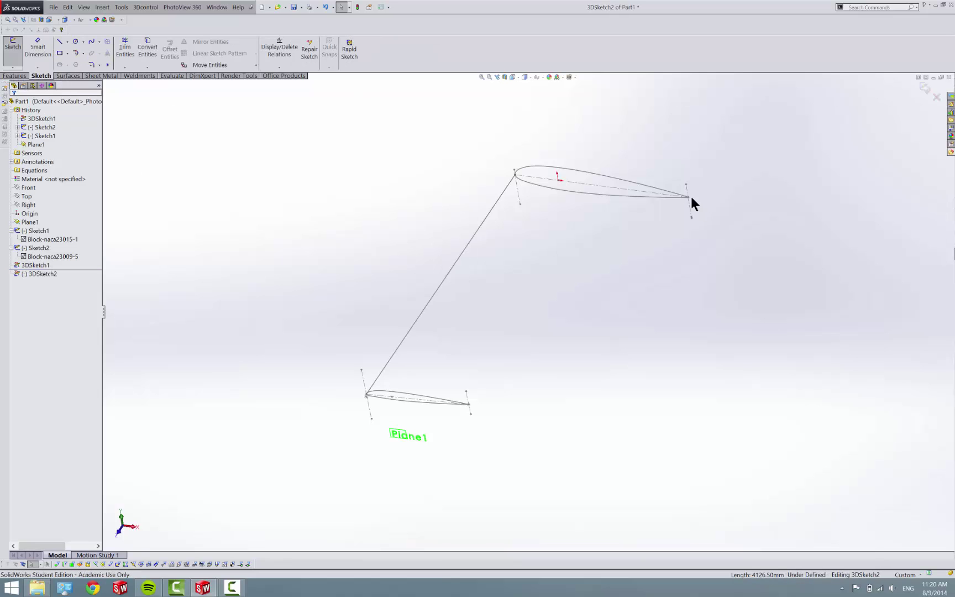
click(61, 42)
scroll(687, 246, up, 10)
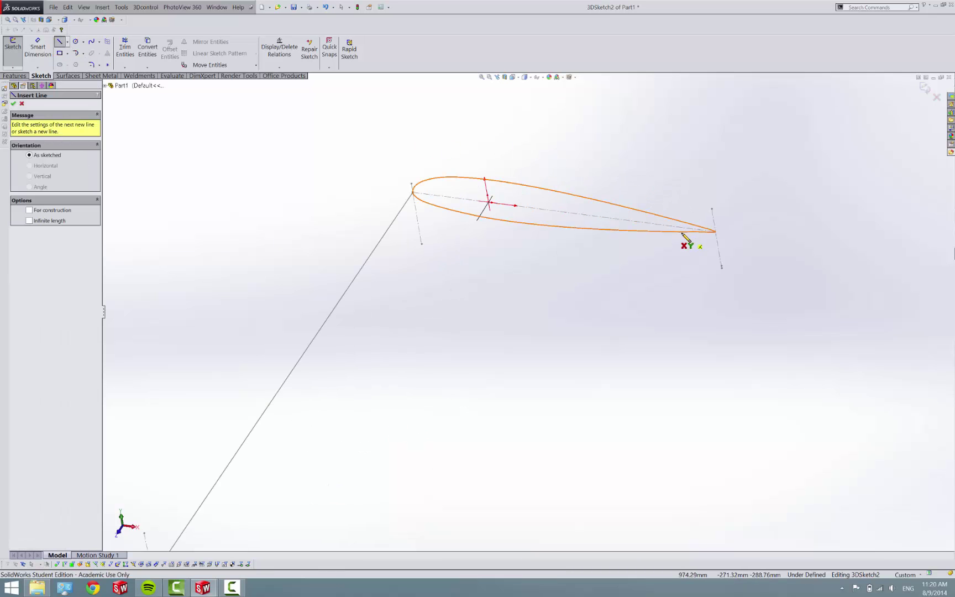
ctrl+middle_drag(606, 378, 546, 367)
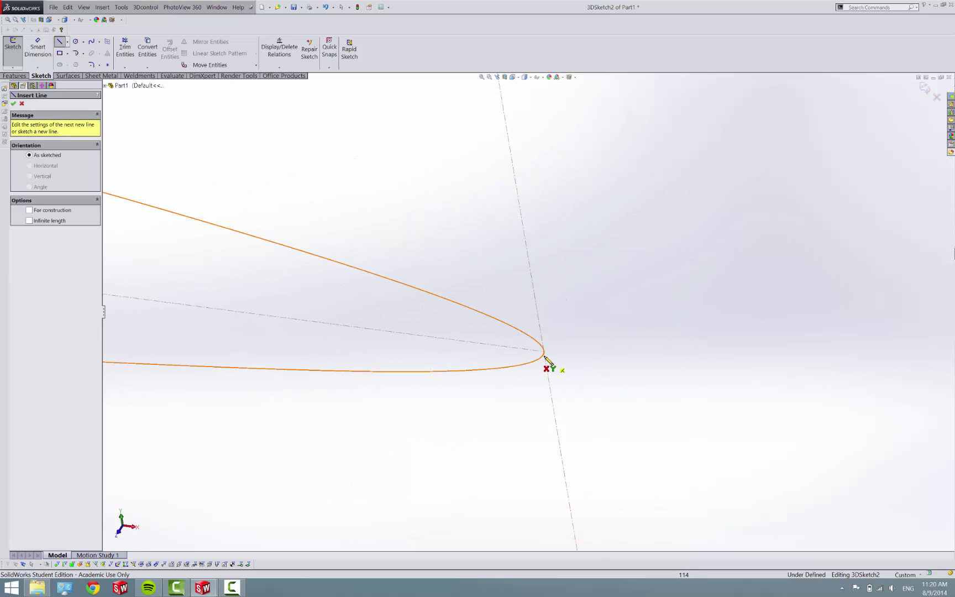
click(542, 345)
scroll(555, 371, down, 12)
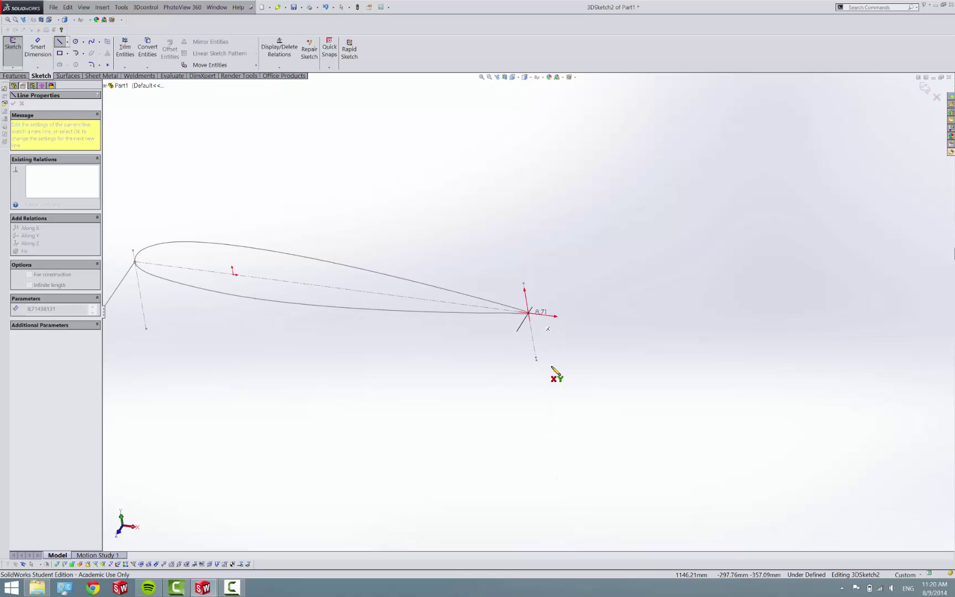
scroll(422, 415, up, 6)
scroll(437, 420, up, 8)
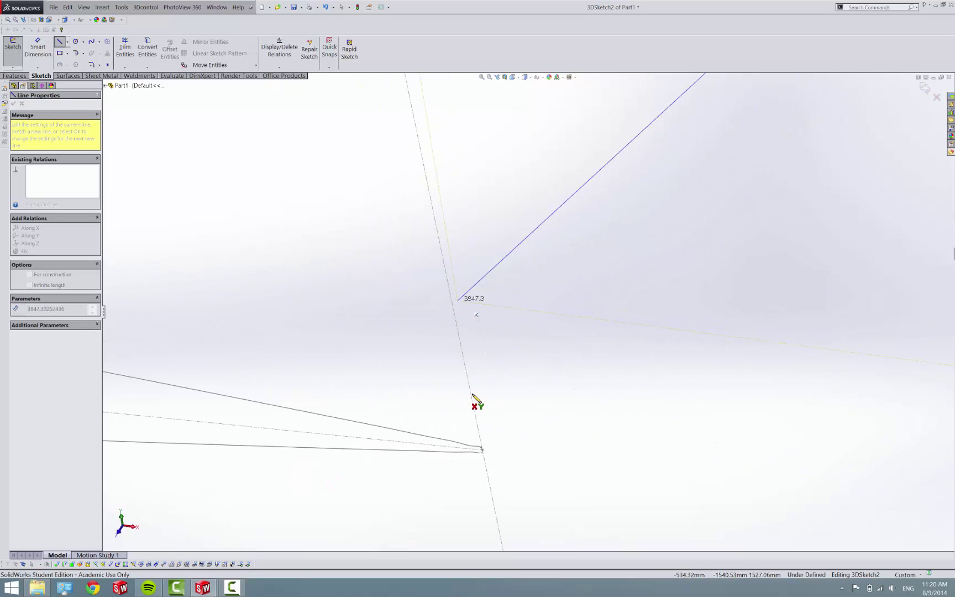
scroll(567, 373, up, 2)
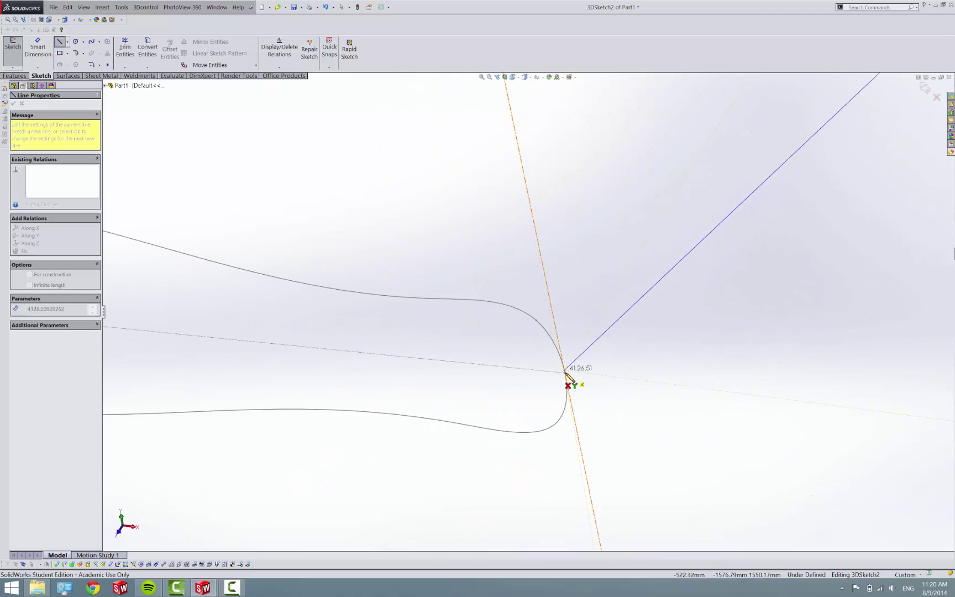
double_click(565, 371)
key(Escape)
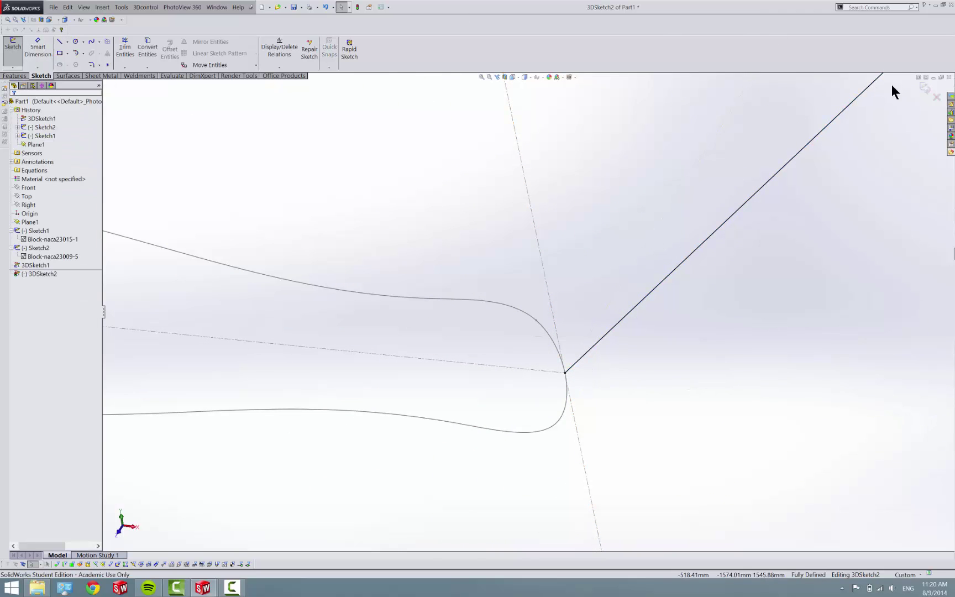
Step: Close 3DSketch2 and fit both airfoils in the view
click(924, 89)
scroll(458, 409, down, 10)
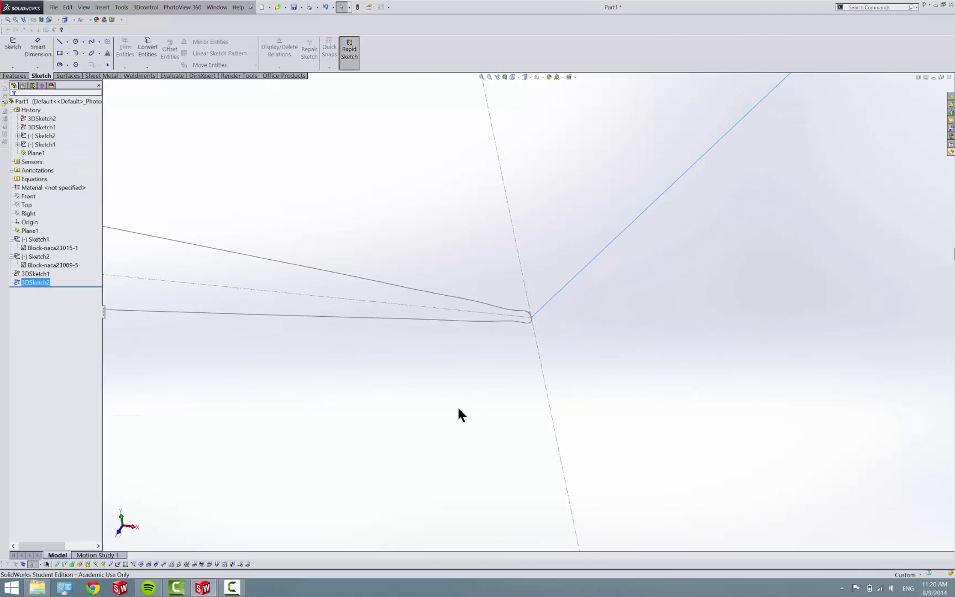
scroll(458, 405, down, 5)
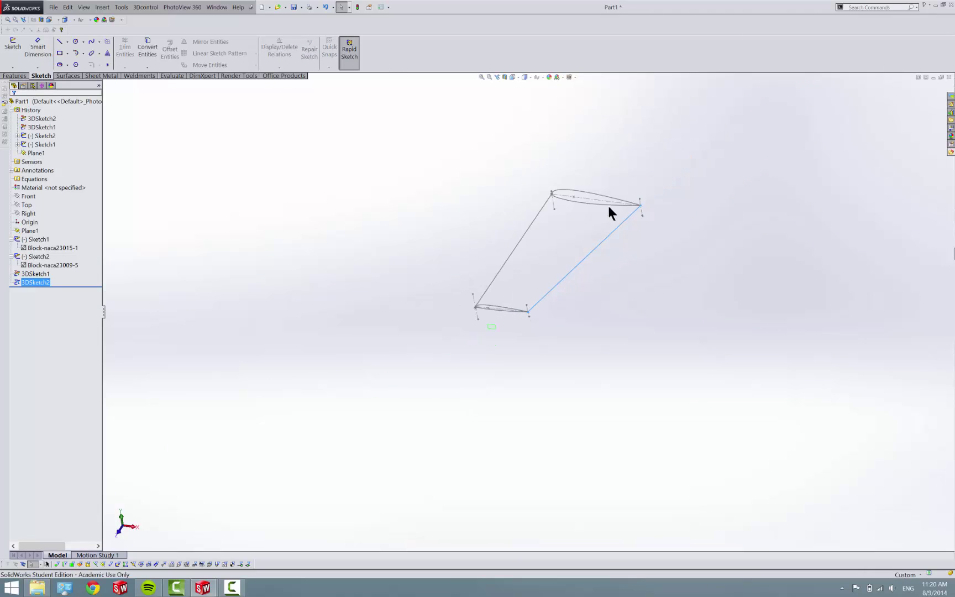
key(f)
click(16, 76)
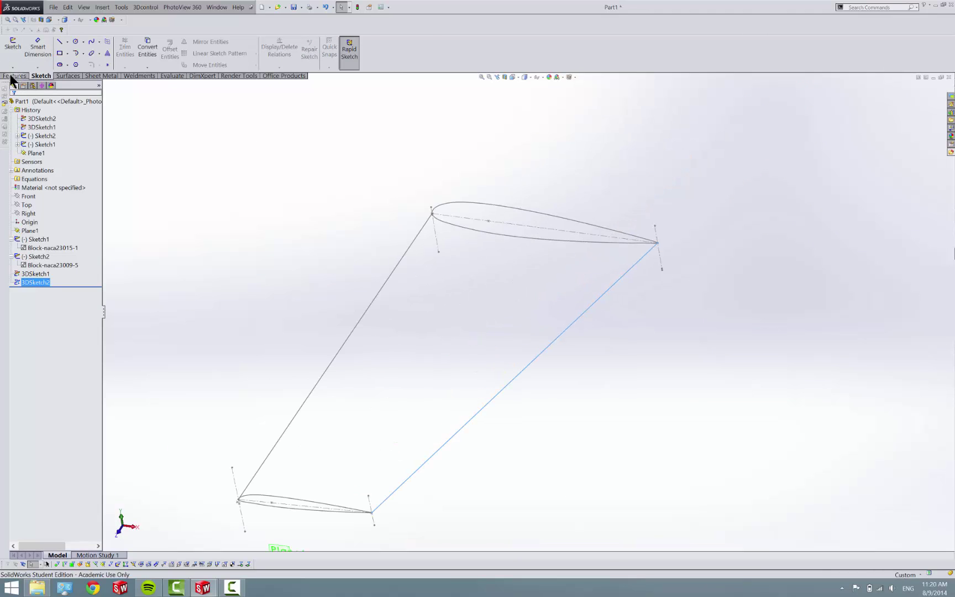
Step: Loft between Sketch1 and Sketch2 with 3DSketch2 as the guide curve, creating Loft1
click(75, 54)
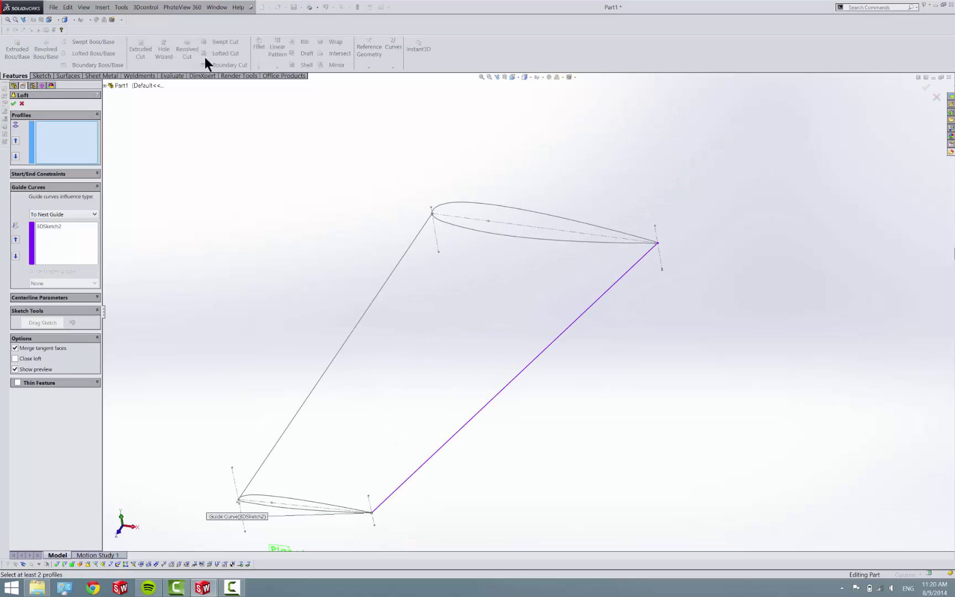
click(124, 86)
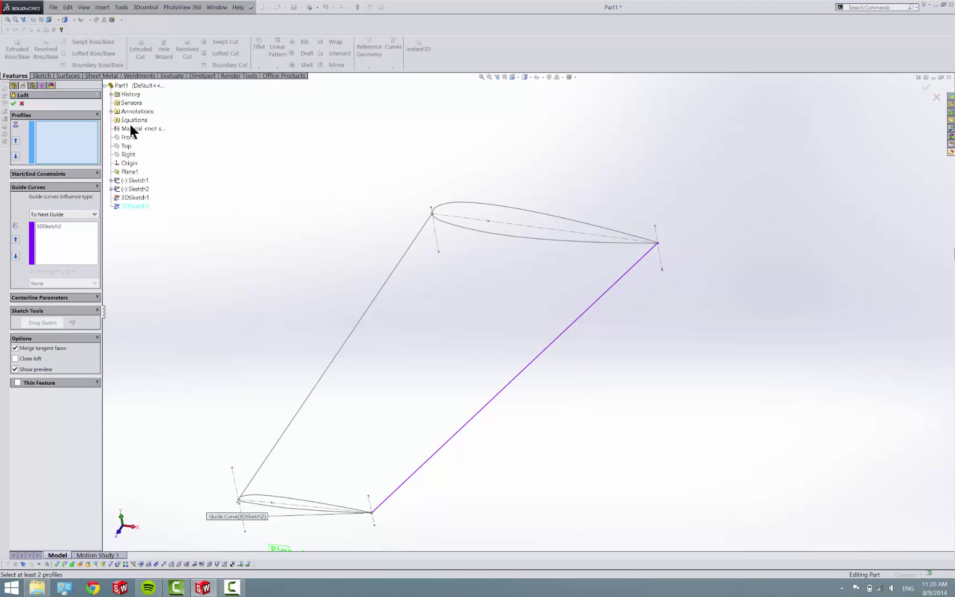
click(123, 183)
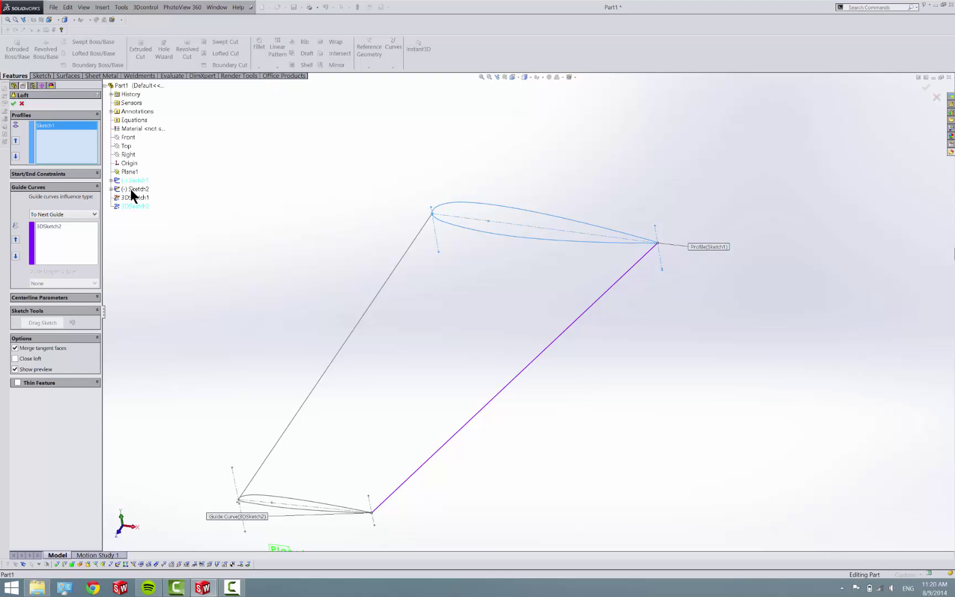
click(130, 189)
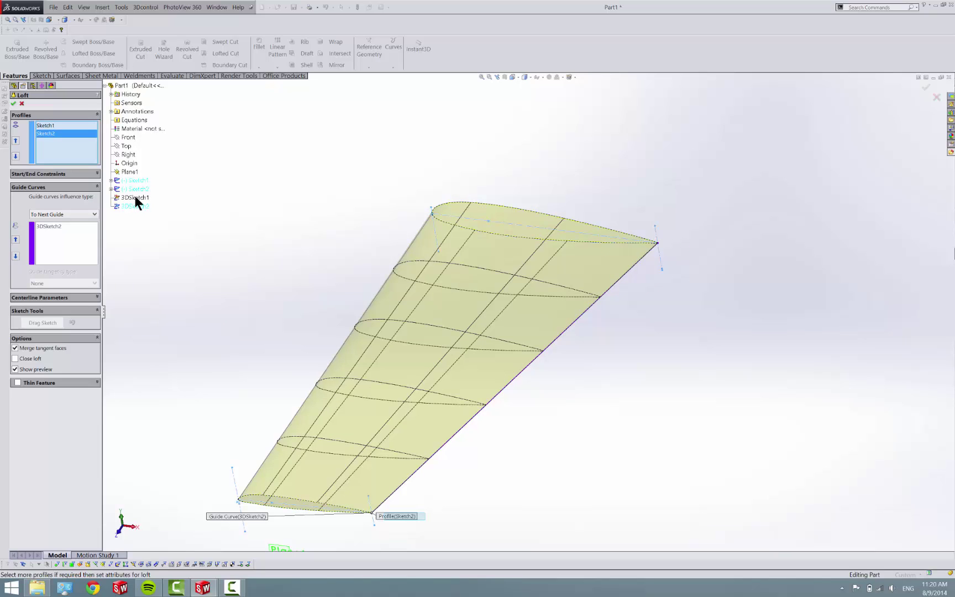
click(135, 198)
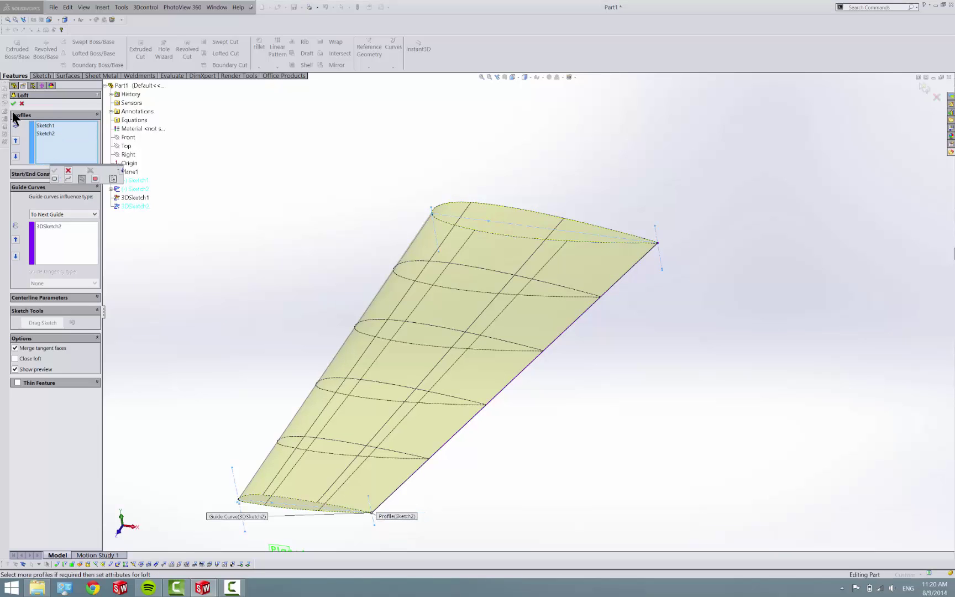
click(68, 170)
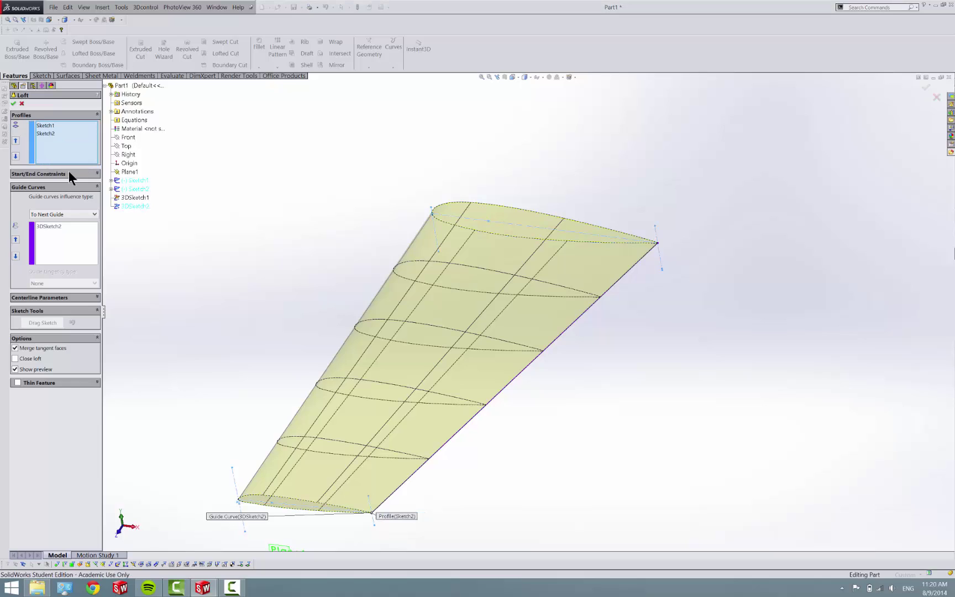
click(144, 198)
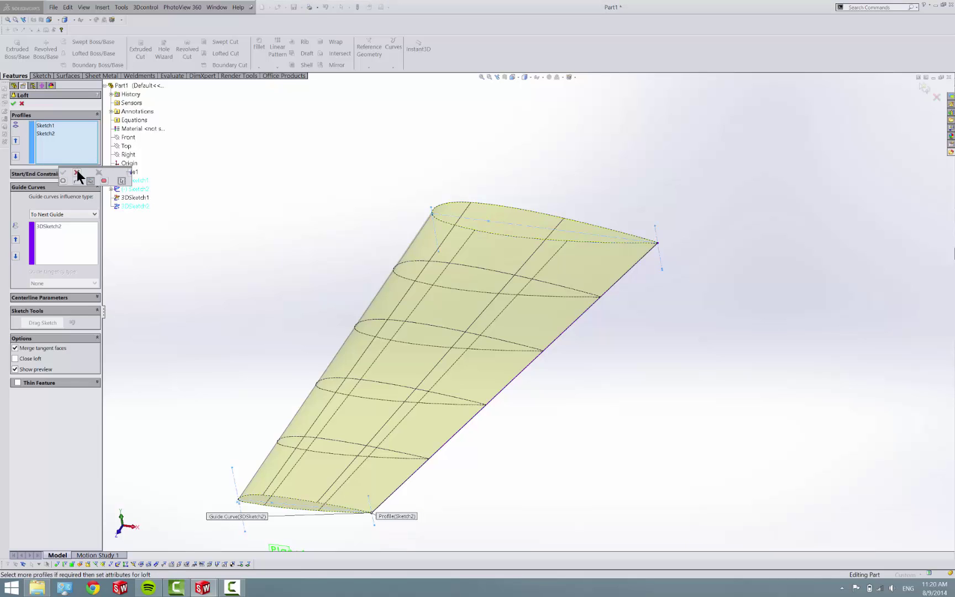
click(77, 173)
click(13, 104)
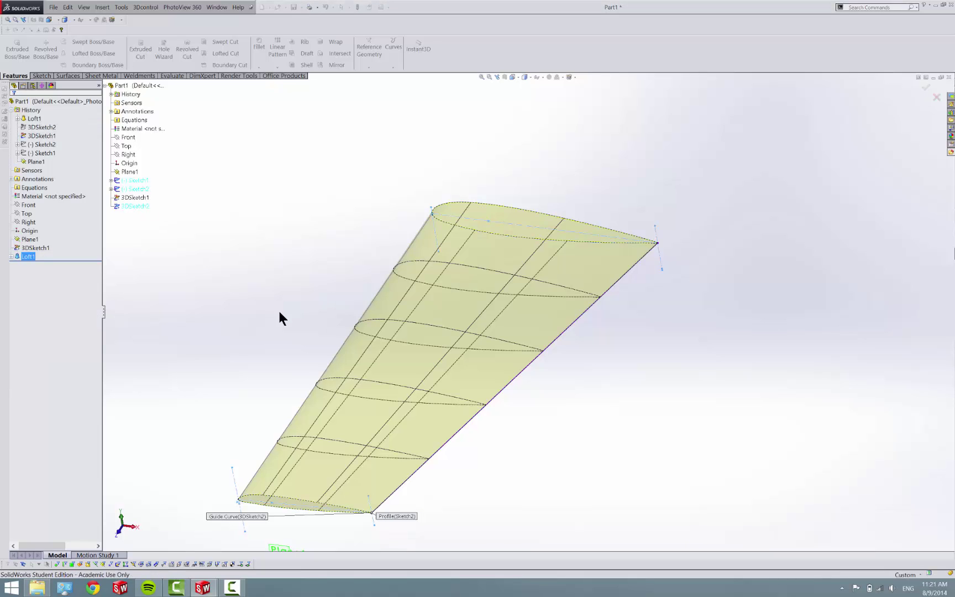
Step: Delete 3DSketch1 from the FeatureManager and expand Loft1 to show its sketches
middle_drag(358, 402, 200, 286)
right_click(43, 243)
click(38, 246)
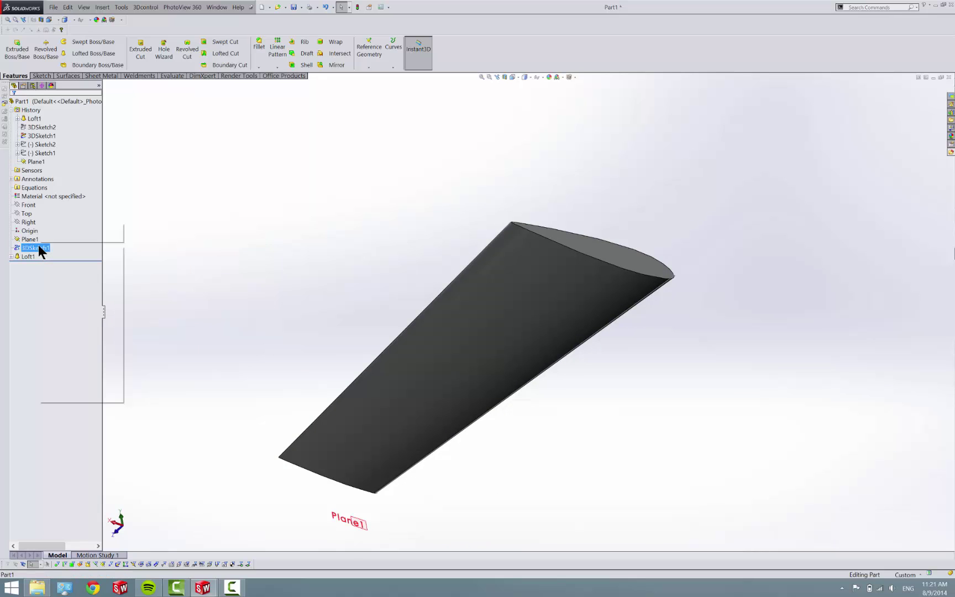
right_click(39, 246)
click(56, 291)
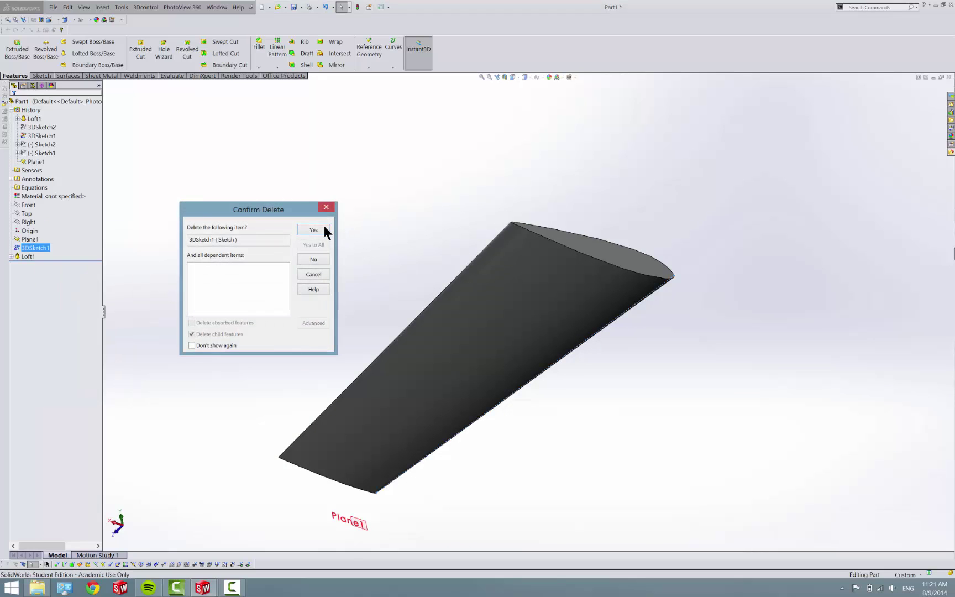
click(322, 223)
middle_drag(507, 399, 360, 440)
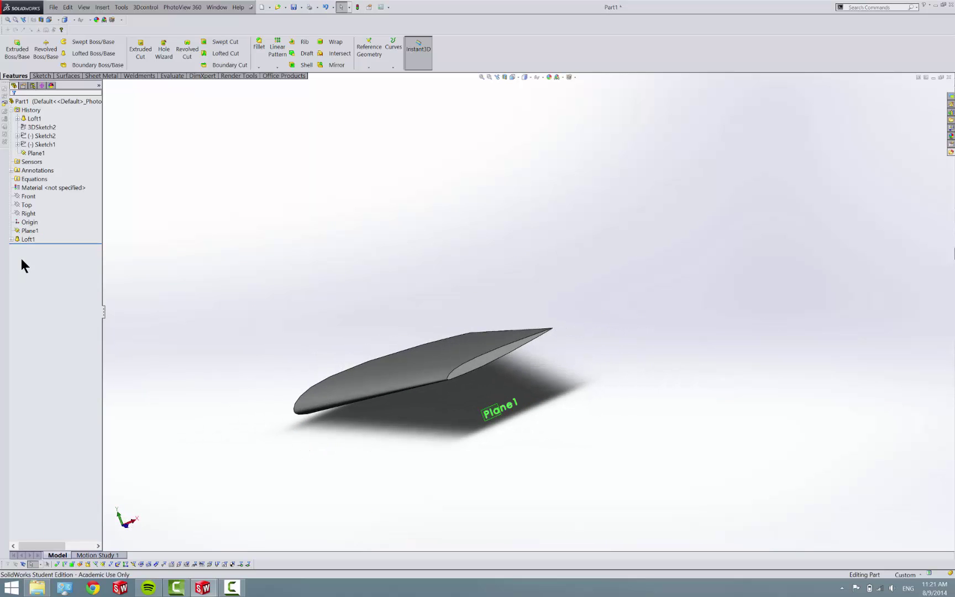
click(12, 239)
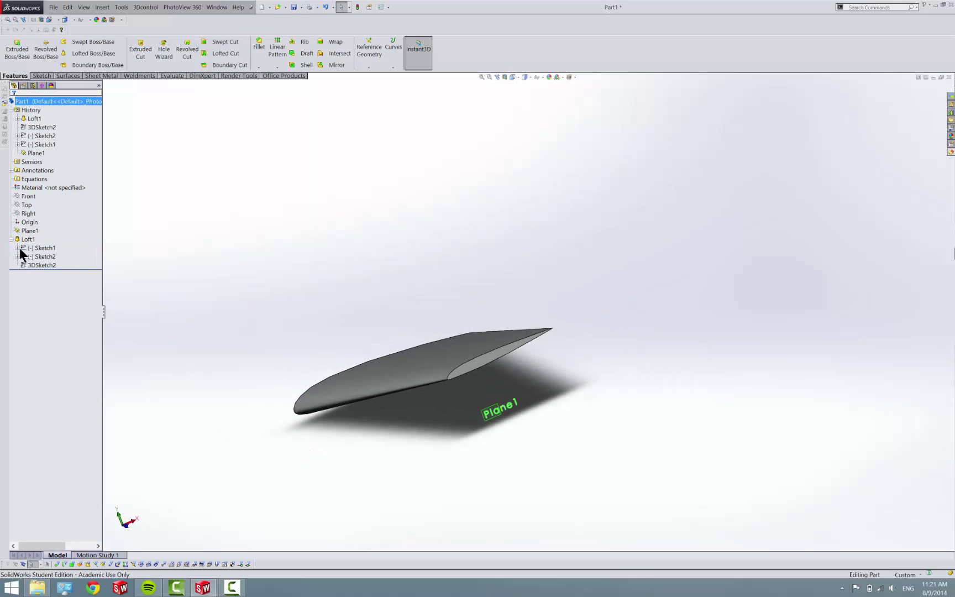
Step: In Sketch2, pick the tip airfoil block for rotation and set the centre on the airfoil
click(29, 256)
right_click(29, 257)
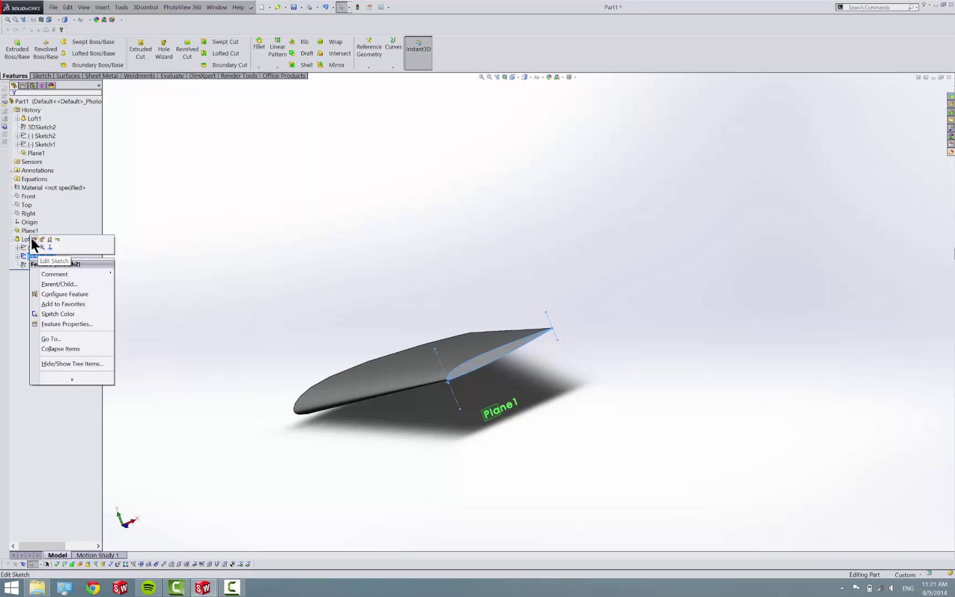
click(31, 238)
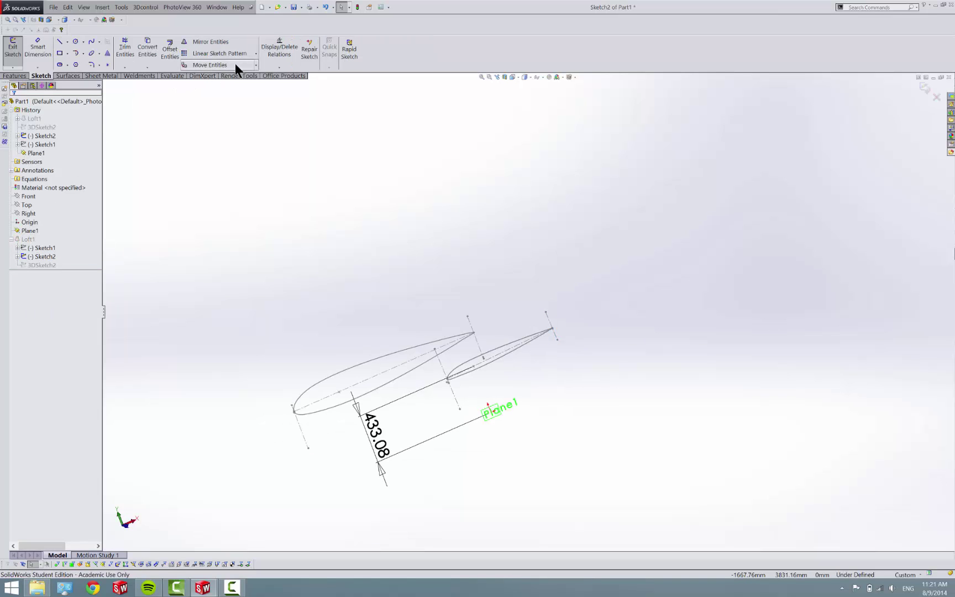
click(255, 65)
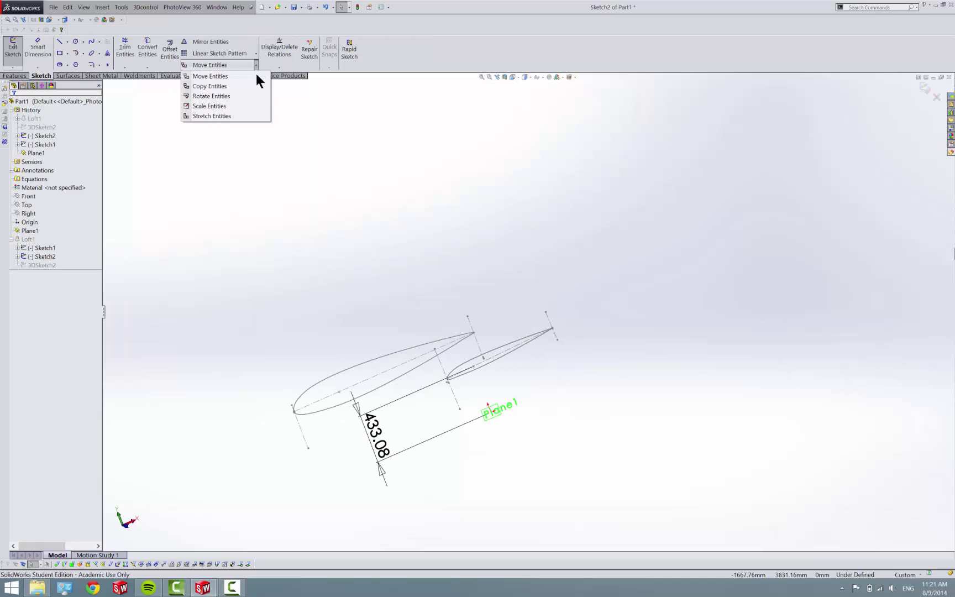
click(253, 87)
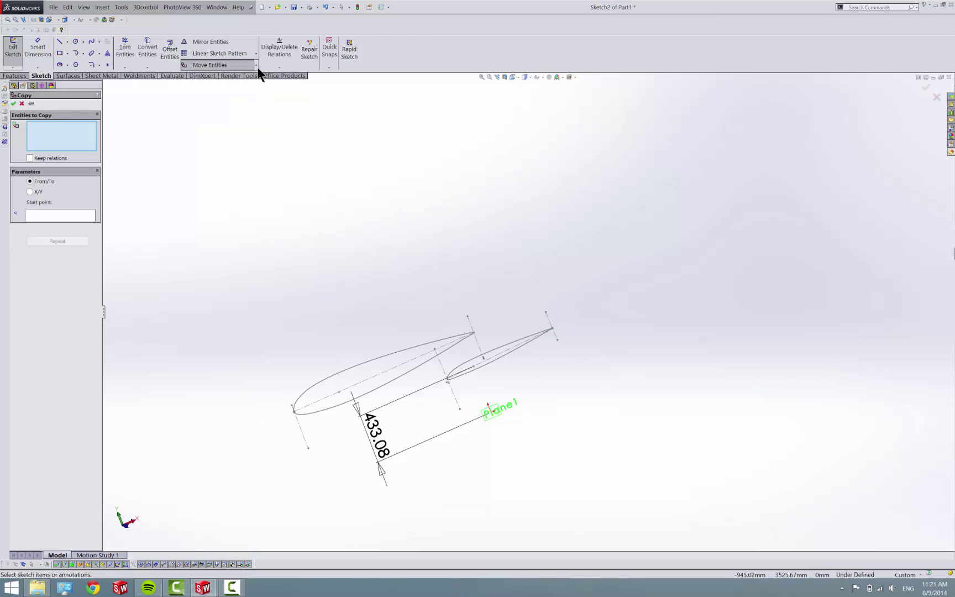
click(256, 65)
click(255, 96)
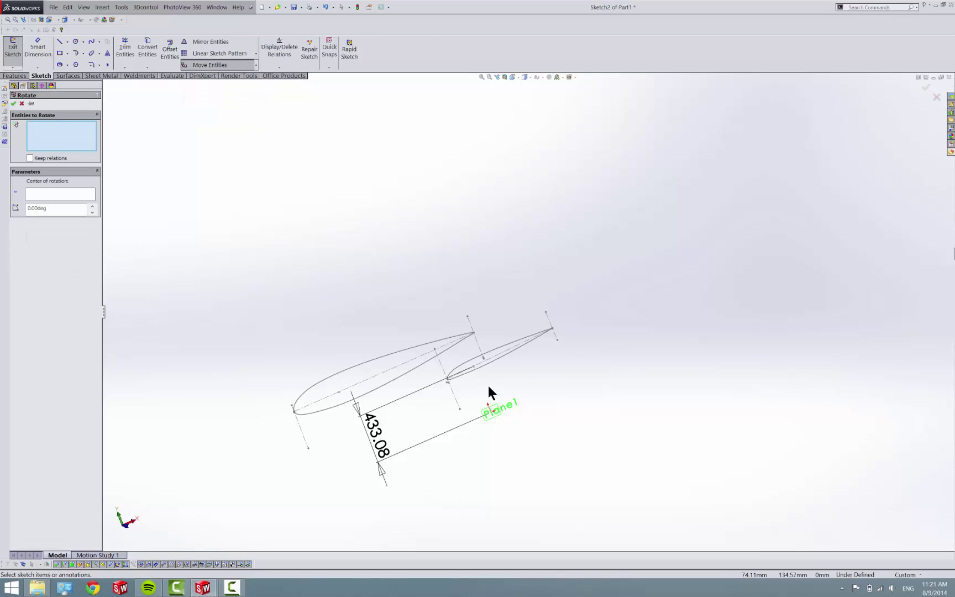
click(479, 369)
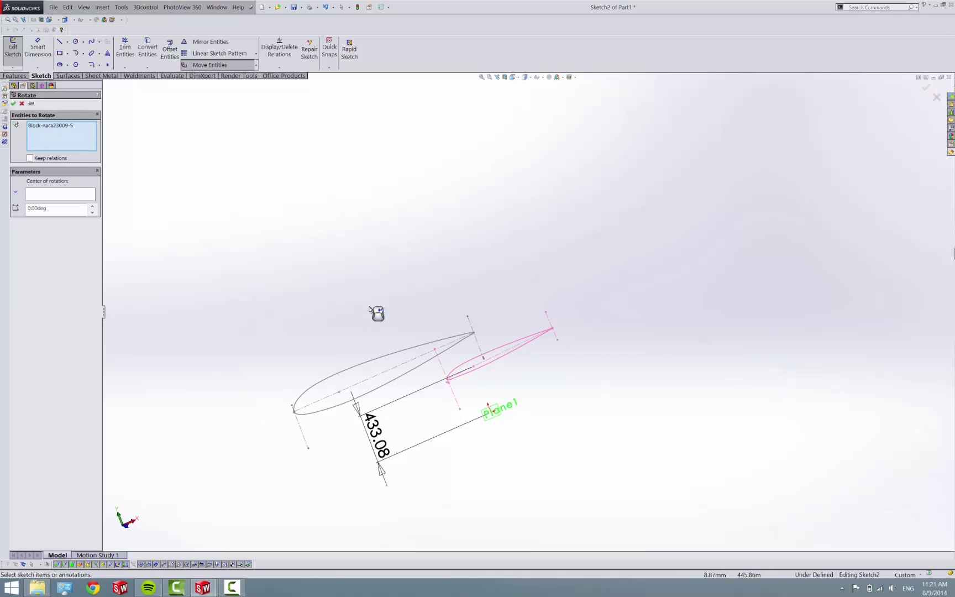
click(30, 193)
scroll(468, 388, down, 4)
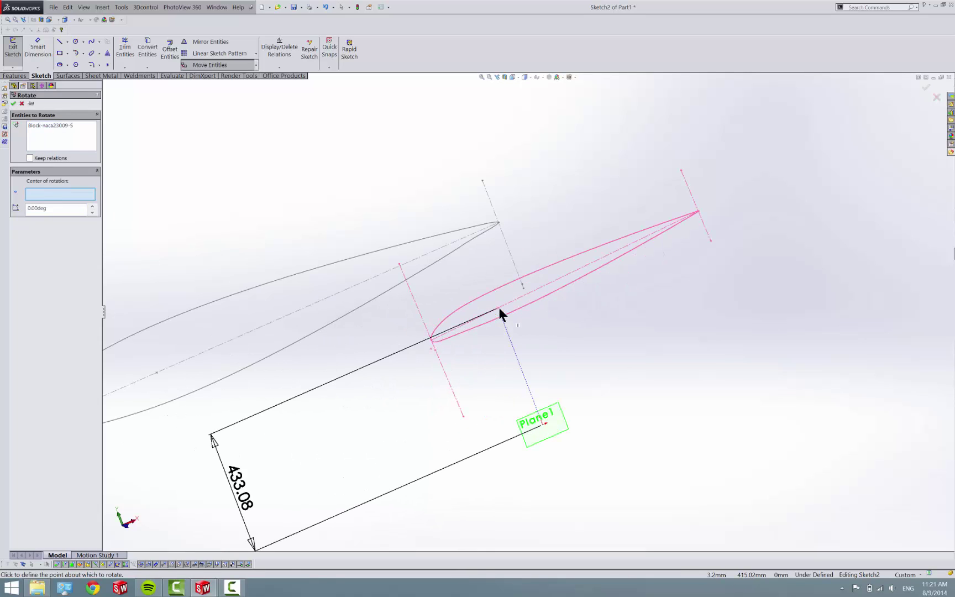
click(498, 308)
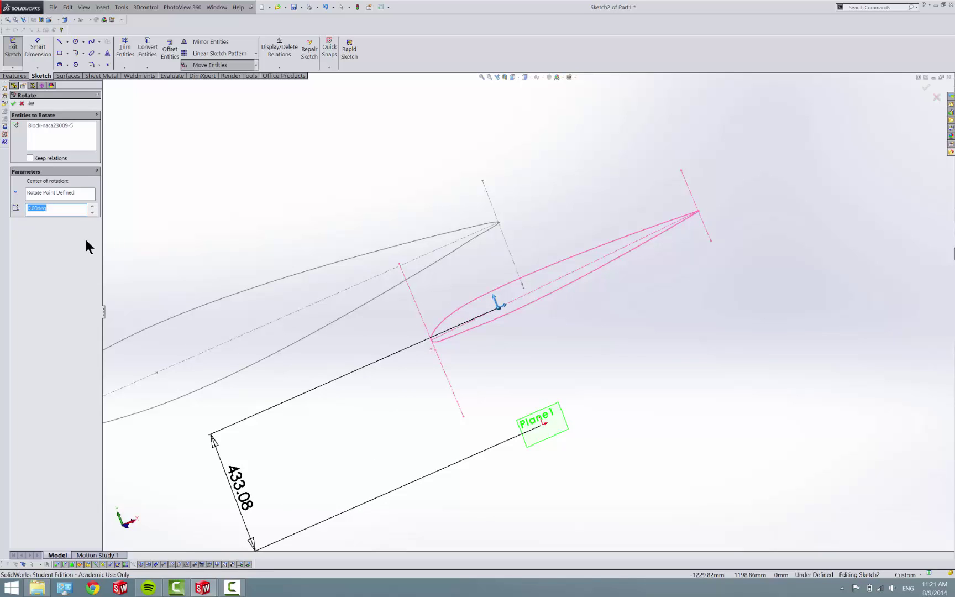
Step: Set the rotation angle to 5° and accept, leaving the sketch so Loft1 rebuilds
key(Up)
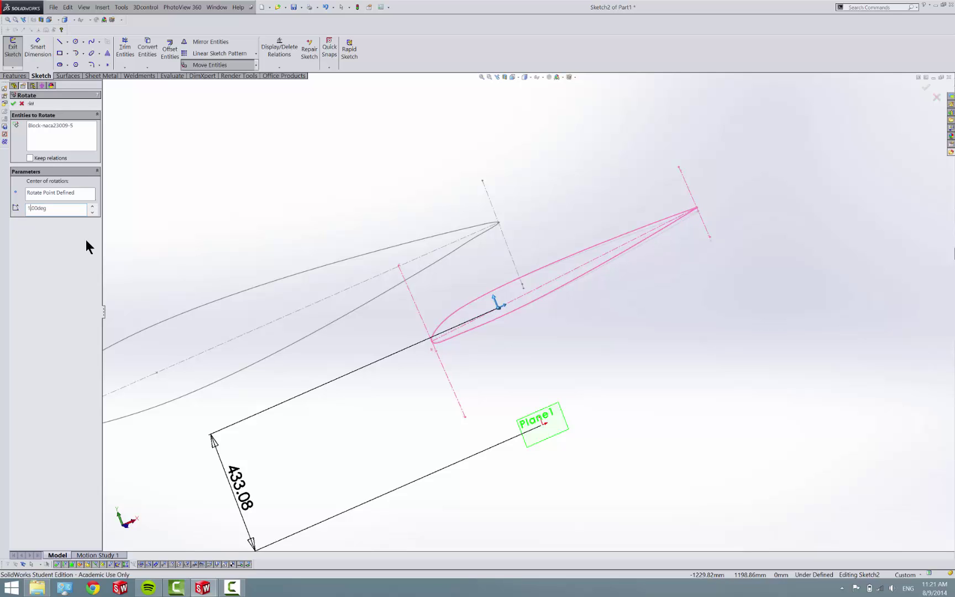
key(BackSpace)
key(BackSpace)
text(5)
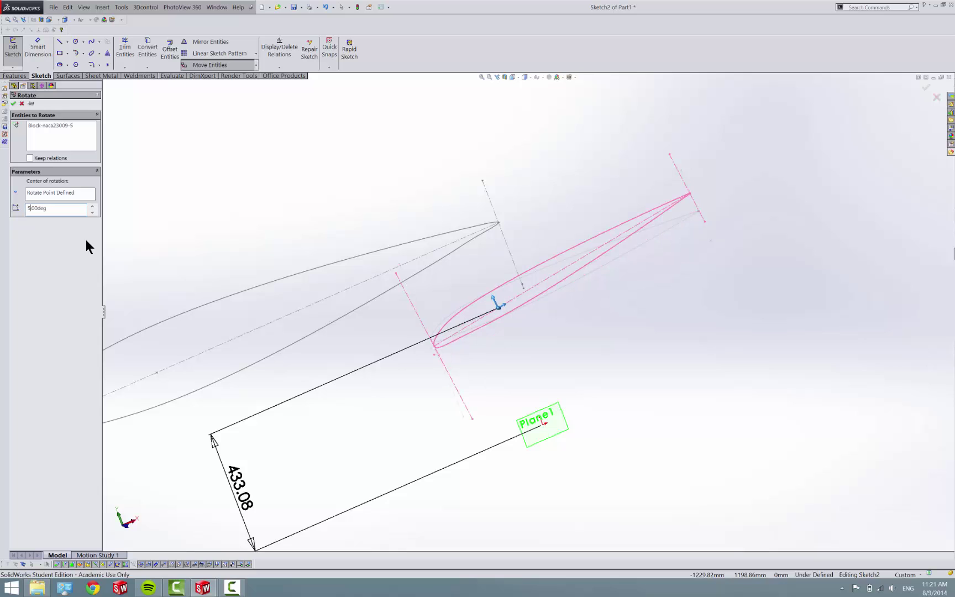
click(12, 49)
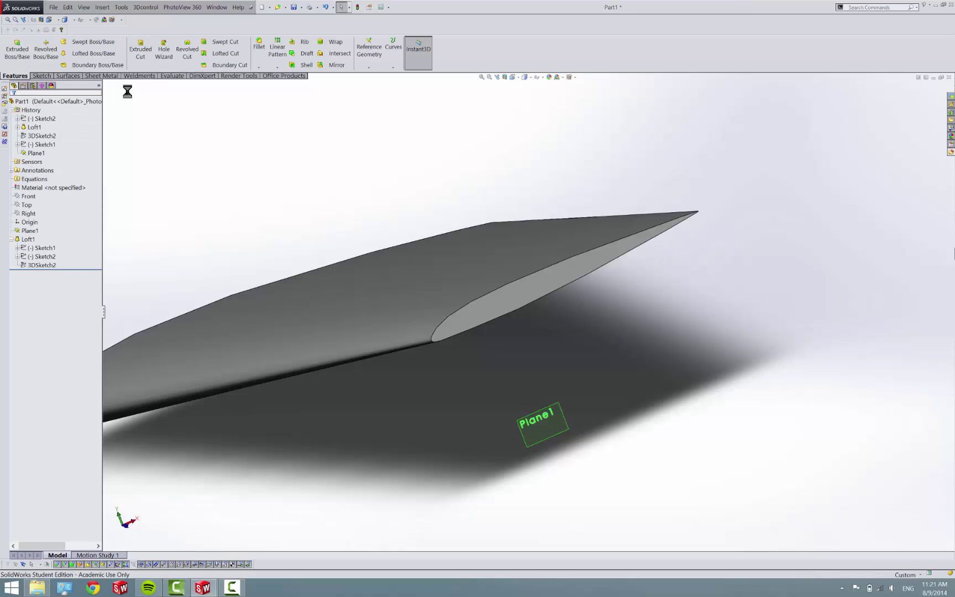
scroll(408, 339, down, 5)
middle_drag(406, 337, 330, 339)
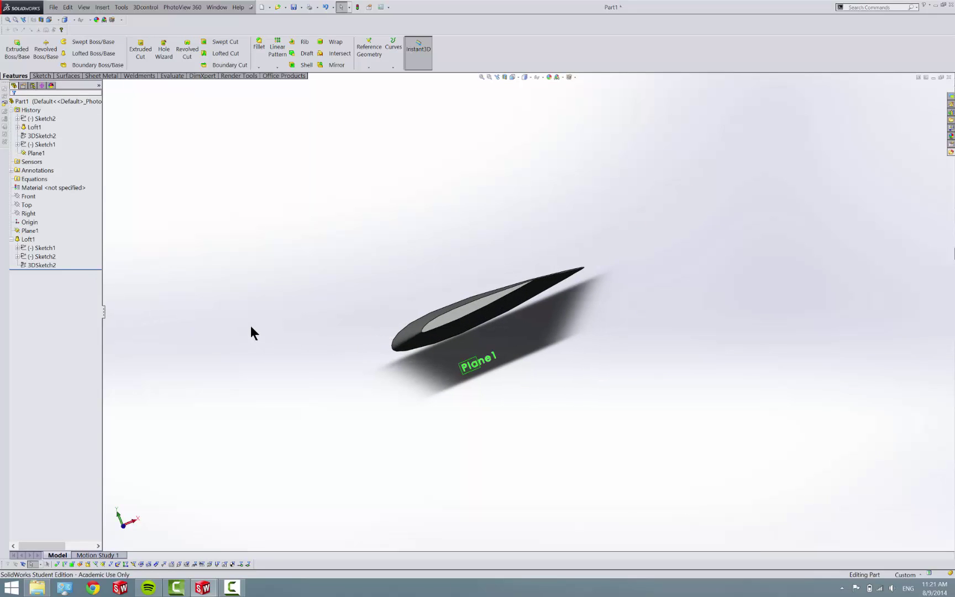
click(44, 256)
click(49, 240)
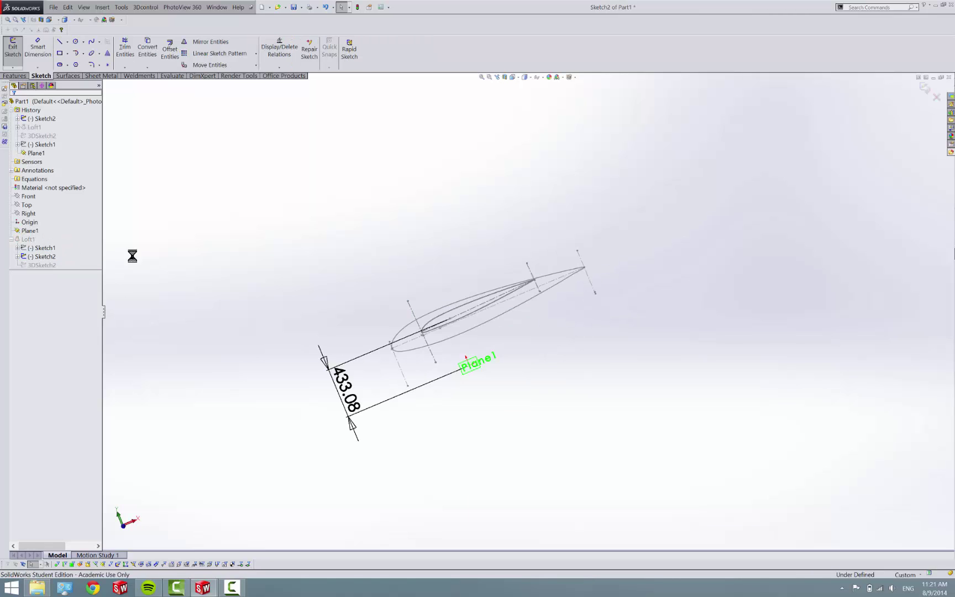
scroll(452, 350, up, 5)
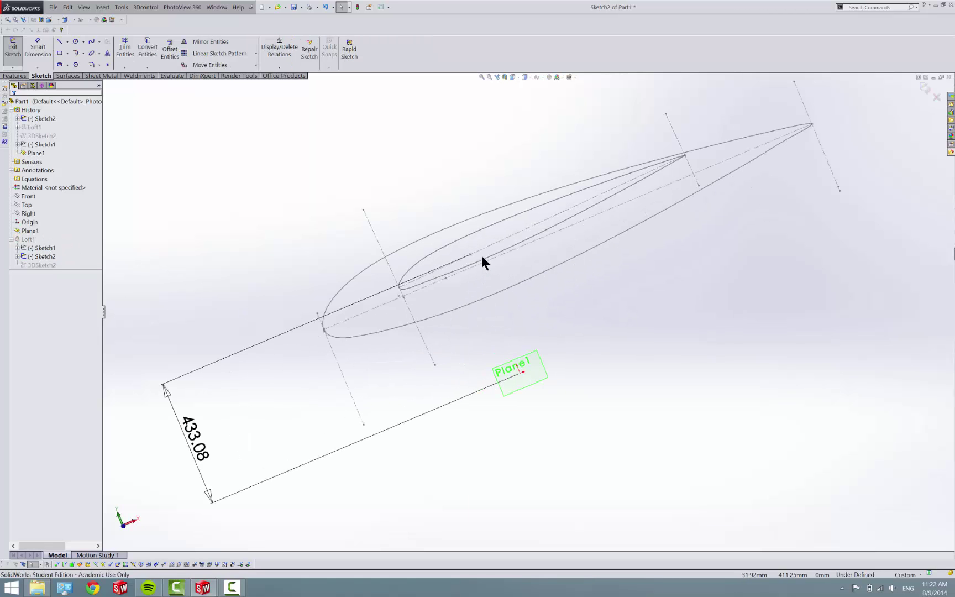
click(12, 48)
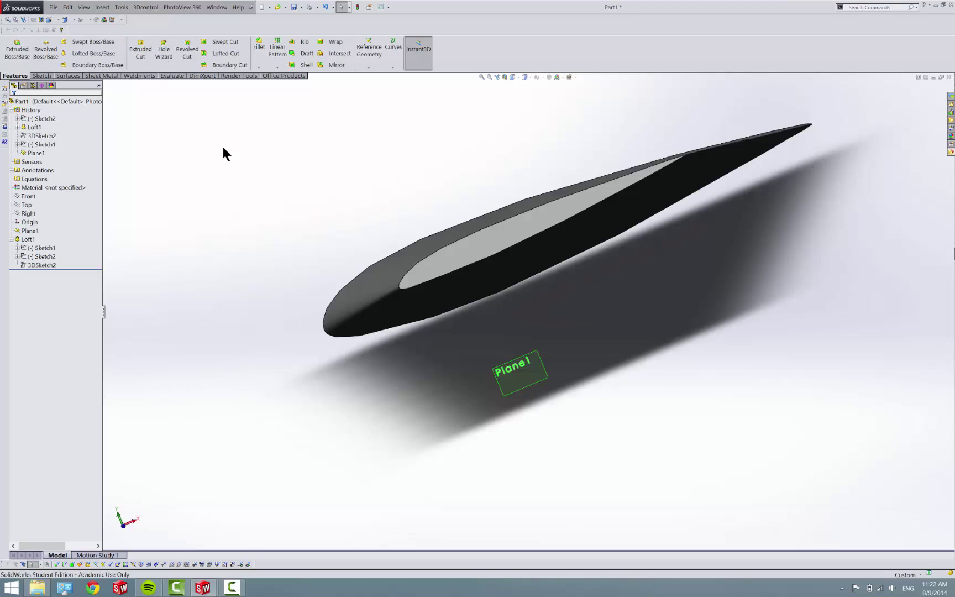
key(z)
middle_drag(547, 357, 546, 275)
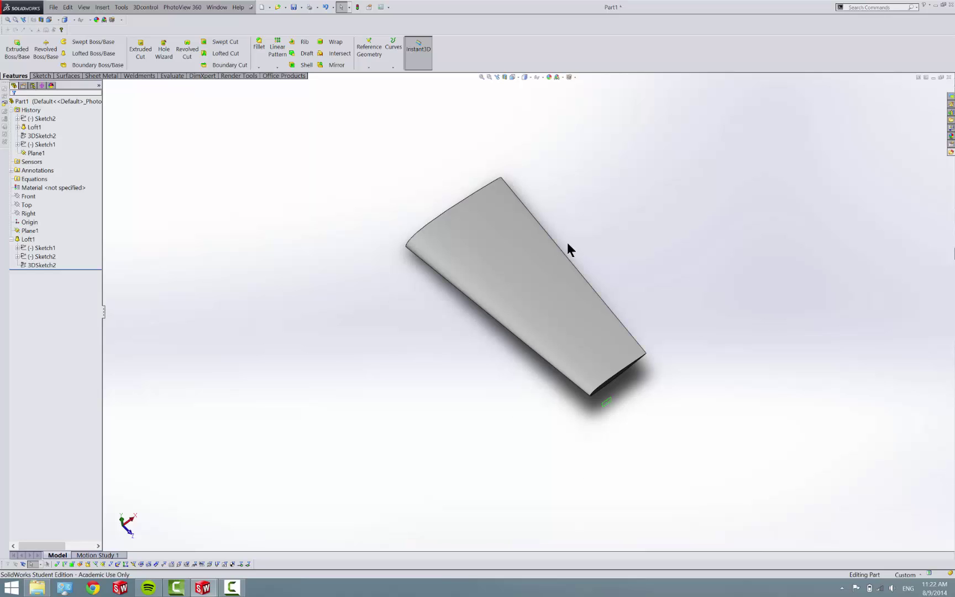
middle_drag(567, 248, 568, 358)
scroll(558, 271, down, 5)
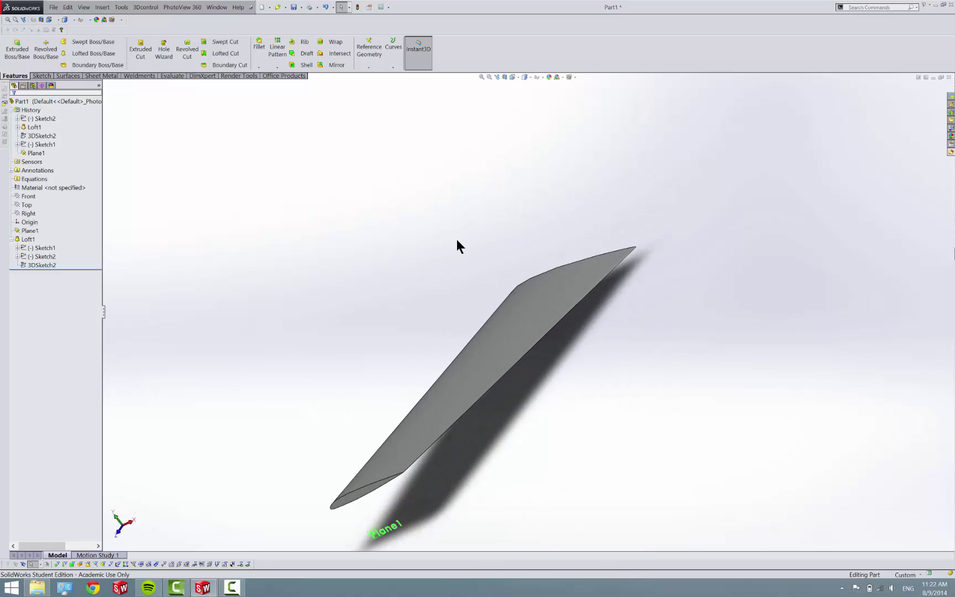
click(230, 587)
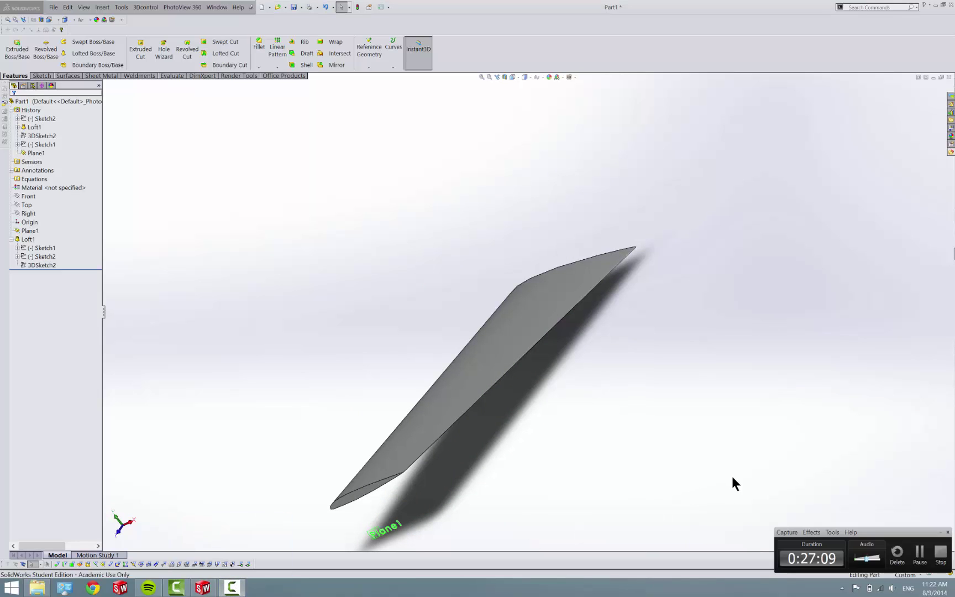